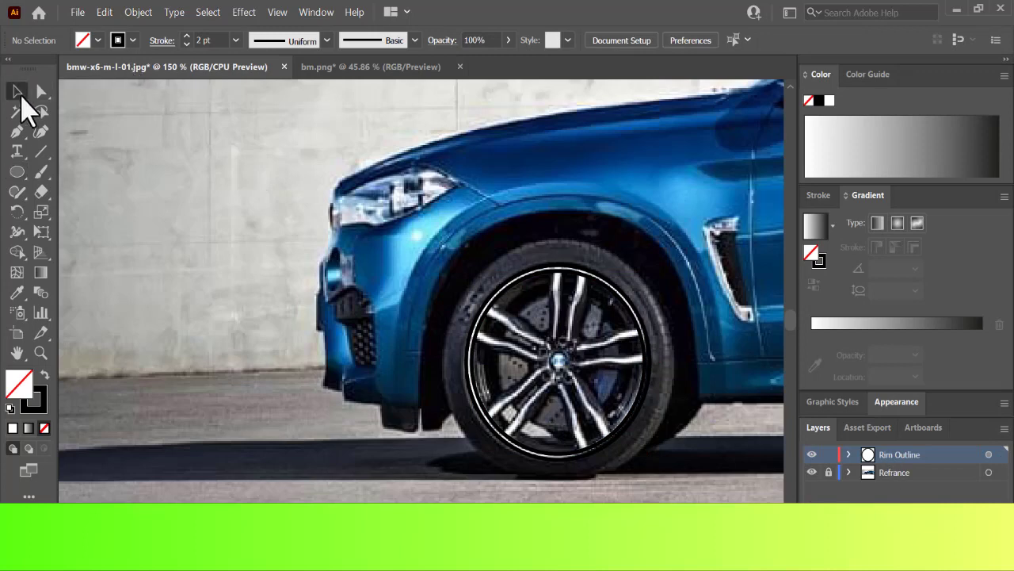
Paste a copy of the rim circle in front and scale it down concentrically as an inner rim ring.
{"action": "left_click", "coordinate": [619, 300]}
{"action": "left_click_drag", "start_coordinate": [652, 268], "coordinate": [638, 283]}
{"action": "left_click", "coordinate": [435, 279]}
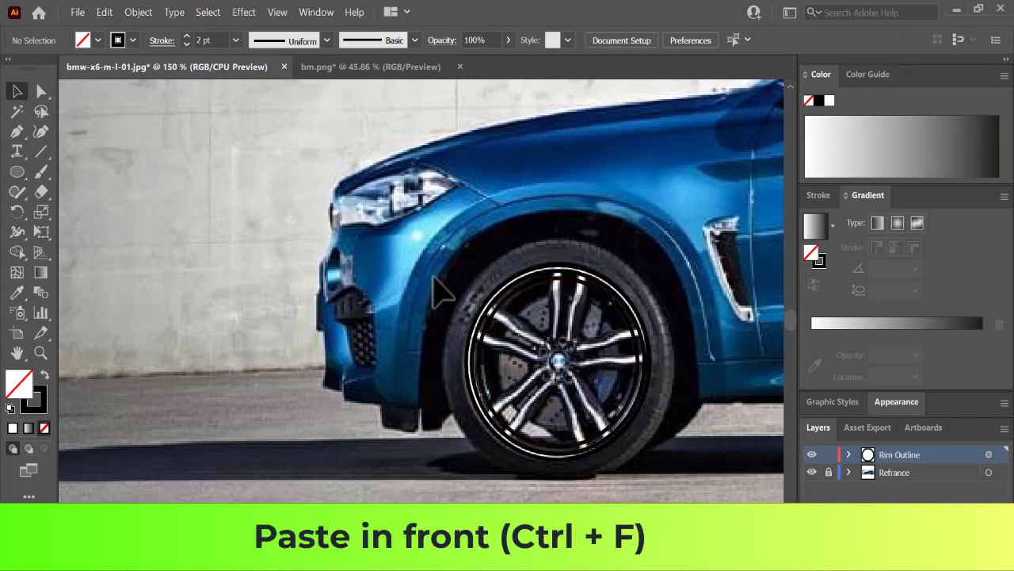
Trace both edges of the wheel's upright top spoke with two Pen tool lines from the outer rim to the hub.
{"action": "left_click", "coordinate": [17, 131]}
{"action": "key", "text": "ctrl+plus"}
{"action": "key", "text": "ctrl+plus"}
{"action": "scroll", "coordinate": [426, 217], "scroll_direction": "right", "scroll_amount": 3}
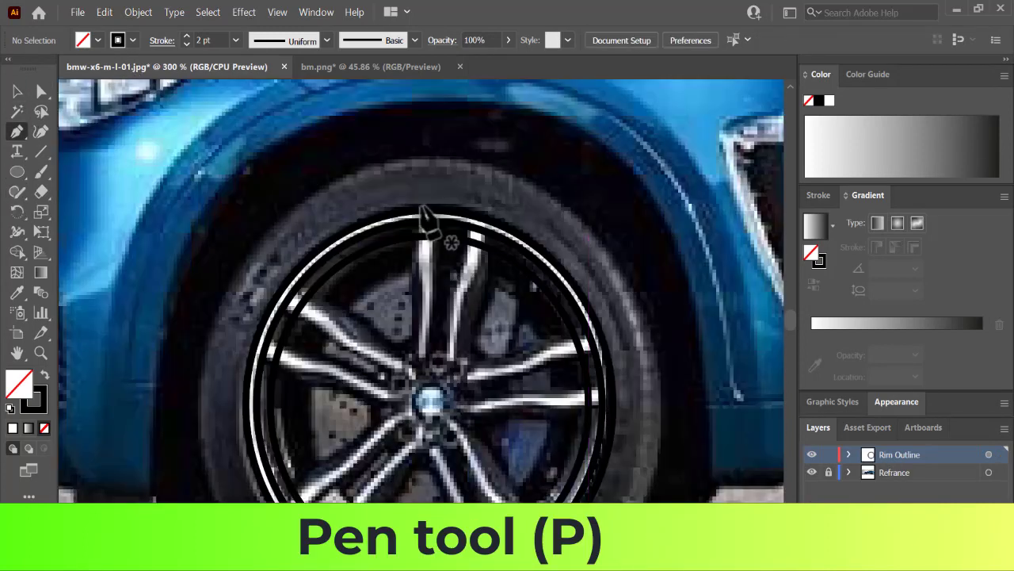
{"action": "left_click", "coordinate": [417, 204]}
{"action": "left_click", "coordinate": [417, 365]}
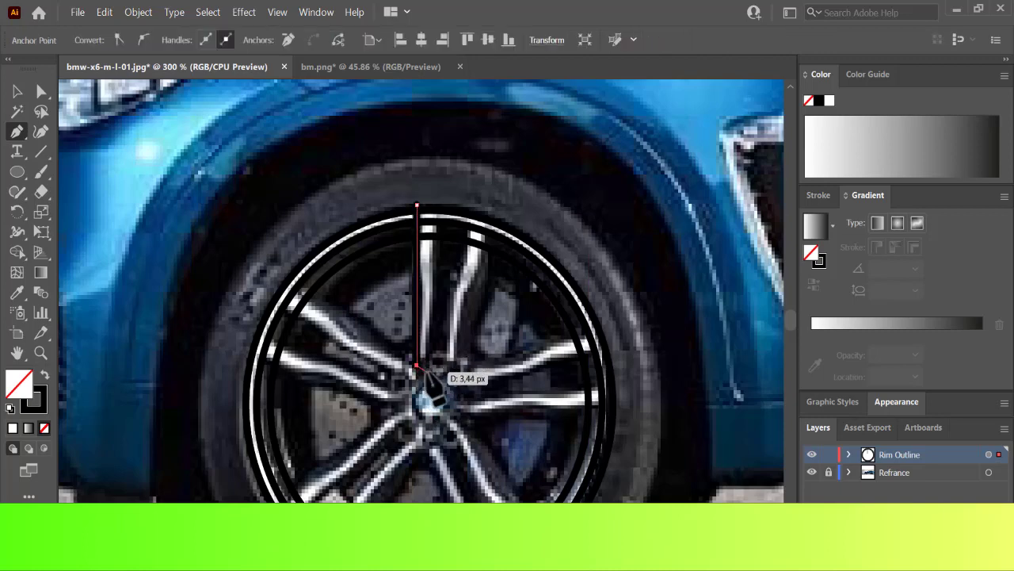
{"action": "key", "text": "Escape"}
{"action": "left_click", "coordinate": [435, 199]}
{"action": "left_click", "coordinate": [435, 365]}
{"action": "key", "text": "Escape"}
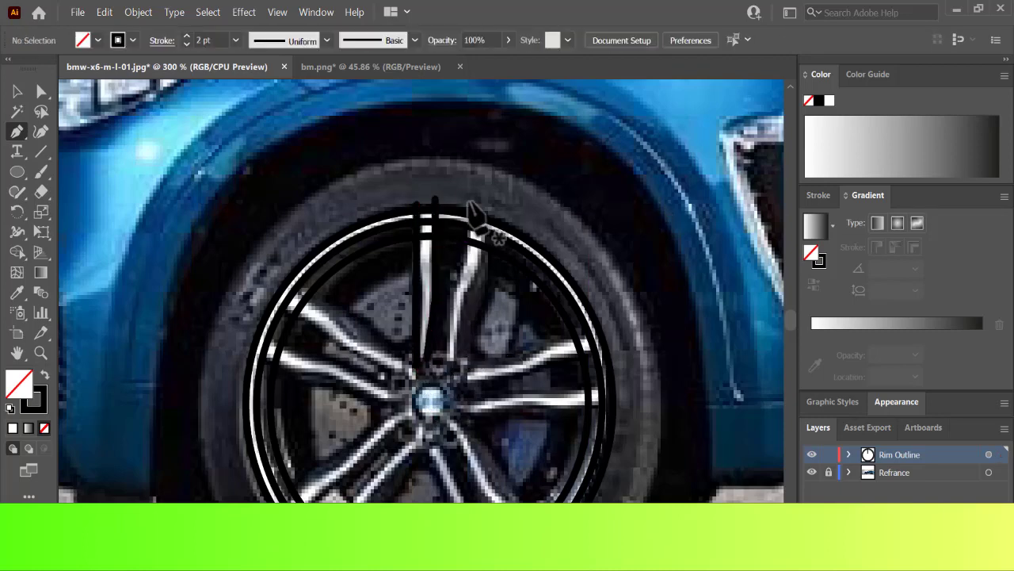
Trace both edges of the neighbouring bent spoke with two four-point Pen tool paths from the outer rim to the hub.
{"action": "left_click", "coordinate": [469, 202]}
{"action": "left_click", "coordinate": [470, 251]}
{"action": "left_click", "coordinate": [455, 290]}
{"action": "left_click", "coordinate": [447, 361]}
{"action": "left_click", "coordinate": [614, 261], "text": "ctrl"}
{"action": "left_click", "coordinate": [486, 210]}
{"action": "left_click", "coordinate": [487, 253]}
{"action": "left_click", "coordinate": [461, 294]}
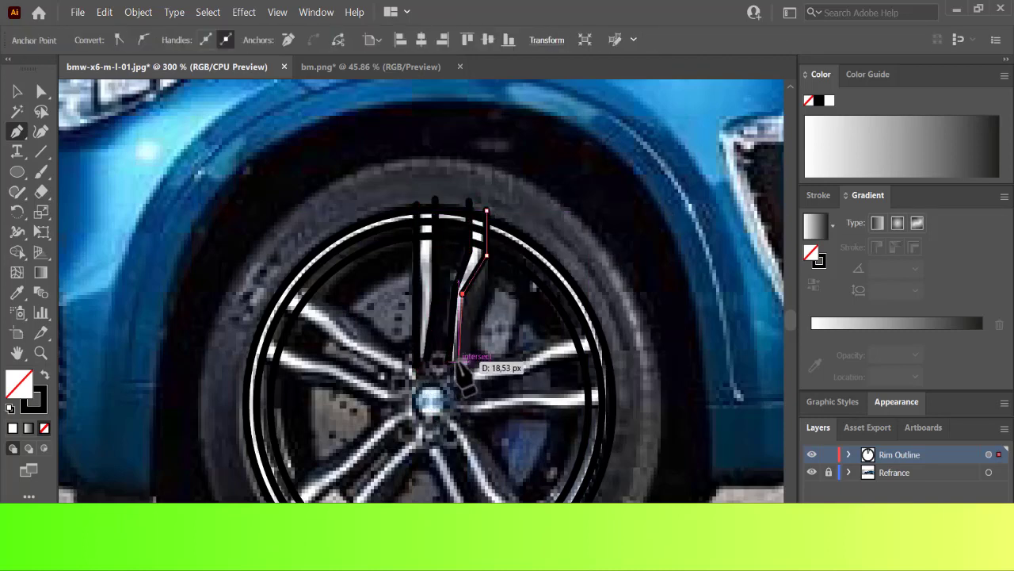
{"action": "left_click", "coordinate": [457, 363]}
{"action": "key", "text": "Escape"}
Draw a hub circle around the wheel centre and extend the bent spoke's outer edge line into it.
{"action": "left_click", "coordinate": [354, 263]}
{"action": "left_click_drag", "start_coordinate": [593, 238], "coordinate": [474, 360]}
{"action": "key", "text": "p"}
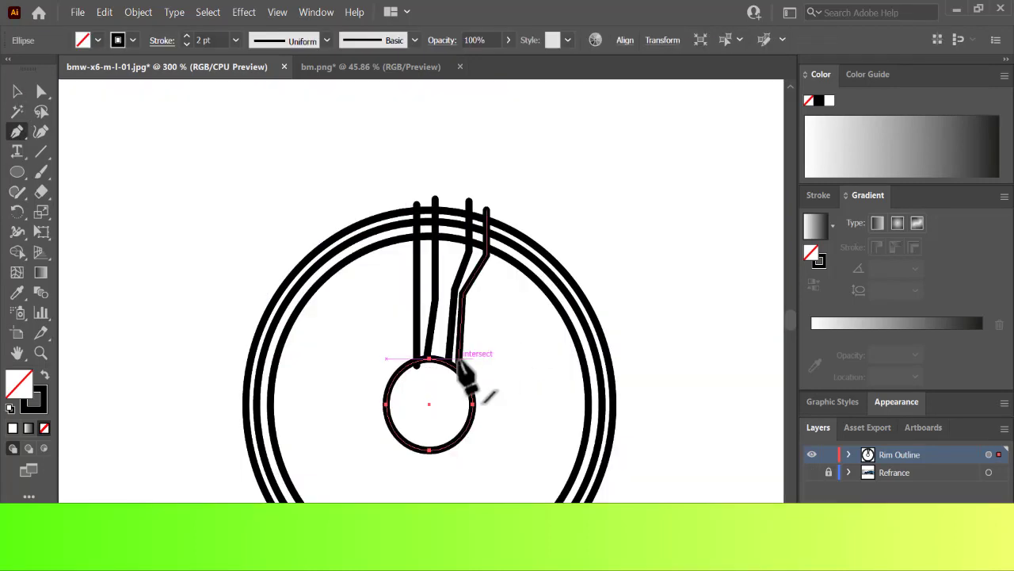
{"action": "left_click", "coordinate": [539, 376], "text": "ctrl"}
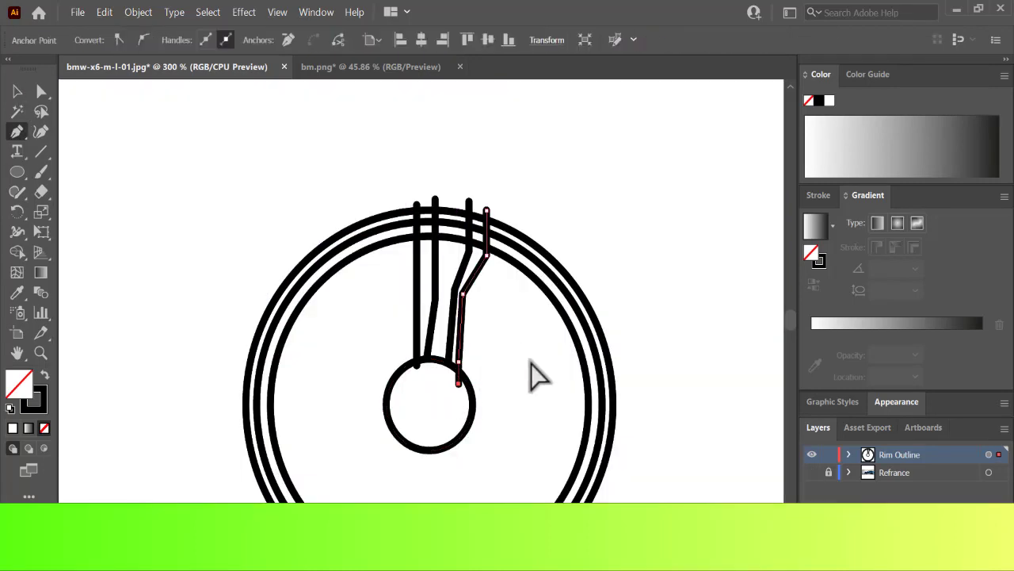
Extend the two facing inner edge lines of the spoke pair into the hub circle with the Pen tool.
{"action": "left_click", "coordinate": [435, 198]}
{"action": "left_click", "coordinate": [435, 244]}
{"action": "left_click", "coordinate": [435, 300]}
{"action": "left_click", "coordinate": [427, 369]}
{"action": "left_click", "coordinate": [521, 364], "text": "ctrl"}
{"action": "left_click", "coordinate": [448, 363]}
{"action": "left_click", "coordinate": [449, 379]}
{"action": "left_click", "coordinate": [669, 302], "text": "ctrl"}
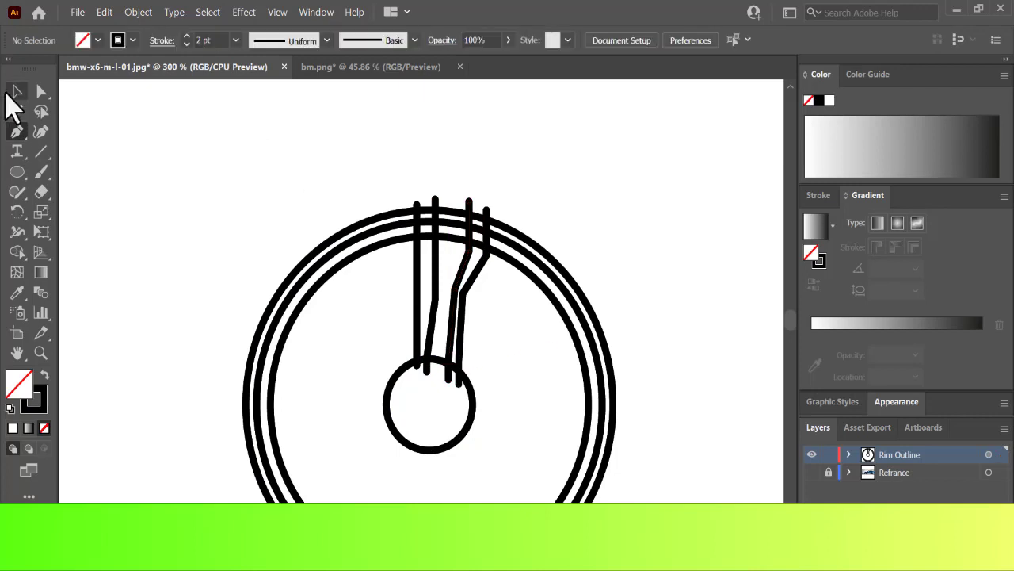
{"action": "left_click", "coordinate": [15, 91]}
{"action": "left_click", "coordinate": [415, 315]}
{"action": "left_click", "coordinate": [428, 333]}
{"action": "key", "text": "r"}
{"action": "left_click", "coordinate": [429, 404], "text": "alt"}
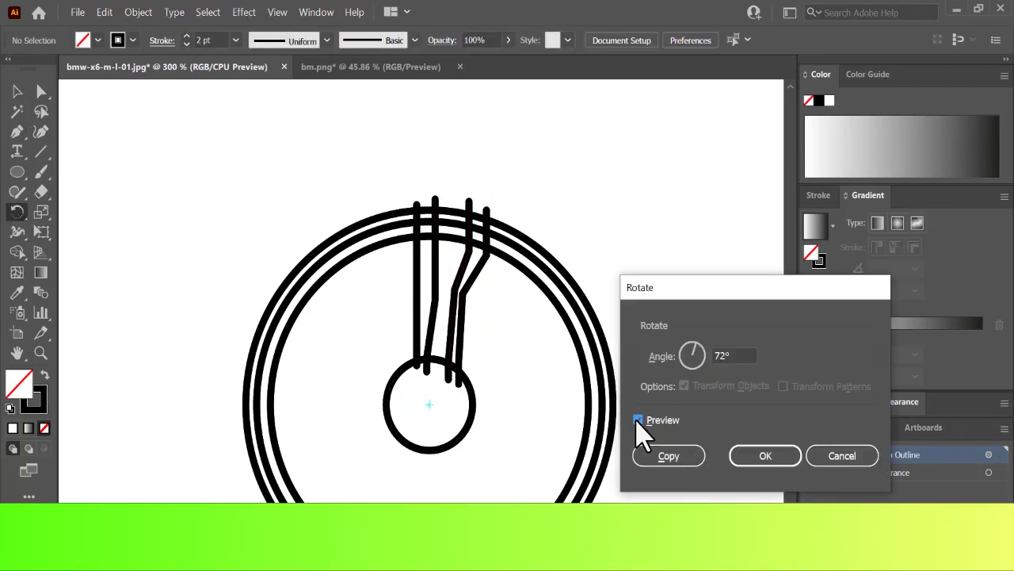
{"action": "left_click", "coordinate": [842, 456]}
Rotate a copy of the four spoke lines by 72° about the hub centre and repeat it three times.
{"action": "key", "text": "v"}
{"action": "left_click", "coordinate": [414, 333]}
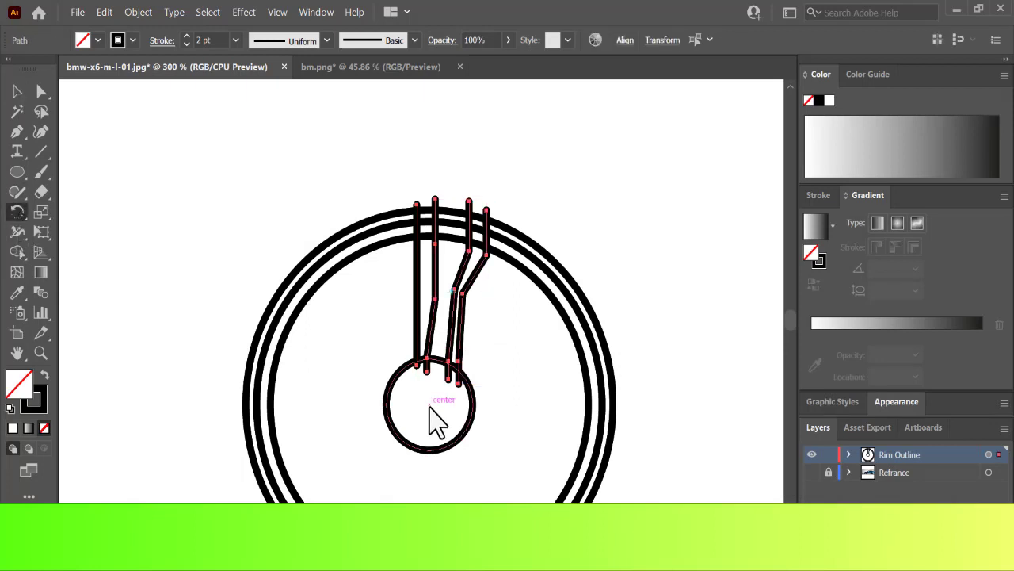
{"action": "left_click", "coordinate": [428, 405], "text": "alt"}
{"action": "left_click", "coordinate": [639, 417]}
{"action": "left_click", "coordinate": [672, 457]}
{"action": "key", "text": "ctrl+d"}
{"action": "key", "text": "ctrl+d"}
{"action": "key", "text": "ctrl+d"}
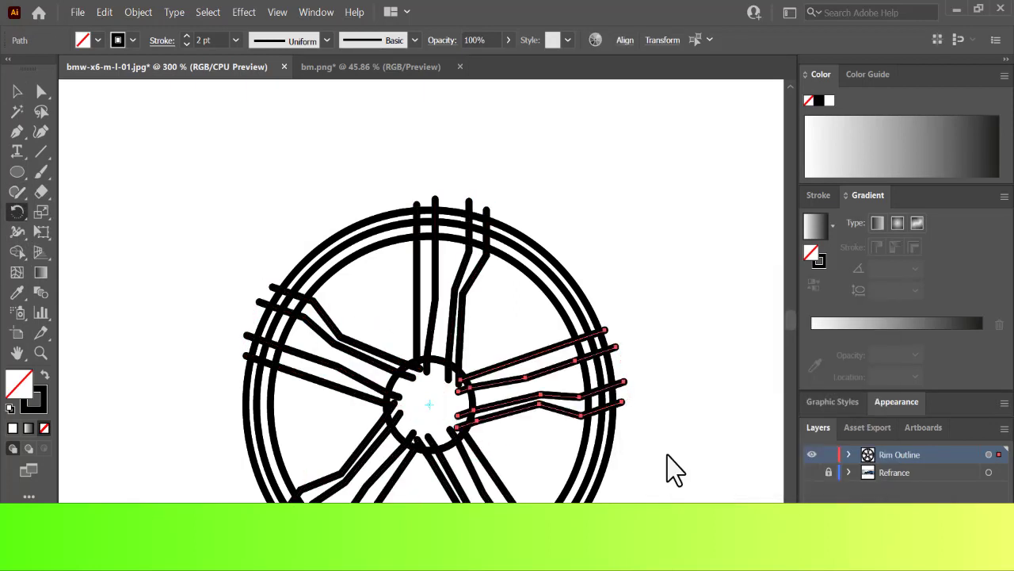
Trim the spoke line ends overhanging the rim and hub, plus the crossing ring segments, with the Shape Builder tool.
{"action": "left_click", "coordinate": [989, 454]}
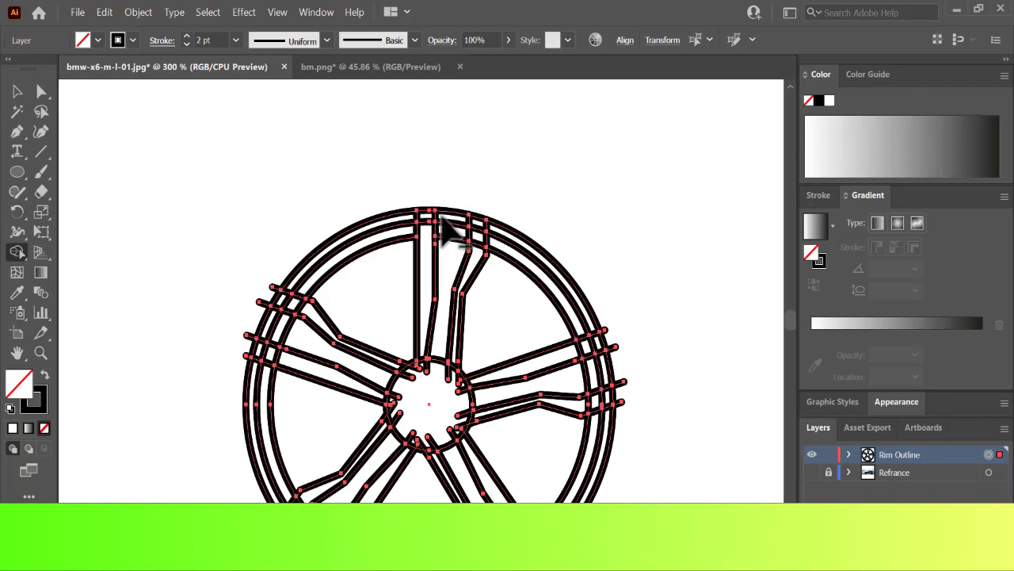
{"action": "key", "text": "super"}
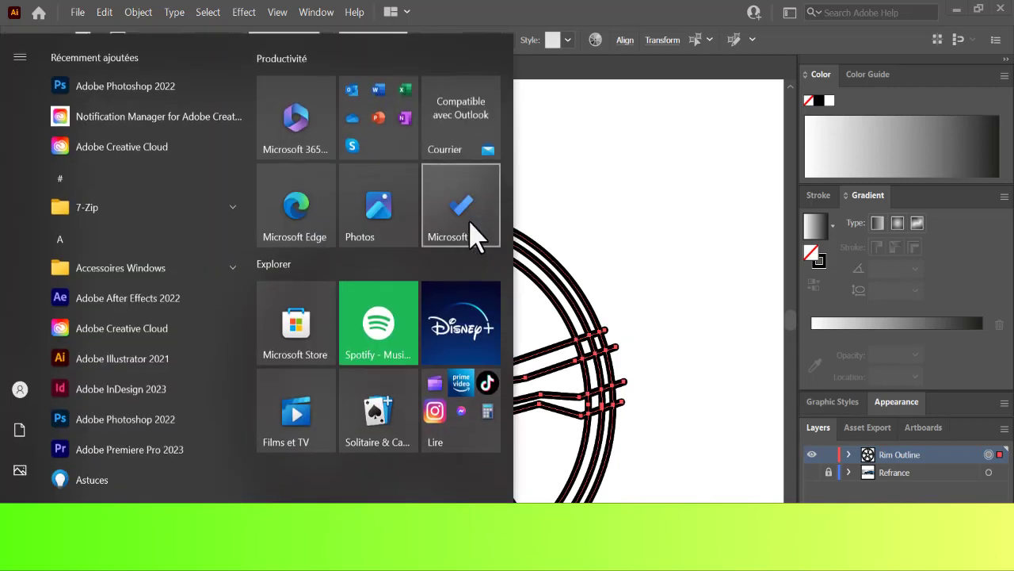
{"action": "key", "text": "super"}
{"action": "left_click", "coordinate": [470, 221], "text": "alt"}
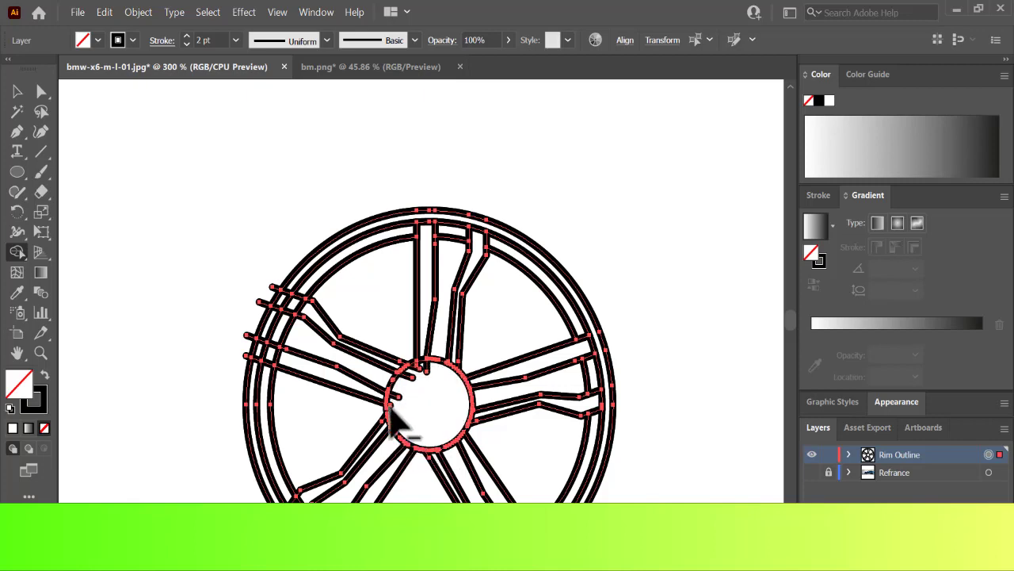
{"action": "scroll", "coordinate": [795, 329], "scroll_direction": "down", "scroll_amount": 3}
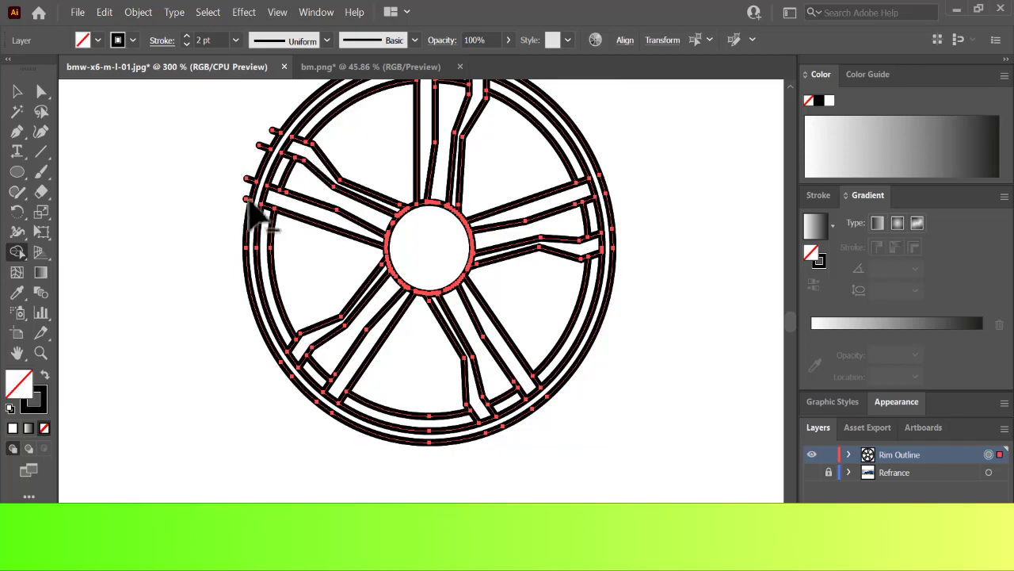
{"action": "left_click_drag", "start_coordinate": [790, 322], "coordinate": [791, 320]}
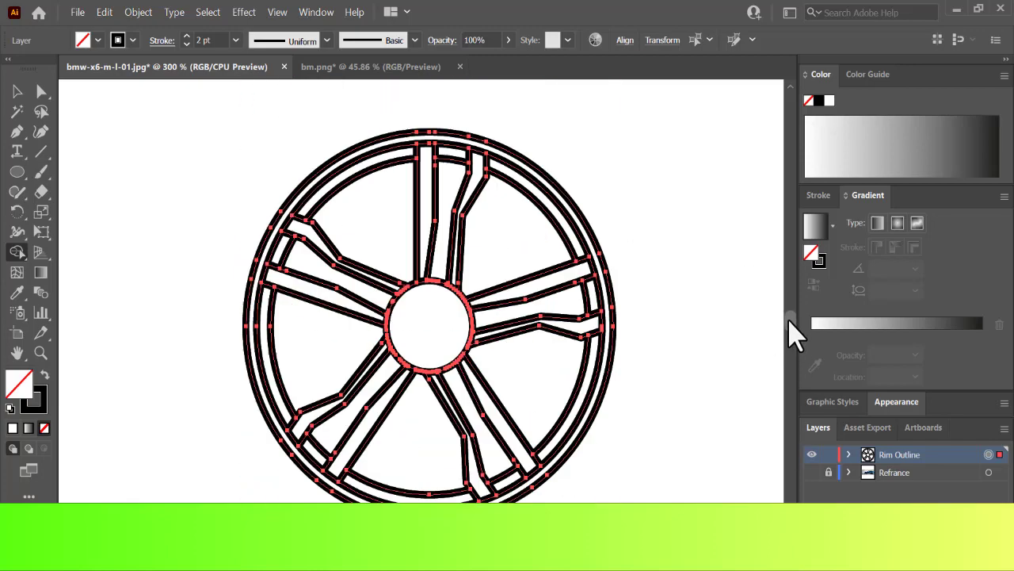
{"action": "key", "text": "ctrl+shift+a"}
Compare the outline with the reference photo and add a layer named Rim Colour beneath Rim Outline.
{"action": "left_click", "coordinate": [814, 472]}
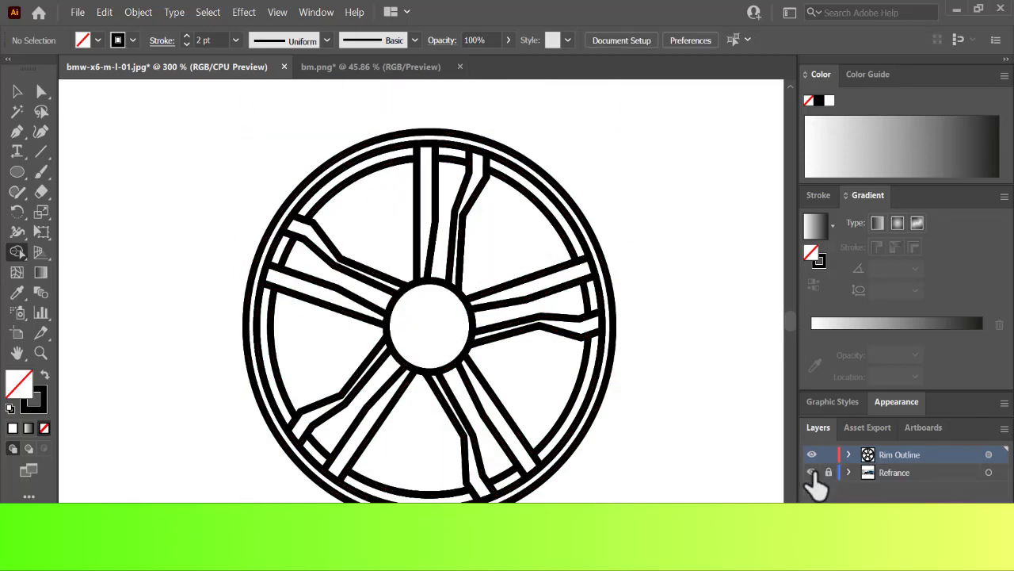
{"action": "left_click", "coordinate": [814, 471]}
{"action": "left_click", "coordinate": [815, 471]}
{"action": "left_click", "coordinate": [815, 472]}
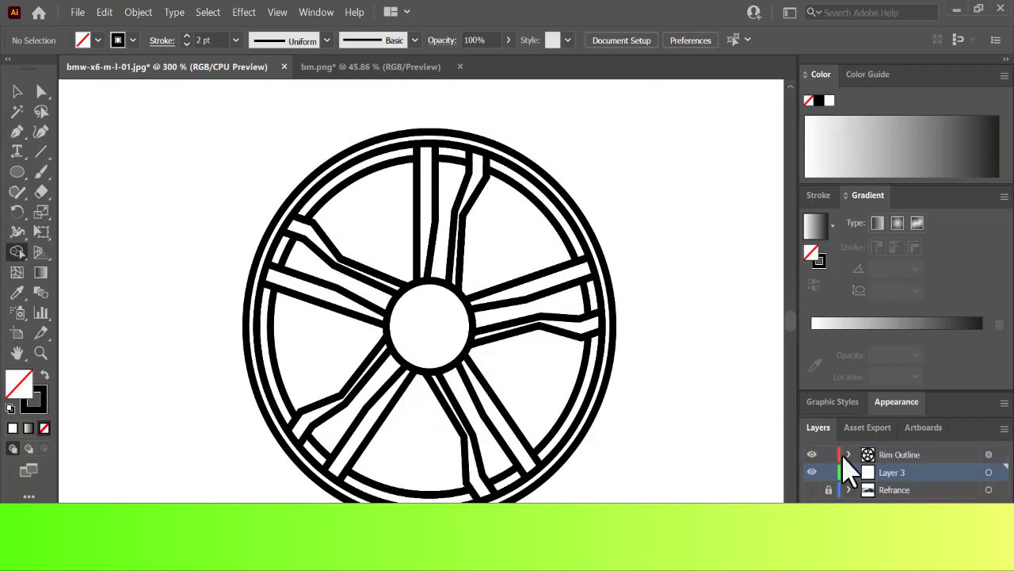
{"action": "double_click", "coordinate": [891, 472]}
{"action": "type", "text": "R"}
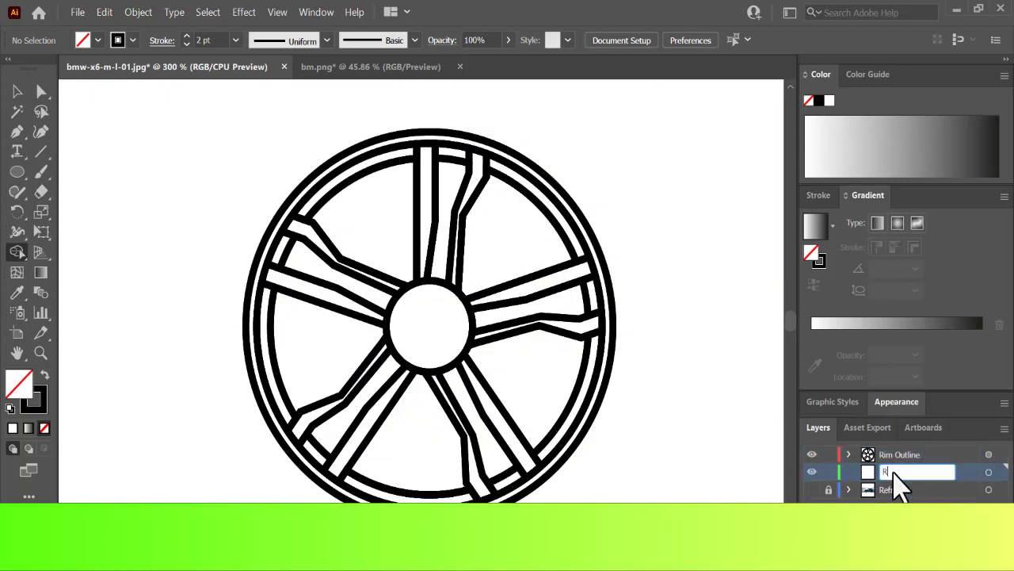
Copy all the Rim Outline artwork onto the Rim Colour layer and lock the Rim Outline layer.
{"action": "left_click", "coordinate": [989, 455]}
{"action": "left_click_drag", "start_coordinate": [996, 455], "coordinate": [999, 472]}
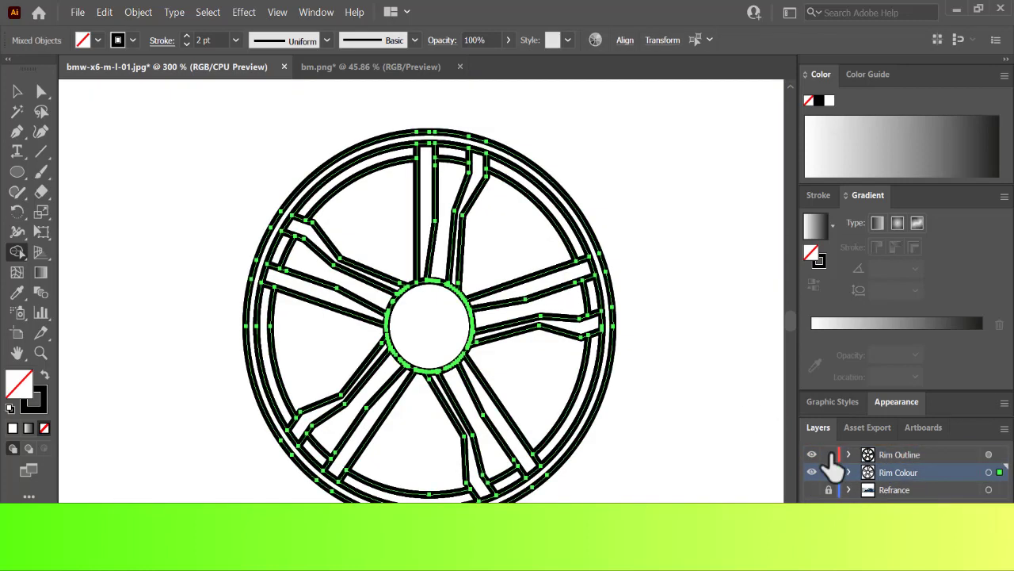
{"action": "key", "text": "v"}
{"action": "left_click", "coordinate": [98, 126]}
Hide Rim Outline and merge the Rim Colour spokes with the hub into one shape using the Shape Builder tool.
{"action": "left_click", "coordinate": [988, 472]}
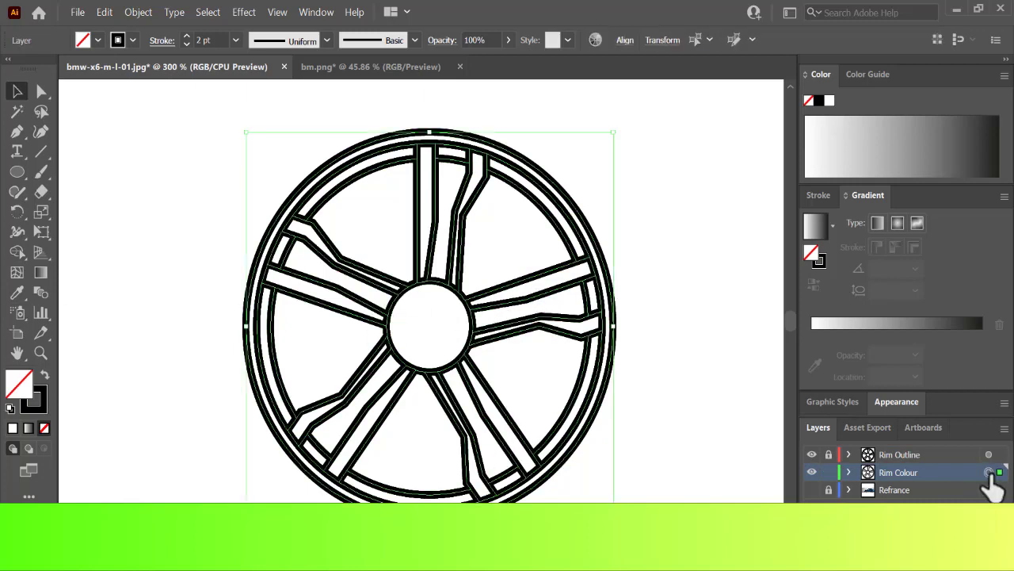
{"action": "left_click", "coordinate": [17, 252]}
{"action": "mouse_move", "coordinate": [424, 309]}
{"action": "left_mouse_down"}
{"action": "mouse_move", "coordinate": [421, 285]}
{"action": "mouse_move", "coordinate": [454, 290]}
{"action": "mouse_move", "coordinate": [461, 304]}
{"action": "left_mouse_up"}
{"action": "key", "text": "ctrl+z"}
{"action": "left_click", "coordinate": [811, 454]}
{"action": "mouse_move", "coordinate": [571, 326]}
{"action": "left_mouse_down"}
{"action": "mouse_move", "coordinate": [476, 293]}
{"action": "mouse_move", "coordinate": [473, 390]}
{"action": "mouse_move", "coordinate": [456, 344]}
{"action": "mouse_move", "coordinate": [408, 386]}
{"action": "mouse_move", "coordinate": [410, 305]}
{"action": "left_mouse_up"}
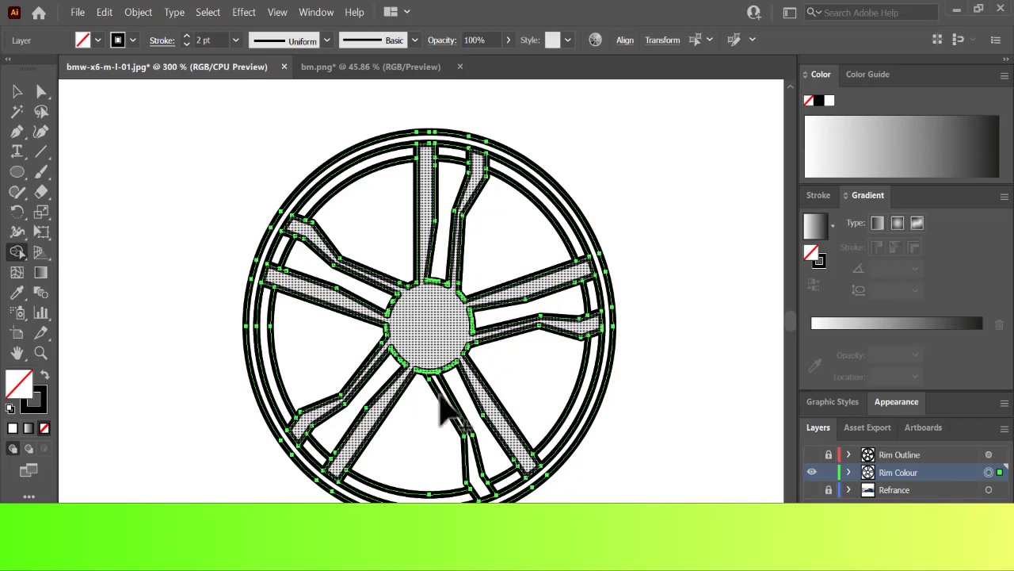
{"action": "left_click_drag", "start_coordinate": [441, 401], "coordinate": [433, 368]}
{"action": "left_click_drag", "start_coordinate": [398, 315], "coordinate": [400, 317]}
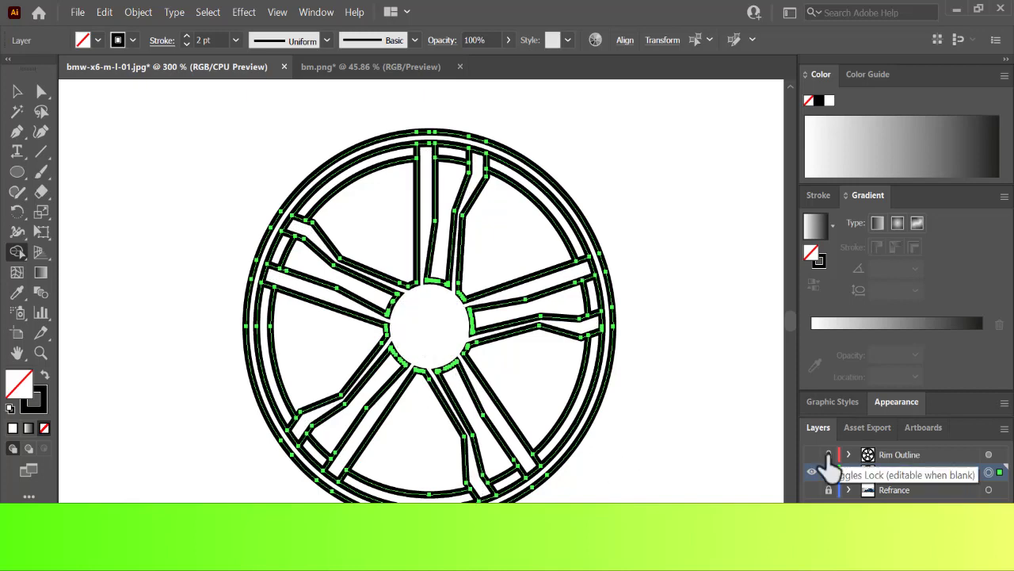
Replace the Rim Outline artwork with a copy of the merged Rim Colour artwork and relock the Rim Outline layer.
{"action": "left_click", "coordinate": [828, 455]}
{"action": "left_click", "coordinate": [891, 456]}
{"action": "left_click", "coordinate": [989, 455]}
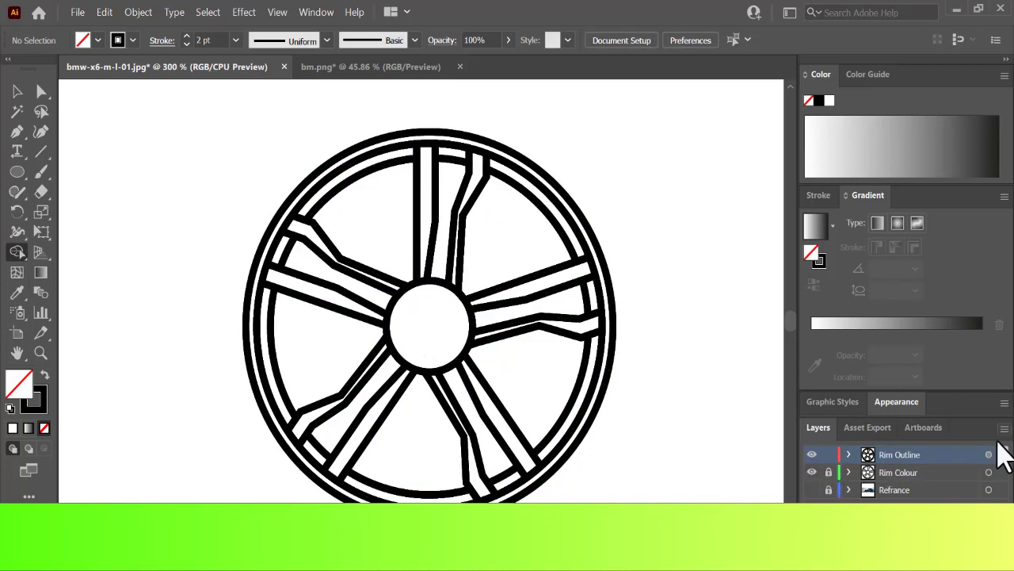
{"action": "left_click", "coordinate": [998, 453]}
{"action": "key", "text": "Delete"}
{"action": "left_click", "coordinate": [990, 472]}
{"action": "left_click_drag", "start_coordinate": [999, 472], "coordinate": [999, 455]}
{"action": "left_click", "coordinate": [829, 454]}
Fill the merged spoke and hub shape with a white-to-black linear gradient that darkens toward the top of the wheel.
{"action": "key", "text": "ctrl+a"}
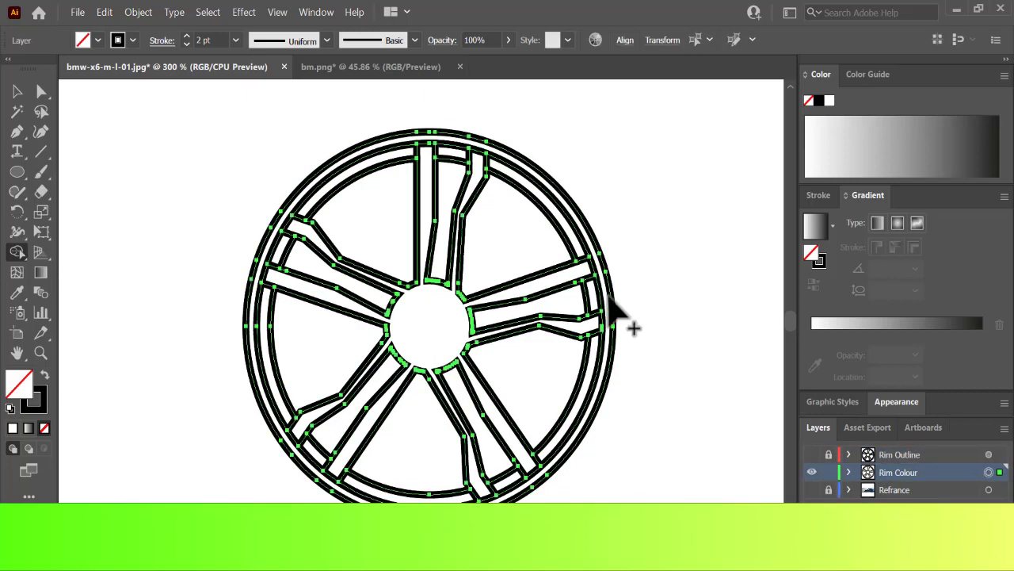
{"action": "key", "text": "v"}
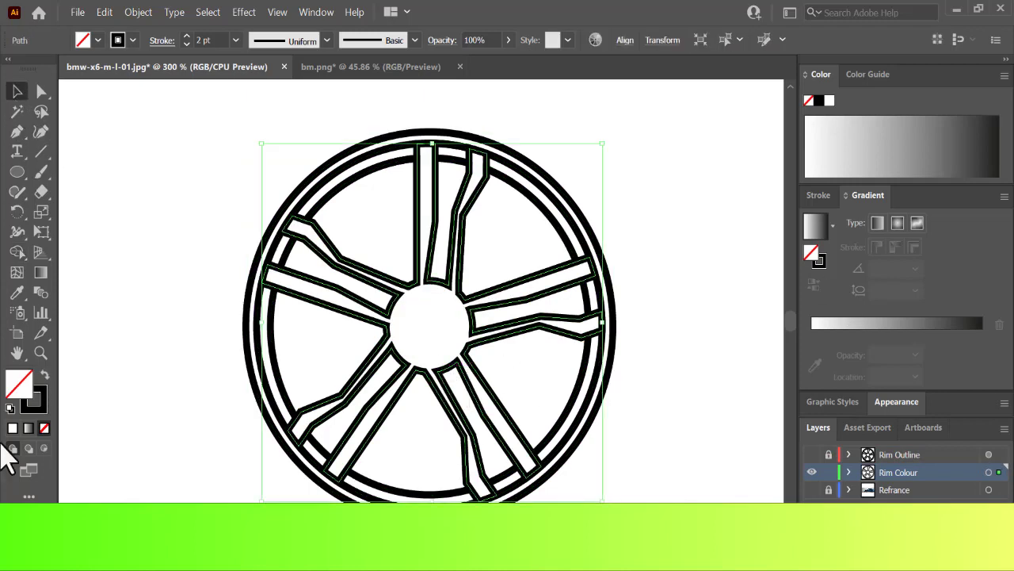
{"action": "left_click", "coordinate": [40, 272]}
{"action": "left_click", "coordinate": [28, 428]}
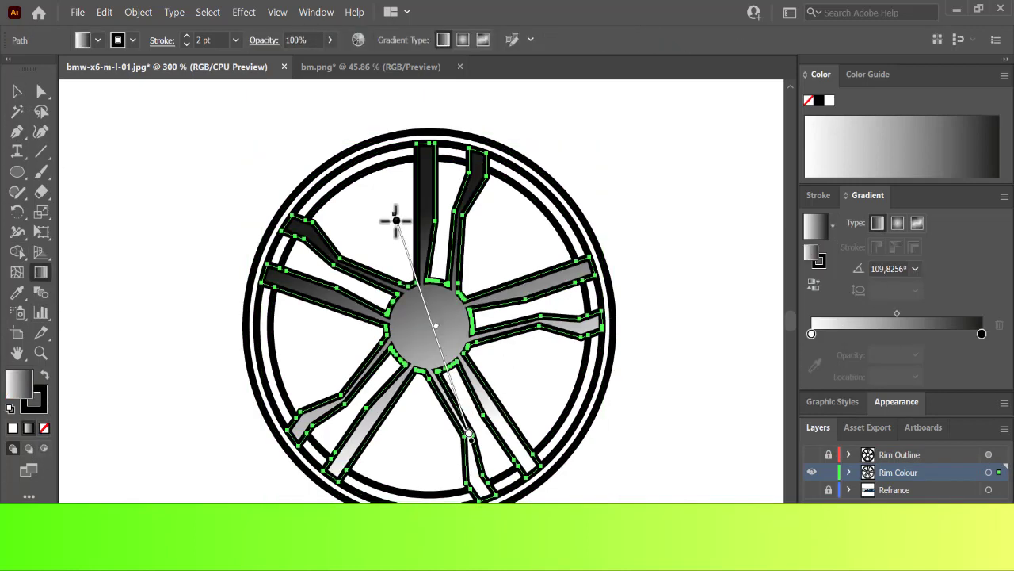
{"action": "left_click_drag", "start_coordinate": [473, 469], "coordinate": [421, 279]}
{"action": "key", "text": "ctrl+shift+a"}
Fill the rim's outer ring with blue #356cdb and compare the colouring with the reference photo.
{"action": "left_click", "coordinate": [17, 92]}
{"action": "left_click", "coordinate": [308, 181]}
{"action": "double_click", "coordinate": [23, 385]}
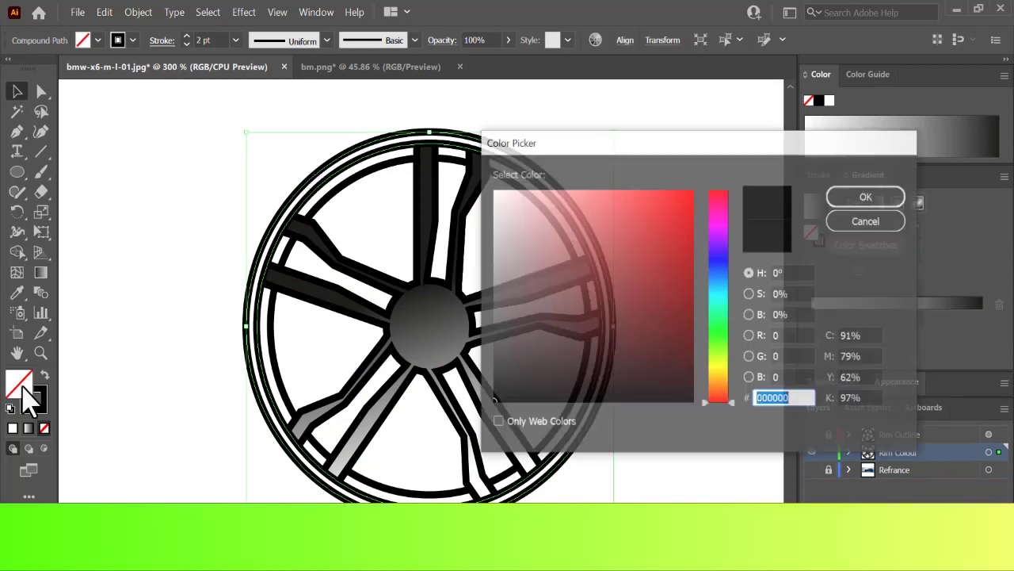
{"action": "left_click", "coordinate": [718, 263]}
{"action": "left_click", "coordinate": [867, 195]}
{"action": "key", "text": "ctrl+shift+a"}
{"action": "left_click", "coordinate": [812, 469]}
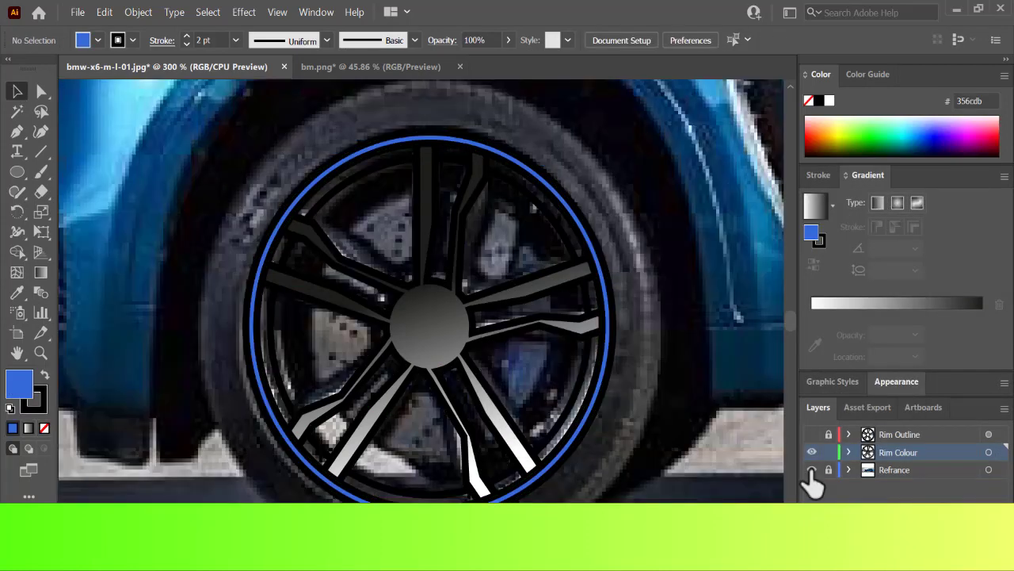
{"action": "left_click", "coordinate": [578, 416]}
{"action": "key", "text": "ctrl+shift+a"}
{"action": "left_click", "coordinate": [812, 469]}
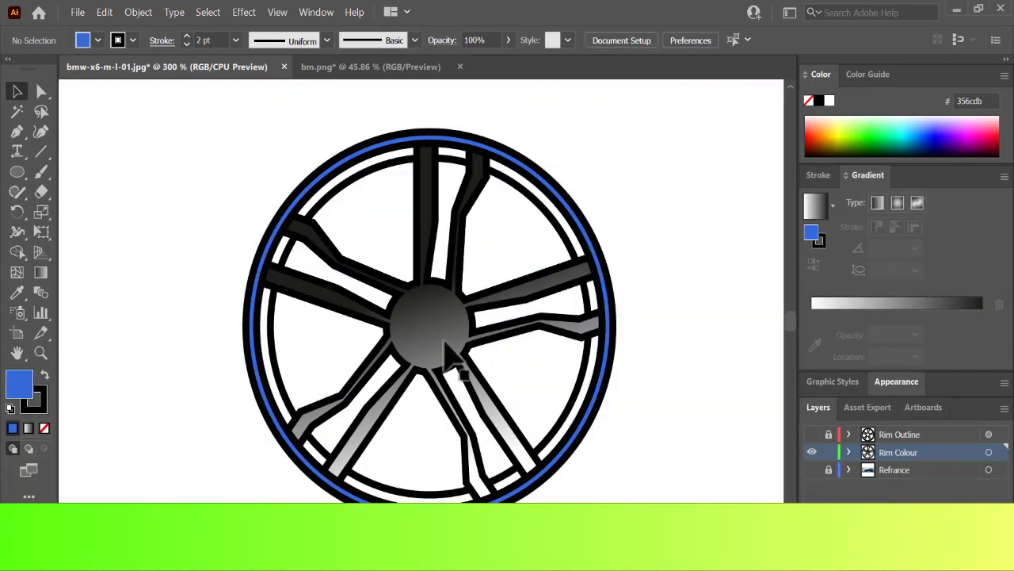
Stretch the spoke gradient nearly vertically at about 95.6° across the wheel, with its black stop at about 54.7%.
{"action": "left_click", "coordinate": [449, 347]}
{"action": "key", "text": "g"}
{"action": "left_click_drag", "start_coordinate": [420, 279], "coordinate": [411, 190]}
{"action": "mouse_move", "coordinate": [473, 465]}
{"action": "left_mouse_down"}
{"action": "mouse_move", "coordinate": [450, 385]}
{"action": "mouse_move", "coordinate": [473, 464]}
{"action": "left_mouse_up"}
{"action": "left_click_drag", "start_coordinate": [420, 279], "coordinate": [445, 366]}
{"action": "left_click_drag", "start_coordinate": [426, 480], "coordinate": [435, 222]}
{"action": "scroll", "coordinate": [457, 474], "scroll_direction": "up", "scroll_amount": 2}
{"action": "mouse_move", "coordinate": [448, 527]}
{"action": "left_mouse_down"}
{"action": "mouse_move", "coordinate": [430, 217]}
{"action": "mouse_move", "coordinate": [419, 207]}
{"action": "left_mouse_up"}
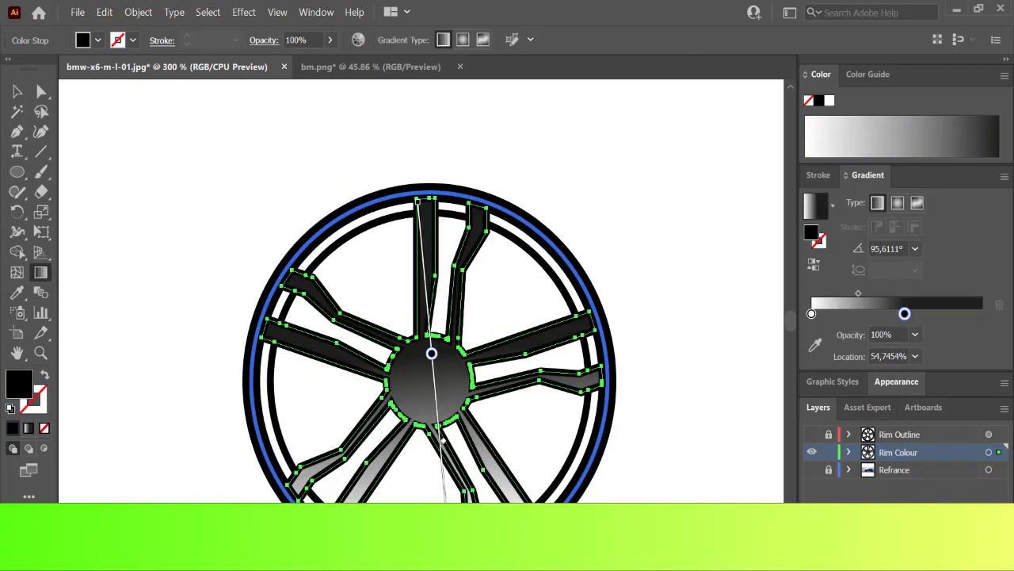
Lock and hide the Rim Colour layer and add a layer named Brakes Outline above the visible reference photo.
{"action": "scroll", "coordinate": [607, 431], "scroll_direction": "down", "scroll_amount": 3}
{"action": "left_click", "coordinate": [829, 451]}
{"action": "left_click", "coordinate": [812, 469]}
{"action": "left_click", "coordinate": [892, 473]}
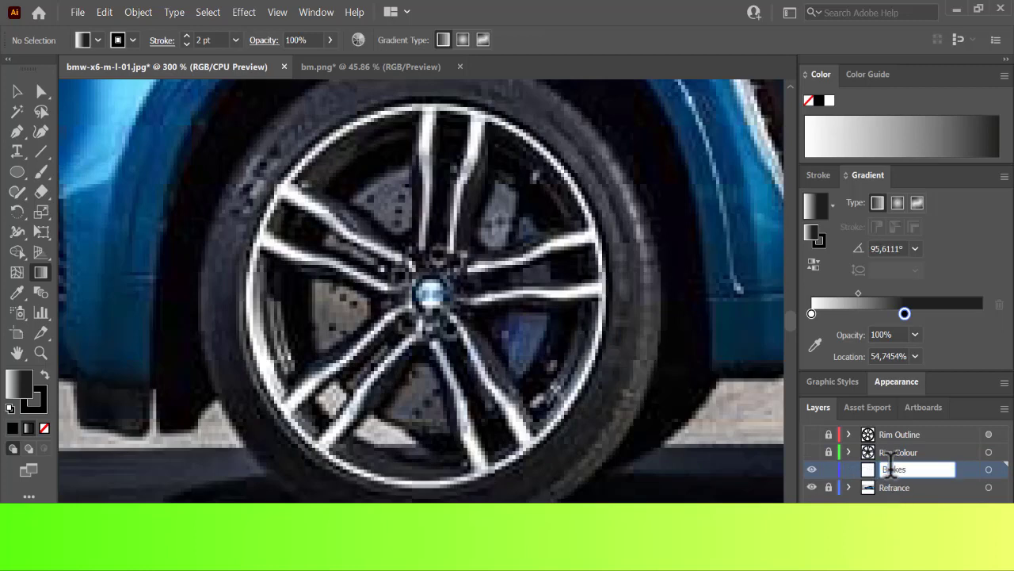
{"action": "key", "text": "Return"}
Draw two unfilled concentric circles from the wheel centre, a large one for the brake disc and a small one around the hub.
{"action": "left_click", "coordinate": [44, 428]}
{"action": "left_click", "coordinate": [17, 171]}
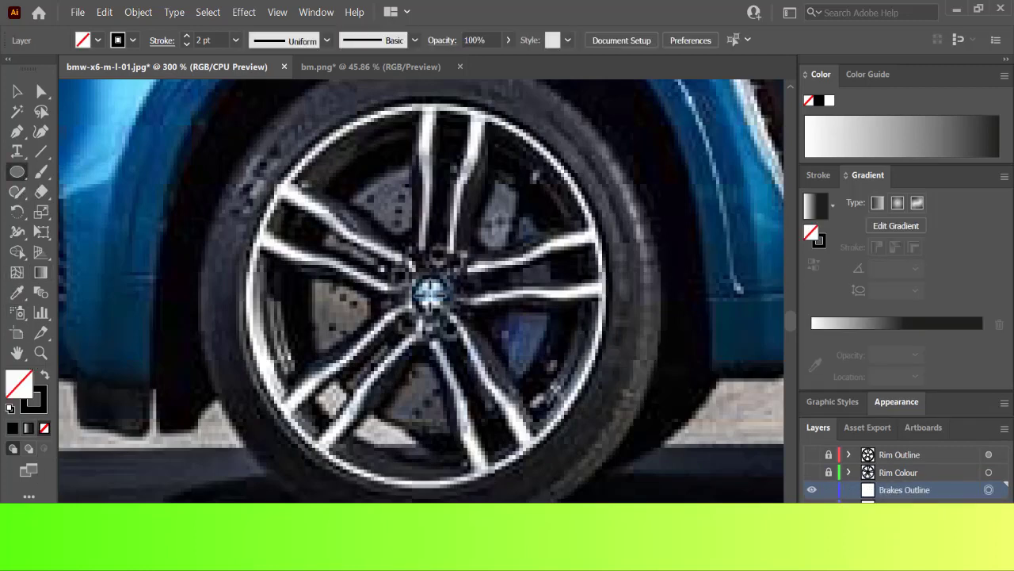
{"action": "mouse_move", "coordinate": [429, 294]}
{"action": "left_mouse_down"}
{"action": "mouse_move", "coordinate": [527, 167]}
{"action": "mouse_move", "coordinate": [562, 155]}
{"action": "left_mouse_up"}
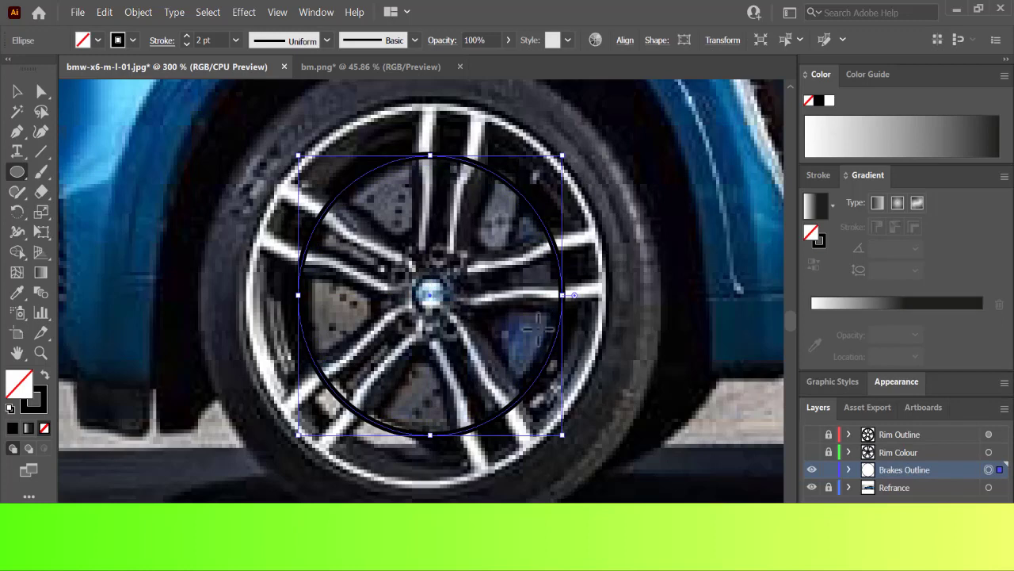
{"action": "mouse_move", "coordinate": [431, 295]}
{"action": "left_mouse_down"}
{"action": "mouse_move", "coordinate": [494, 227]}
{"action": "mouse_move", "coordinate": [478, 246]}
{"action": "left_mouse_up"}
{"action": "left_click", "coordinate": [174, 176], "text": "ctrl"}
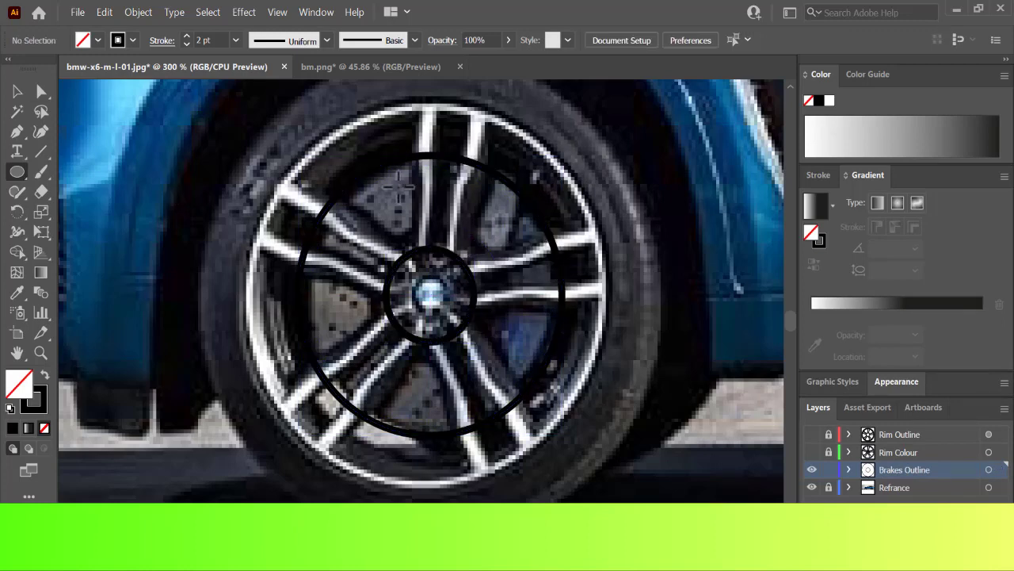
Draw a row of three small solid black holes on the brake disc between the spokes above and left of the hub.
{"action": "key", "text": "shift+x"}
{"action": "scroll", "coordinate": [401, 190], "scroll_direction": "up", "scroll_amount": 3}
{"action": "mouse_move", "coordinate": [424, 317]}
{"action": "left_mouse_down"}
{"action": "mouse_move", "coordinate": [440, 303]}
{"action": "mouse_move", "coordinate": [396, 379]}
{"action": "left_mouse_up"}
{"action": "scroll", "coordinate": [460, 312], "scroll_direction": "up", "scroll_amount": 1}
{"action": "key", "text": "v"}
{"action": "left_click_drag", "start_coordinate": [394, 377], "coordinate": [378, 431]}
{"action": "key", "text": "ctrl+minus"}
{"action": "key", "text": "ctrl+minus"}
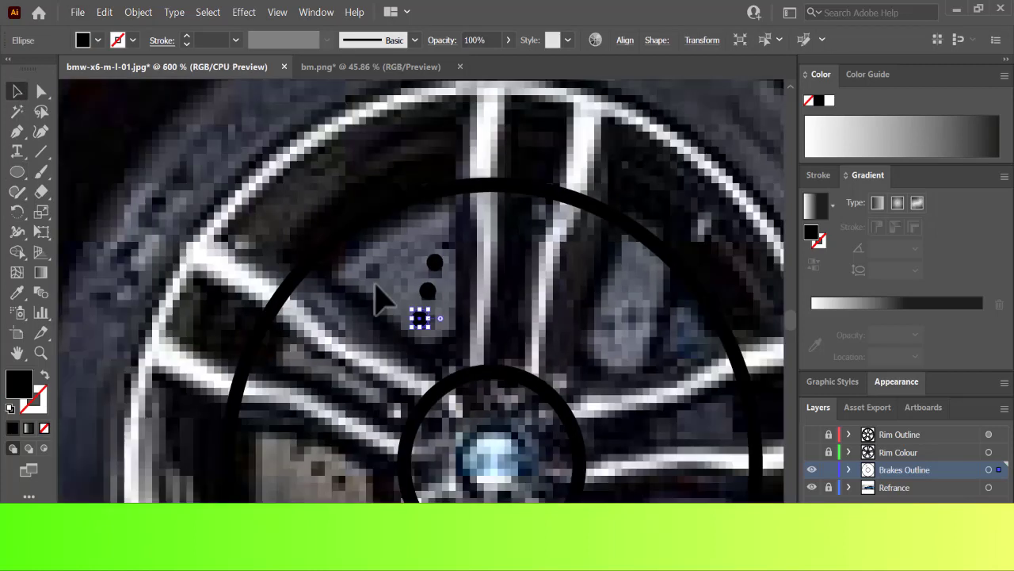
Rotate copies of the three holes by 72° around the wheel centre to complete the disc, and hide the reference photo.
{"action": "key", "text": "r"}
{"action": "left_click", "coordinate": [494, 480], "text": "alt"}
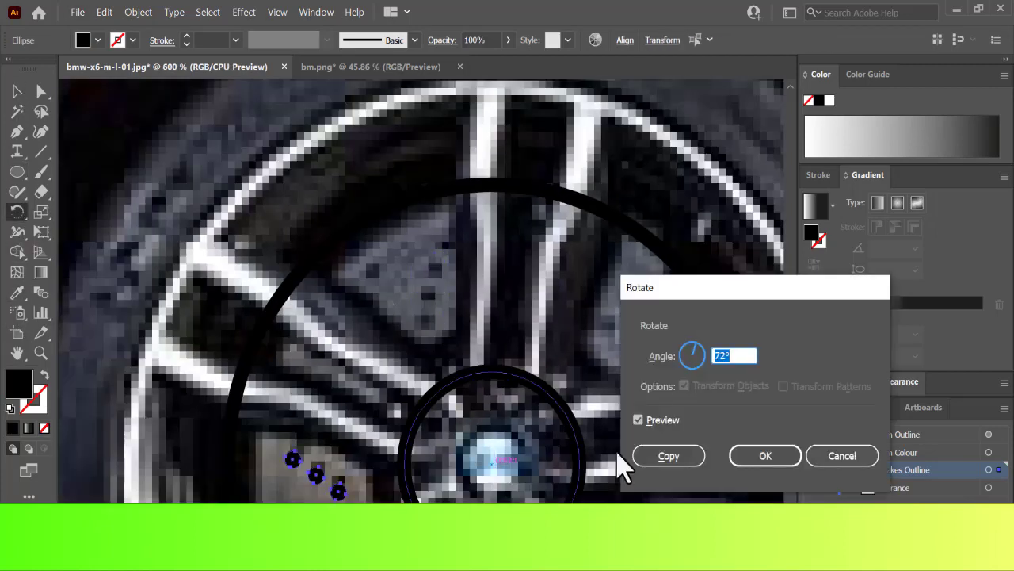
{"action": "left_click", "coordinate": [686, 462]}
{"action": "key", "text": "ctrl+minus"}
{"action": "left_click", "coordinate": [814, 487]}
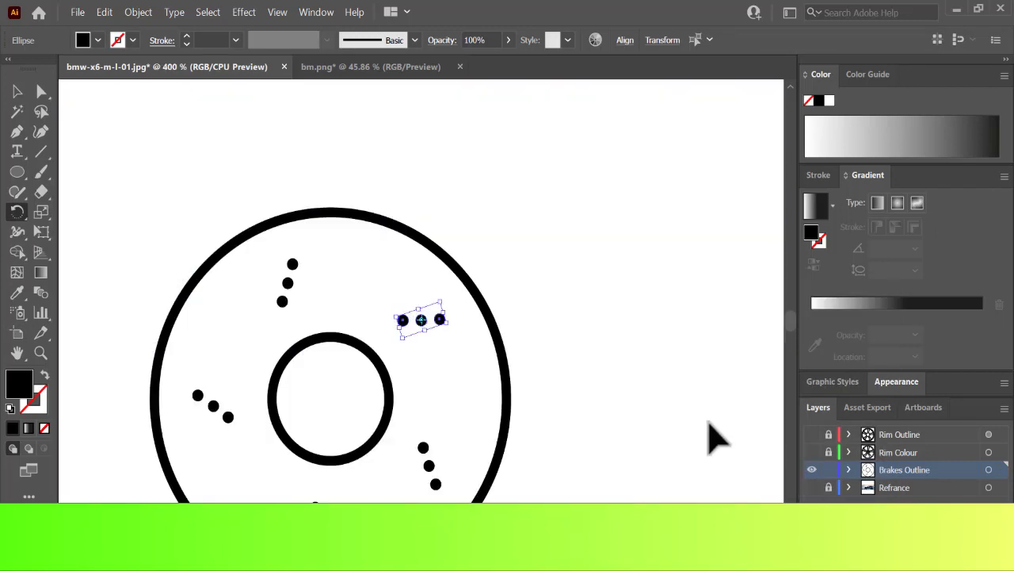
{"action": "left_click", "coordinate": [709, 420], "text": "ctrl"}
Scale a copy of the brake disc circle inward to cross the outermost holes and give it a 0.25 pt stroke.
{"action": "left_click", "coordinate": [17, 91]}
{"action": "left_click", "coordinate": [341, 214]}
{"action": "left_click_drag", "start_coordinate": [510, 213], "coordinate": [462, 260]}
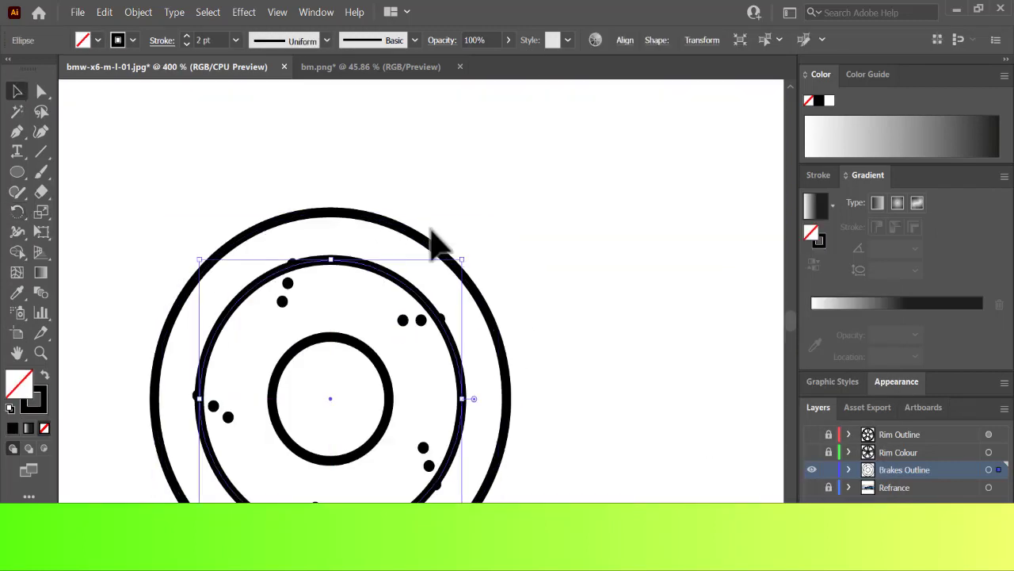
{"action": "left_click", "coordinate": [235, 40]}
{"action": "left_click", "coordinate": [255, 65]}
{"action": "left_click", "coordinate": [606, 247]}
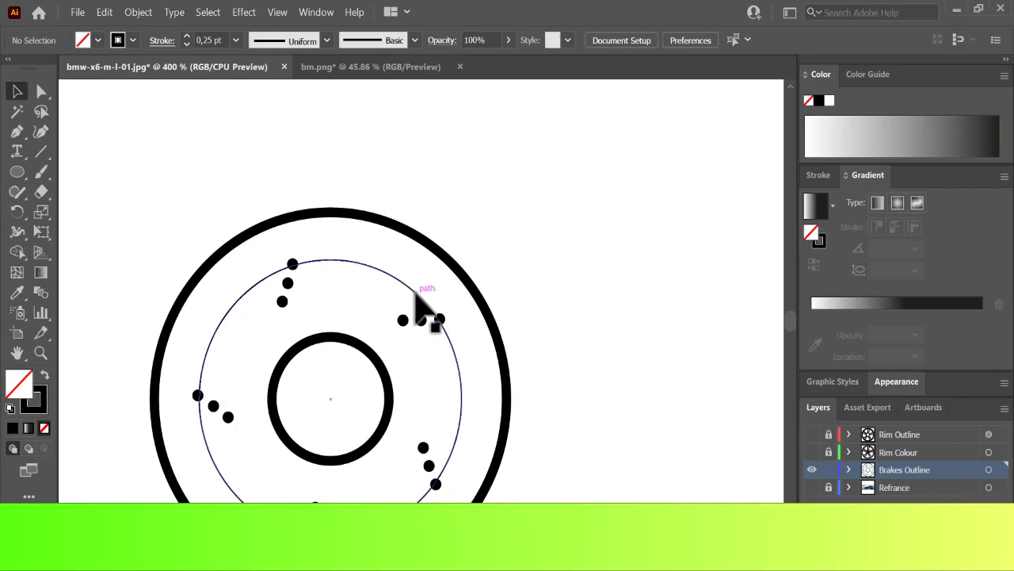
Add a second, slightly smaller thin concentric circle just inside the first thin one.
{"action": "left_click", "coordinate": [353, 262]}
{"action": "left_click_drag", "start_coordinate": [462, 260], "coordinate": [450, 272]}
{"action": "left_click", "coordinate": [596, 271]}
{"action": "key", "text": "ctrl+minus"}
{"action": "key", "text": "ctrl+minus"}
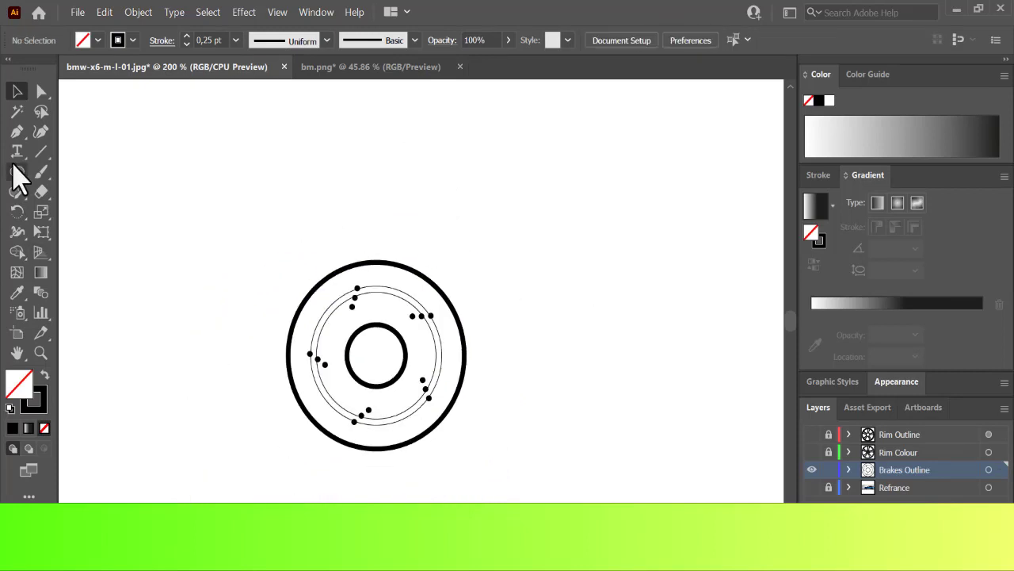
Add a layer named Brakes Colour directly beneath the Brakes Outline layer.
{"action": "left_click", "coordinate": [903, 487]}
{"action": "key", "text": "ctrl+l"}
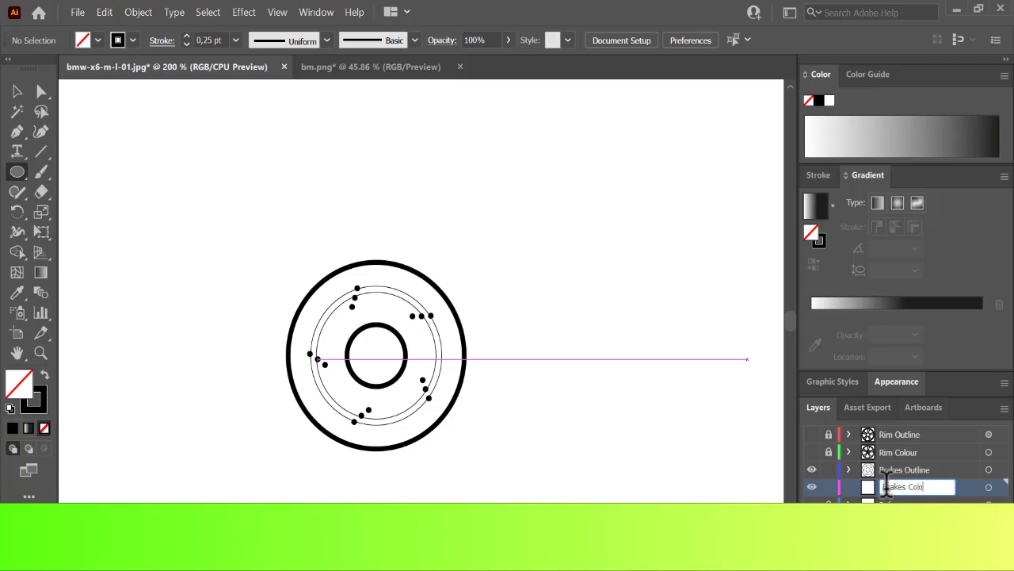
{"action": "type", "text": "ur"}
{"action": "key", "text": "Return"}
Copy all Brakes Outline artwork onto the Brakes Colour layer, and lock and hide Brakes Outline.
{"action": "left_click", "coordinate": [1001, 469]}
{"action": "left_click_drag", "start_coordinate": [1000, 469], "coordinate": [1000, 486]}
{"action": "key", "text": "v"}
{"action": "left_click", "coordinate": [528, 335]}
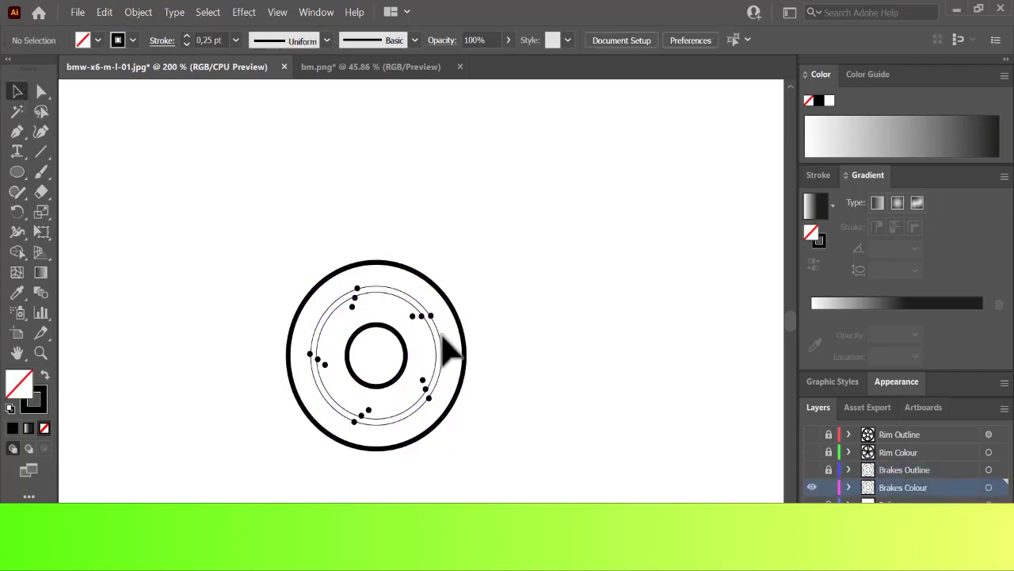
Delete the holes and the two thin circles from the Brakes Colour copy, working group by group around the disc.
{"action": "left_click_drag", "start_coordinate": [441, 335], "coordinate": [401, 304]}
{"action": "key", "text": "Delete"}
{"action": "left_click_drag", "start_coordinate": [415, 372], "coordinate": [430, 399]}
{"action": "key", "text": "Delete"}
{"action": "left_click_drag", "start_coordinate": [347, 283], "coordinate": [366, 319]}
{"action": "key", "text": "Delete"}
{"action": "left_click_drag", "start_coordinate": [306, 342], "coordinate": [337, 387]}
{"action": "key", "text": "Delete"}
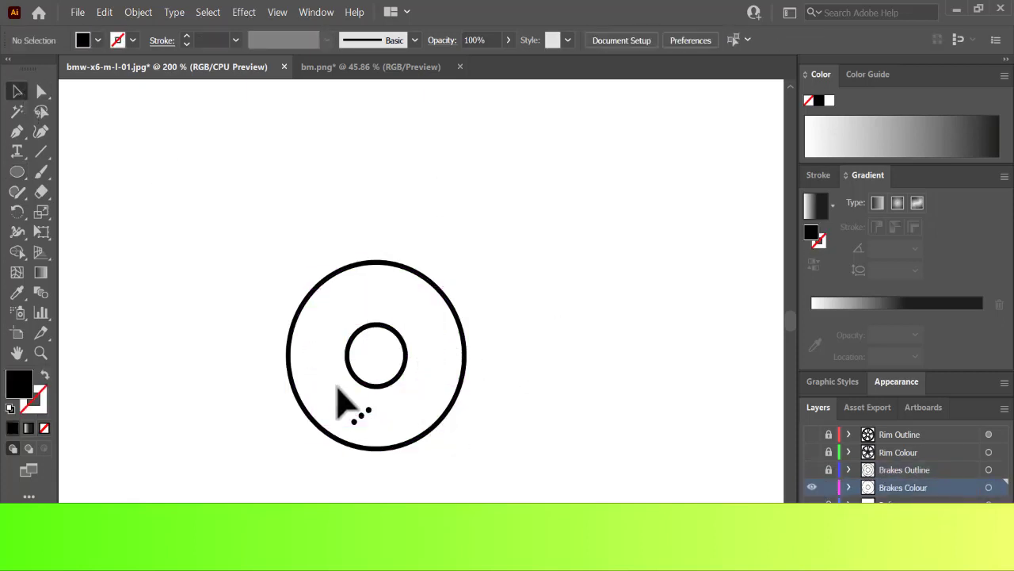
Fill the large brake disc circle with grey #999696.
{"action": "left_click", "coordinate": [395, 444]}
{"action": "double_click", "coordinate": [14, 385]}
{"action": "left_click", "coordinate": [497, 274]}
{"action": "left_click", "coordinate": [867, 199]}
{"action": "left_click", "coordinate": [459, 281]}
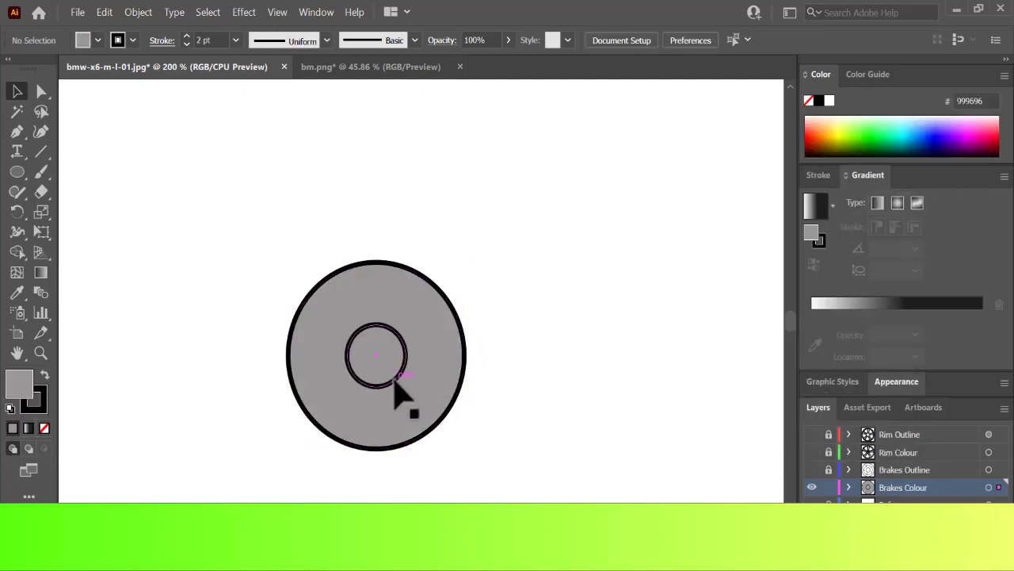
Fill the small hub circle with light grey #c6c6c6.
{"action": "right_click", "coordinate": [395, 379]}
{"action": "mouse_move", "coordinate": [444, 300]}
{"action": "left_click", "coordinate": [616, 305]}
{"action": "double_click", "coordinate": [22, 387]}
{"action": "left_click", "coordinate": [493, 237]}
{"action": "left_click", "coordinate": [864, 198]}
Show the Brakes Outline, Rim Colour and Rim Outline layers together to check the coloured brakes behind the rim.
{"action": "left_click", "coordinate": [812, 469]}
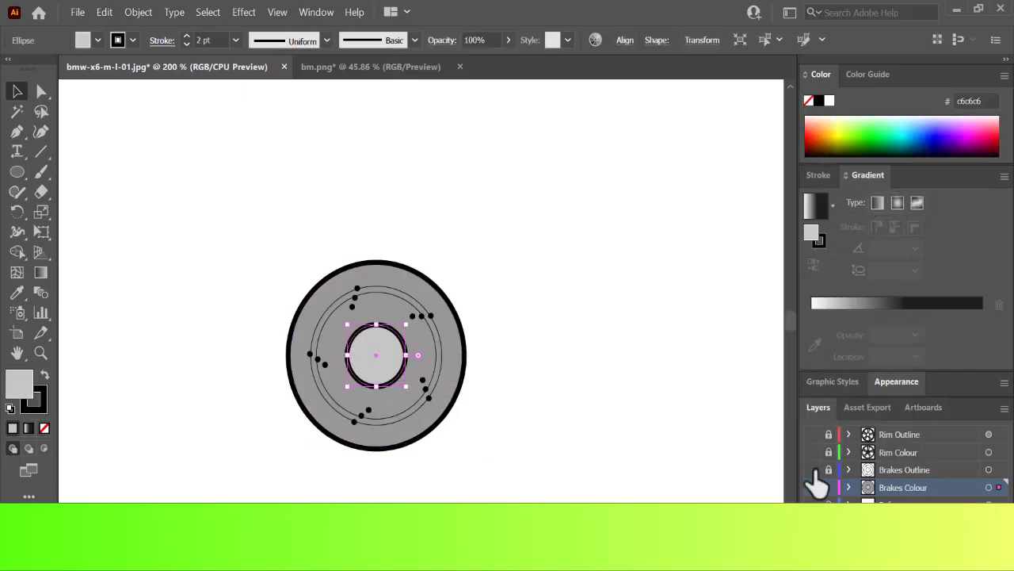
{"action": "left_click", "coordinate": [812, 451]}
{"action": "left_click", "coordinate": [812, 434]}
{"action": "left_click", "coordinate": [667, 347]}
Add a layer named Tires Outline beneath Brakes Colour and hide the rim and brake layers.
{"action": "left_click", "coordinate": [904, 503]}
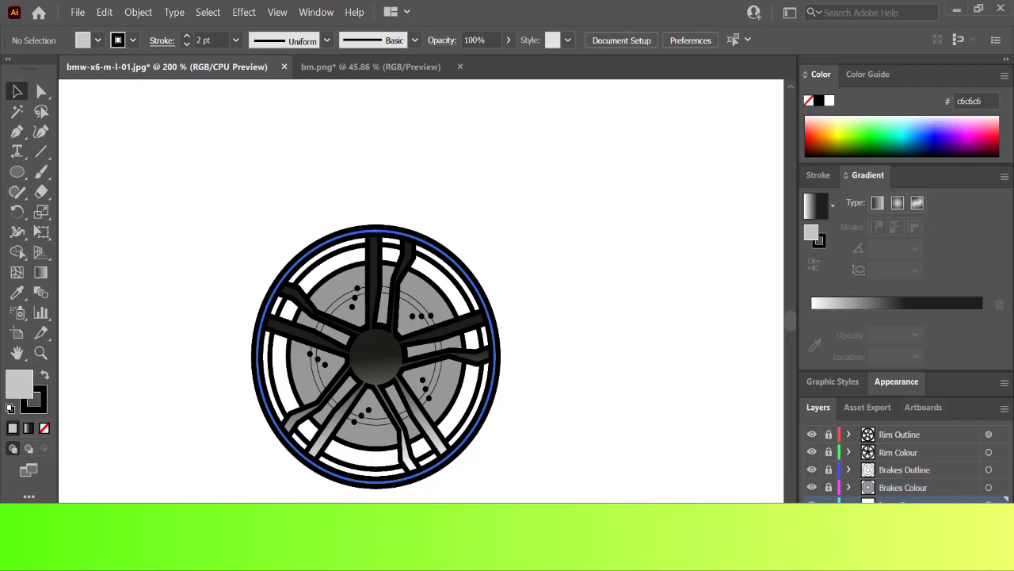
{"action": "double_click", "coordinate": [896, 501]}
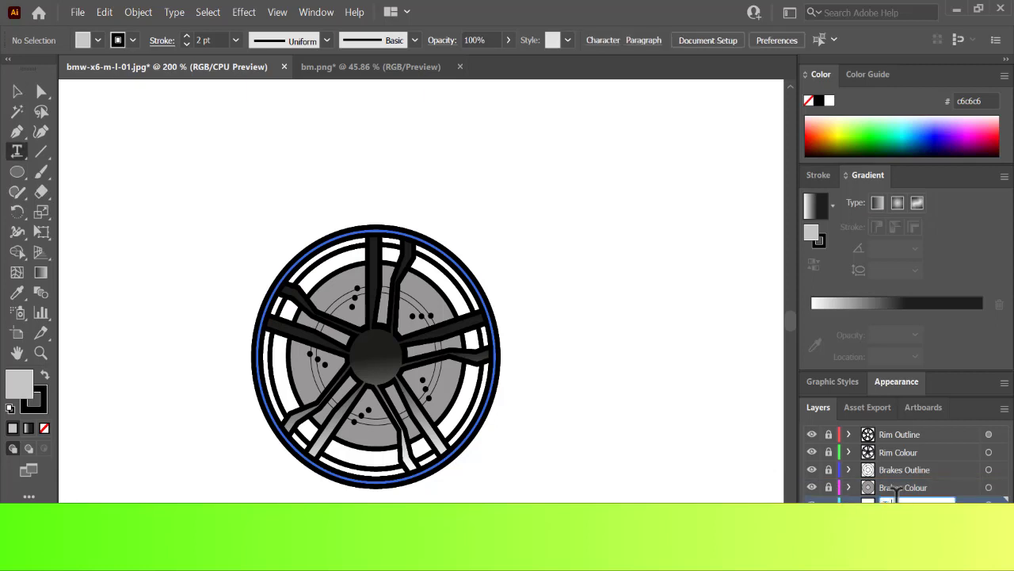
{"action": "left_click_drag", "start_coordinate": [812, 434], "coordinate": [811, 487]}
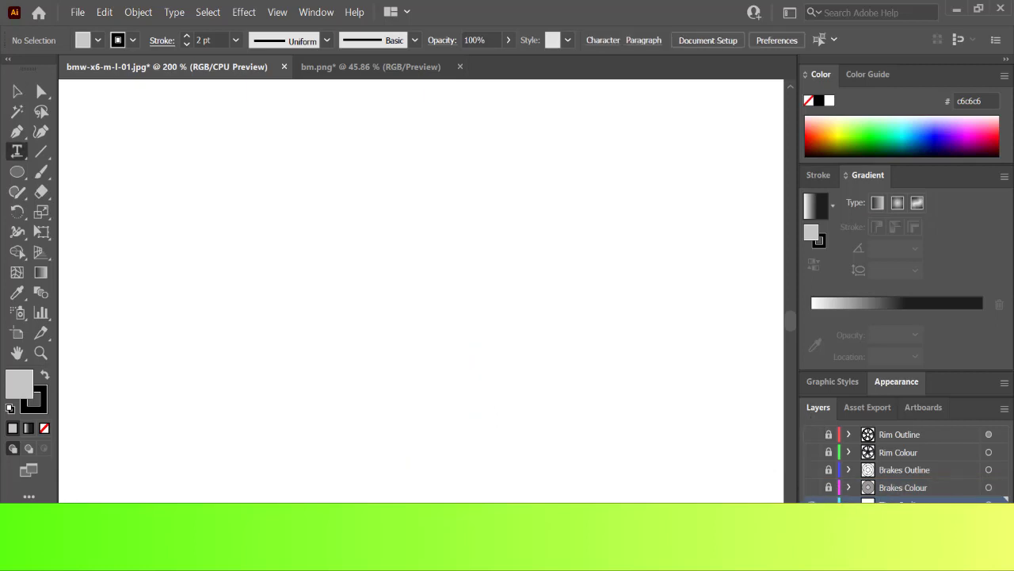
{"action": "left_click", "coordinate": [812, 522]}
{"action": "left_click", "coordinate": [812, 522]}
Draw a wide, flat ellipse with no fill and a 2 pt black stroke, and move it slightly up.
{"action": "left_click", "coordinate": [17, 171]}
{"action": "left_click", "coordinate": [45, 428]}
{"action": "left_click_drag", "start_coordinate": [305, 345], "coordinate": [527, 414]}
{"action": "left_click", "coordinate": [17, 91]}
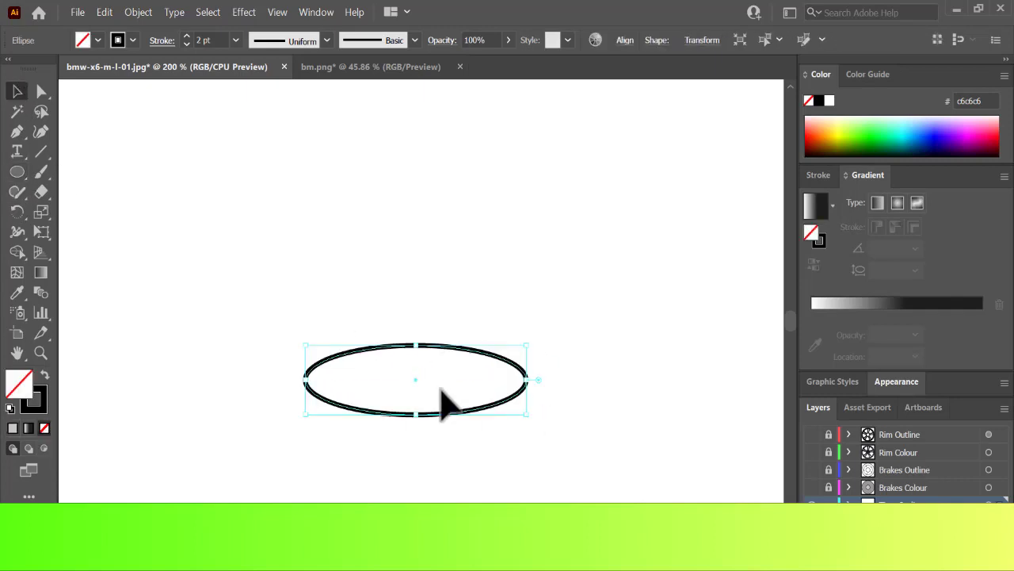
{"action": "left_click", "coordinate": [40, 92]}
{"action": "left_click_drag", "start_coordinate": [452, 345], "coordinate": [442, 295]}
{"action": "left_click_drag", "start_coordinate": [443, 296], "coordinate": [442, 326]}
{"action": "key", "text": "Delete"}
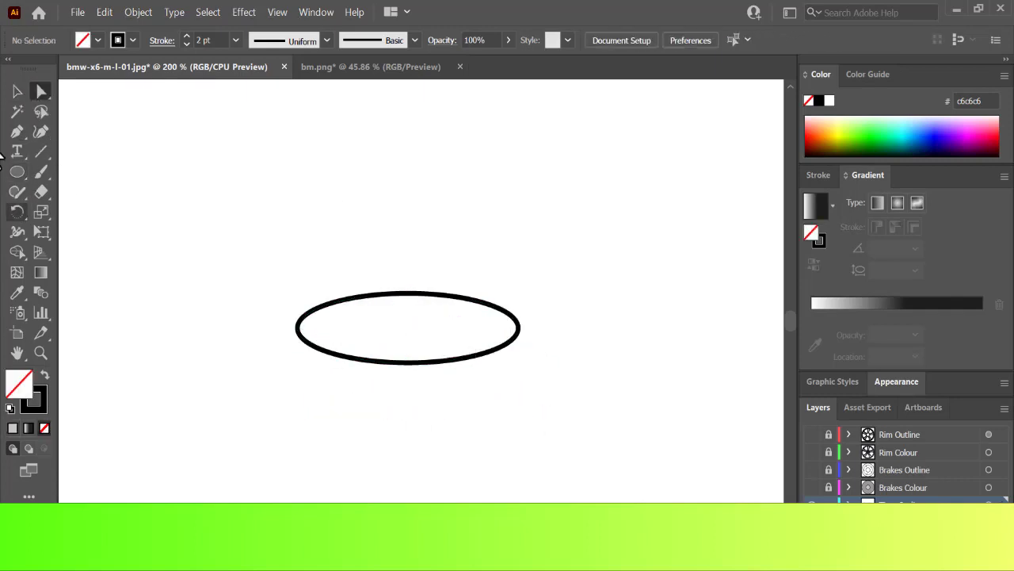
{"action": "left_click", "coordinate": [408, 362]}
{"action": "key", "text": "Delete"}
{"action": "key", "text": "ctrl+z"}
Place a copy of the ellipse slightly below the original and trim away the part outside the original.
{"action": "left_click_drag", "start_coordinate": [418, 363], "coordinate": [418, 399]}
{"action": "mouse_move", "coordinate": [393, 330]}
{"action": "left_mouse_down"}
{"action": "mouse_move", "coordinate": [389, 302]}
{"action": "mouse_move", "coordinate": [387, 323]}
{"action": "left_mouse_up"}
{"action": "left_click_drag", "start_coordinate": [388, 323], "coordinate": [397, 324]}
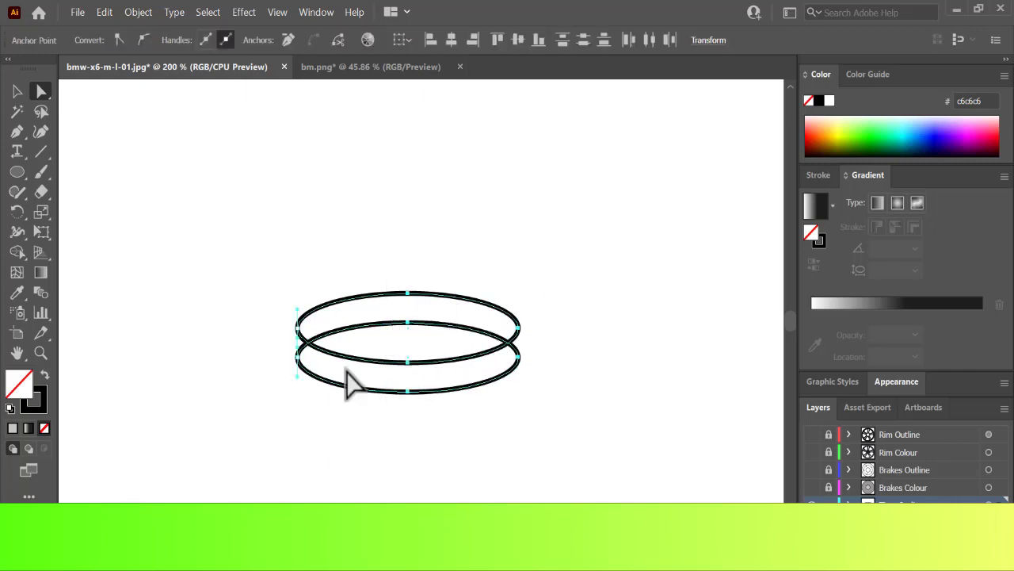
{"action": "left_click", "coordinate": [404, 394], "text": "alt"}
Draw an unfilled circle over the ellipse's middle and align the circle and ellipses on their horizontal centres.
{"action": "left_click", "coordinate": [16, 171]}
{"action": "left_click_drag", "start_coordinate": [376, 290], "coordinate": [467, 385]}
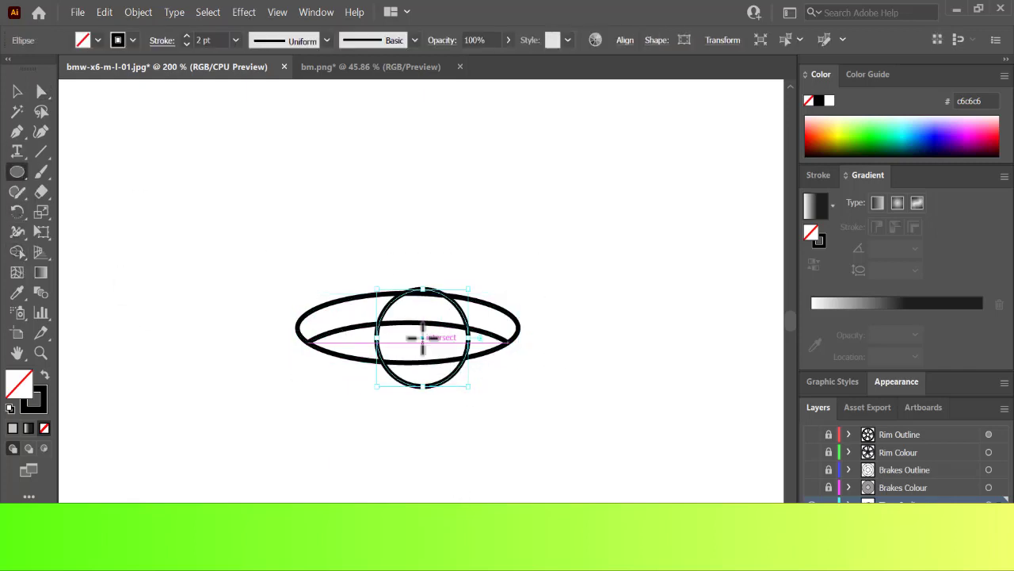
{"action": "left_click_drag", "start_coordinate": [421, 338], "coordinate": [414, 350]}
{"action": "left_click", "coordinate": [17, 91]}
{"action": "left_click_drag", "start_coordinate": [265, 250], "coordinate": [475, 380]}
{"action": "left_click", "coordinate": [625, 39]}
{"action": "left_click", "coordinate": [494, 88]}
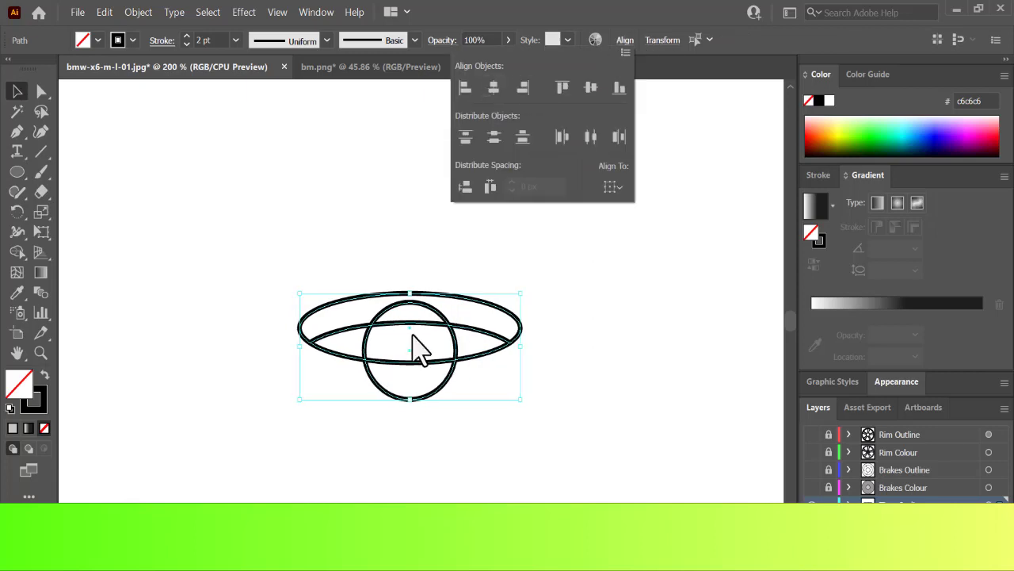
Lower the circle slightly and trim the arc inside it and the part below the ellipse, leaving a dome.
{"action": "left_click", "coordinate": [420, 303]}
{"action": "left_click", "coordinate": [543, 374]}
{"action": "left_click_drag", "start_coordinate": [420, 400], "coordinate": [420, 407]}
{"action": "left_click_drag", "start_coordinate": [372, 325], "coordinate": [479, 372]}
{"action": "key", "text": "shift+m"}
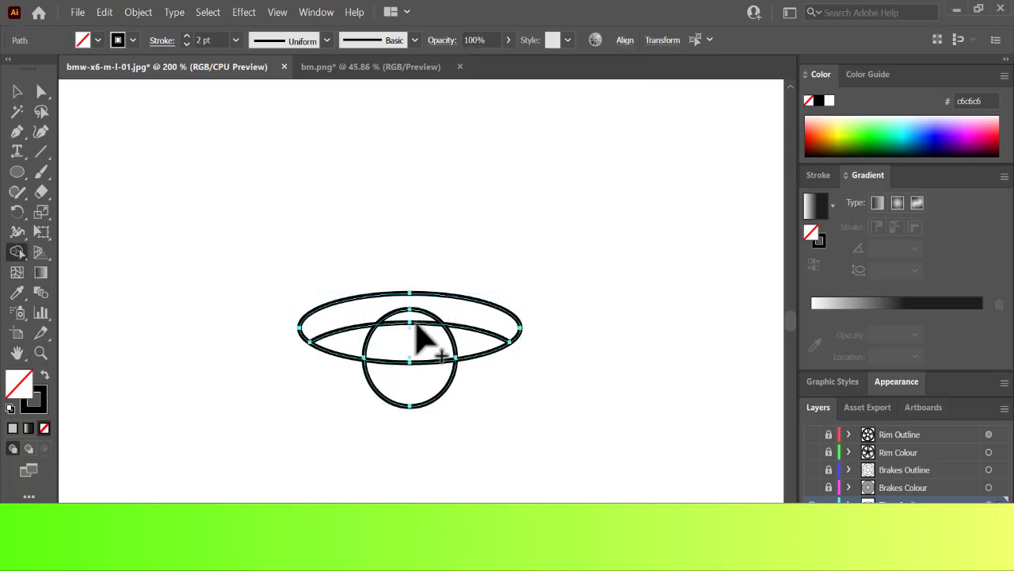
{"action": "left_click", "coordinate": [412, 322], "text": "alt"}
{"action": "left_click", "coordinate": [410, 407], "text": "alt"}
{"action": "left_click", "coordinate": [565, 303], "text": "ctrl"}
{"action": "key", "text": "l"}
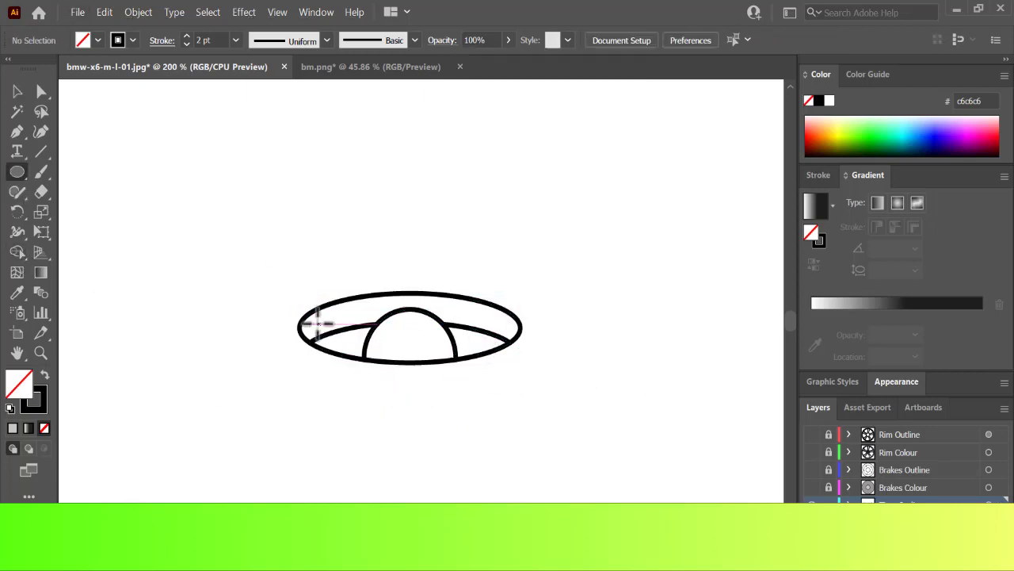
Add a small solid black dot near each end of the ellipse and stretch the line shapes slightly taller.
{"action": "mouse_move", "coordinate": [315, 321]}
{"action": "left_mouse_down"}
{"action": "mouse_move", "coordinate": [323, 331]}
{"action": "mouse_move", "coordinate": [319, 324]}
{"action": "mouse_move", "coordinate": [494, 335]}
{"action": "mouse_move", "coordinate": [504, 327]}
{"action": "left_mouse_up"}
{"action": "left_click", "coordinate": [44, 374]}
{"action": "left_click", "coordinate": [495, 378], "text": "ctrl"}
{"action": "key", "text": "v"}
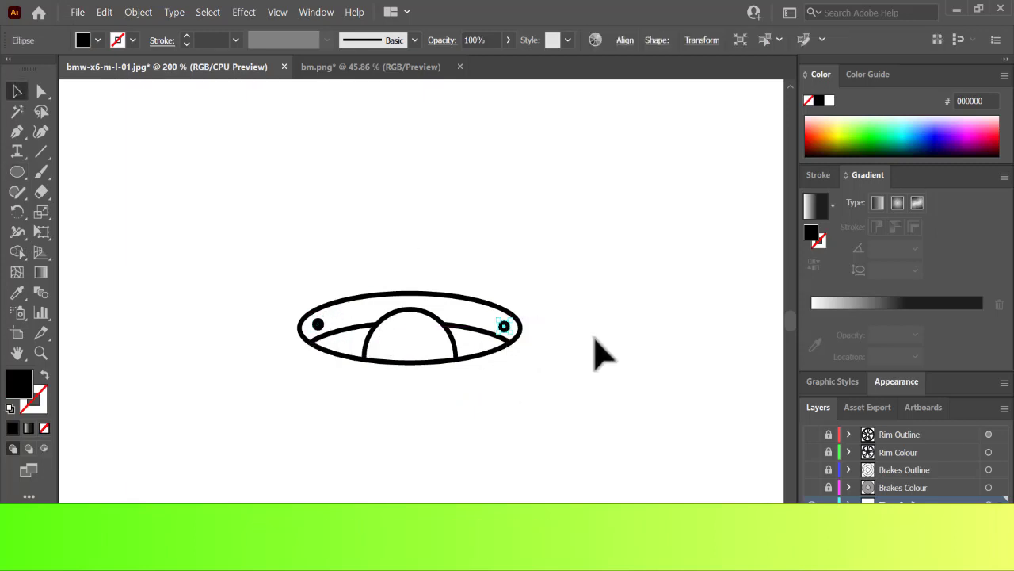
{"action": "left_click_drag", "start_coordinate": [361, 283], "coordinate": [460, 374]}
{"action": "left_click", "coordinate": [601, 305]}
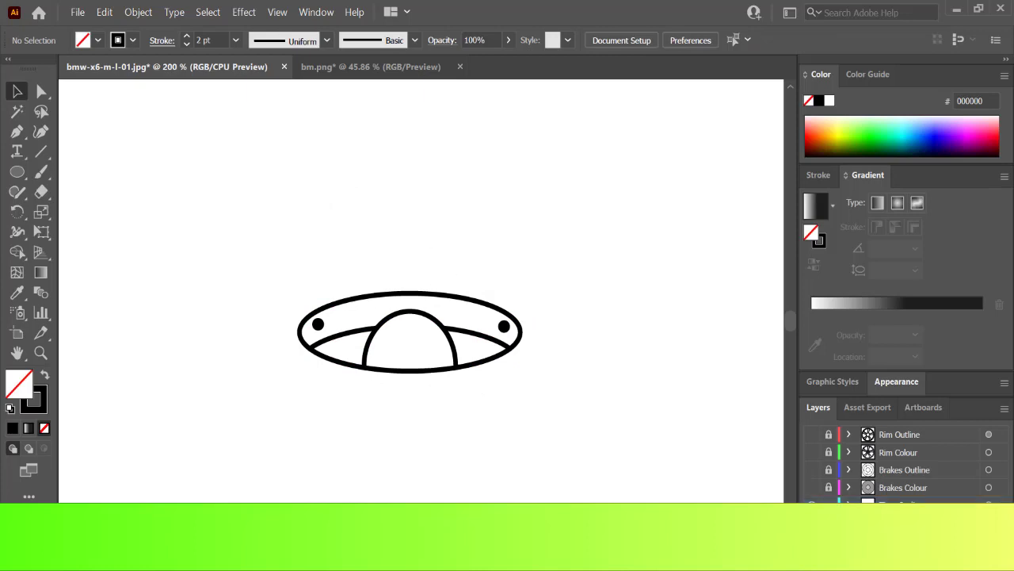
Copy the Tires Outline artwork onto the Tires Colour layer and delete the black dots from the copy.
{"action": "left_click", "coordinate": [988, 505]}
{"action": "left_click_drag", "start_coordinate": [1002, 504], "coordinate": [1002, 522]}
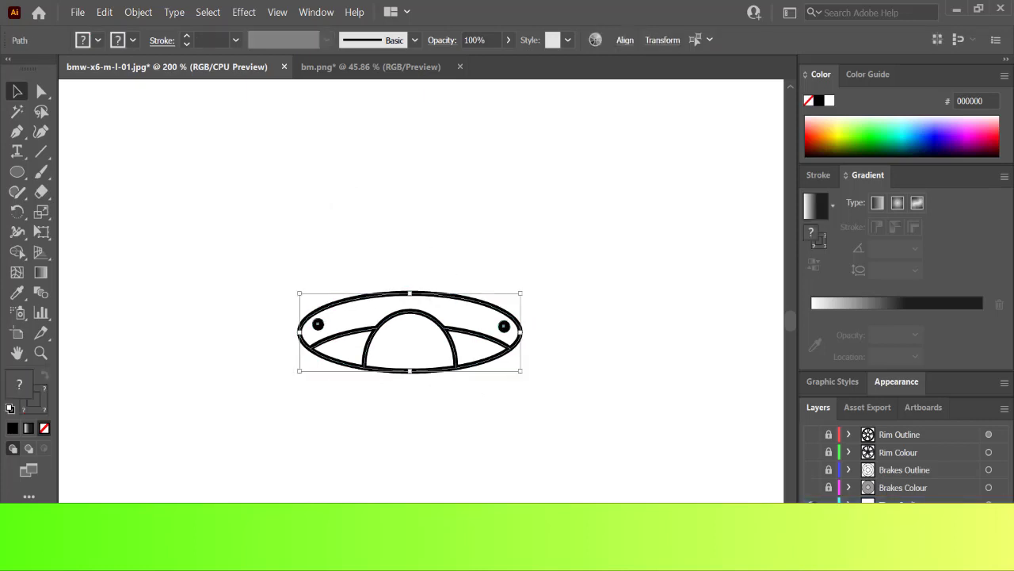
{"action": "left_click", "coordinate": [602, 349]}
{"action": "left_click", "coordinate": [499, 328]}
{"action": "key", "text": "Delete"}
{"action": "left_click_drag", "start_coordinate": [323, 269], "coordinate": [579, 412]}
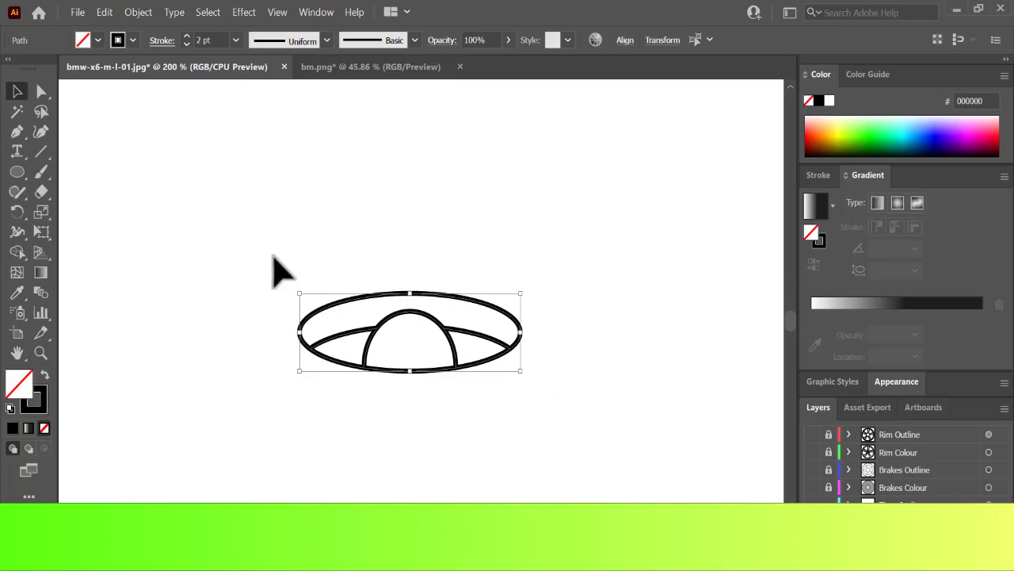
Convert the copied artwork's strokes to outlines and bring up the Pathfinder operations.
{"action": "left_click", "coordinate": [138, 12]}
{"action": "mouse_move", "coordinate": [317, 375]}
{"action": "left_click", "coordinate": [414, 414]}
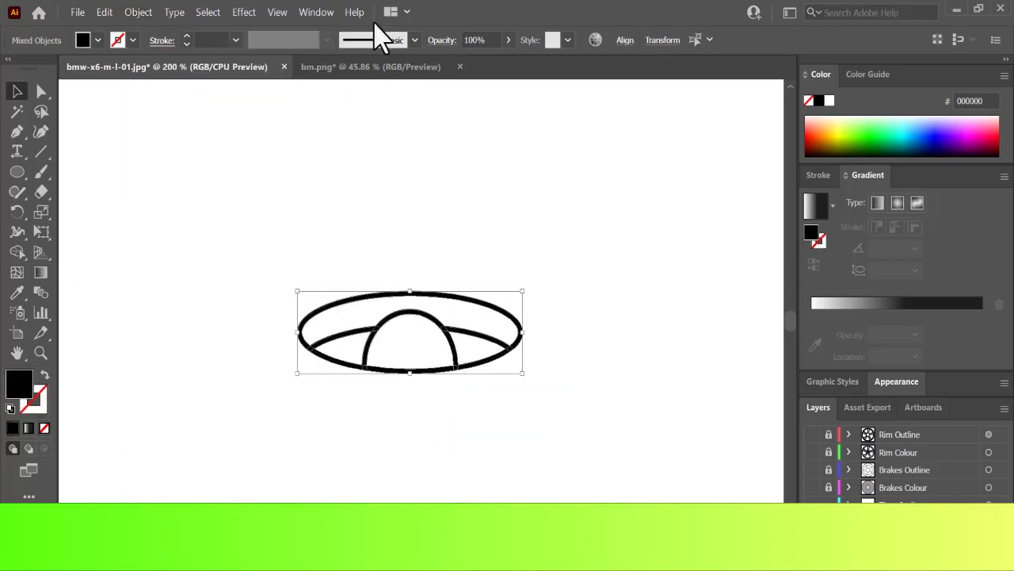
{"action": "left_click", "coordinate": [316, 12]}
{"action": "left_click", "coordinate": [515, 116]}
Unite the outlined strokes into one shape and release its compound path to get separate solid regions.
{"action": "right_click", "coordinate": [453, 296]}
{"action": "left_click", "coordinate": [508, 403]}
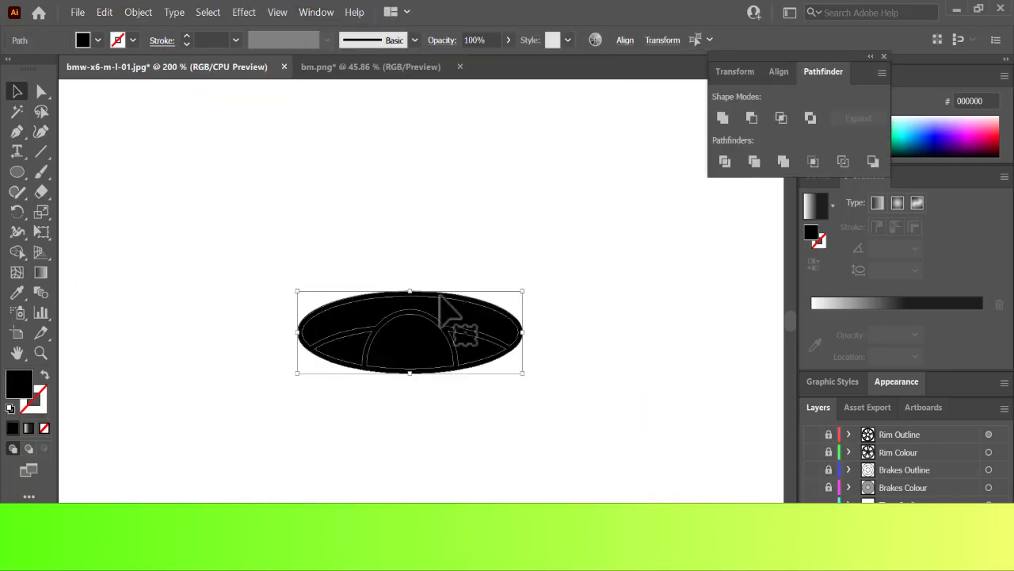
{"action": "left_click", "coordinate": [467, 255]}
{"action": "right_click", "coordinate": [452, 292]}
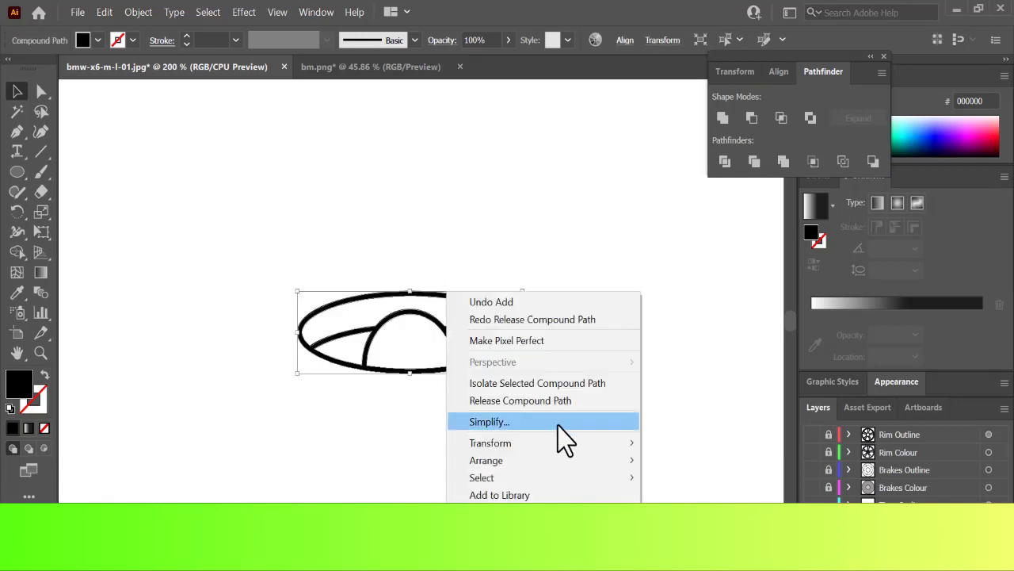
{"action": "left_click", "coordinate": [491, 400]}
Fill the upper band with #2200b7, the right segment dark purple, the left segment dark blue and the dome #0030ad.
{"action": "left_click", "coordinate": [963, 126]}
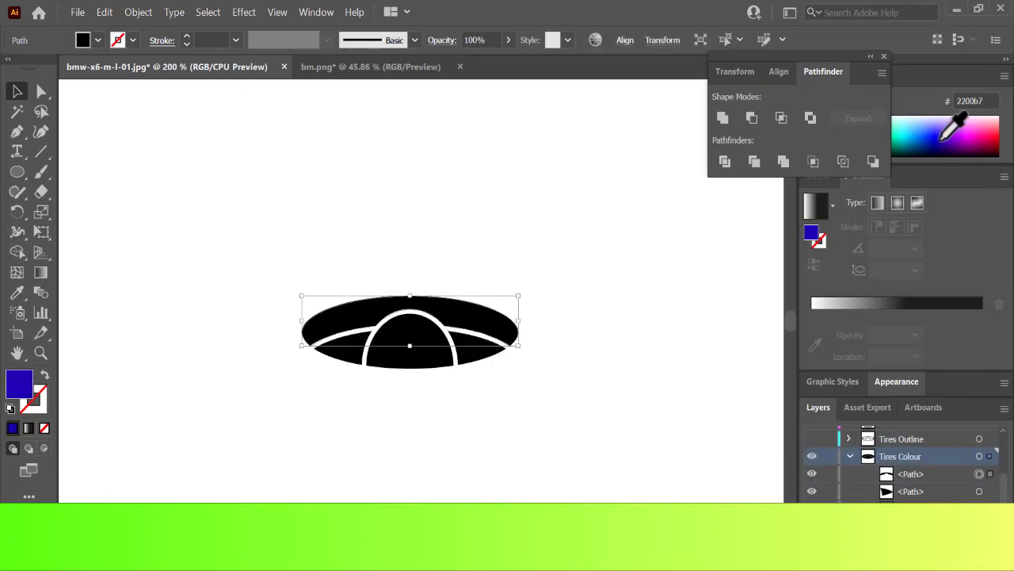
{"action": "left_click", "coordinate": [499, 345]}
{"action": "left_click", "coordinate": [948, 143]}
{"action": "left_click", "coordinate": [344, 348]}
{"action": "left_click", "coordinate": [939, 146]}
{"action": "left_click", "coordinate": [410, 343]}
{"action": "left_click", "coordinate": [925, 141]}
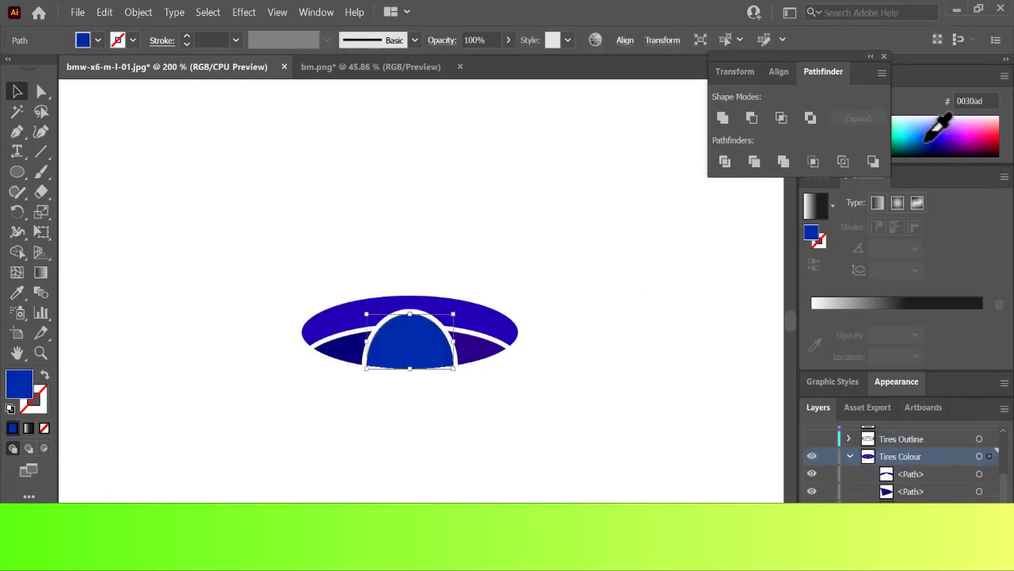
Show the Tires Outline layer and split a thin crescent off the dome's upper edge with an offset copy and Shape Builder.
{"action": "left_click", "coordinate": [812, 438]}
{"action": "left_click_drag", "start_coordinate": [416, 341], "coordinate": [383, 343]}
{"action": "left_click", "coordinate": [17, 253]}
{"action": "left_click", "coordinate": [689, 262], "text": "ctrl"}
{"action": "left_click", "coordinate": [17, 92]}
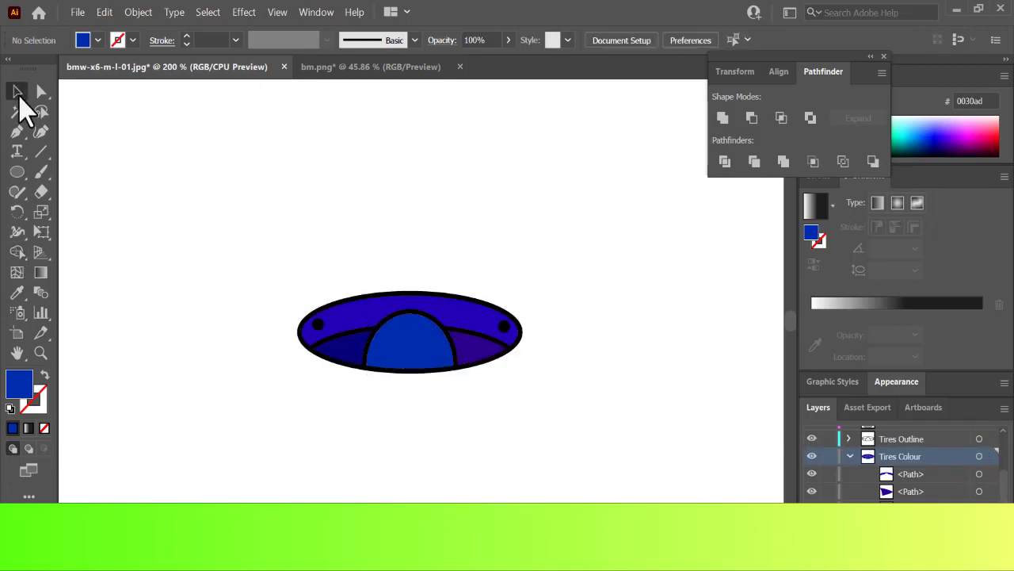
Fill the crescent along the dome's upper edge with blue #3f6cba.
{"action": "left_click", "coordinate": [408, 317]}
{"action": "double_click", "coordinate": [19, 383]}
{"action": "left_click", "coordinate": [590, 209]}
{"action": "left_click", "coordinate": [866, 196]}
{"action": "double_click", "coordinate": [19, 374]}
{"action": "left_click", "coordinate": [625, 247]}
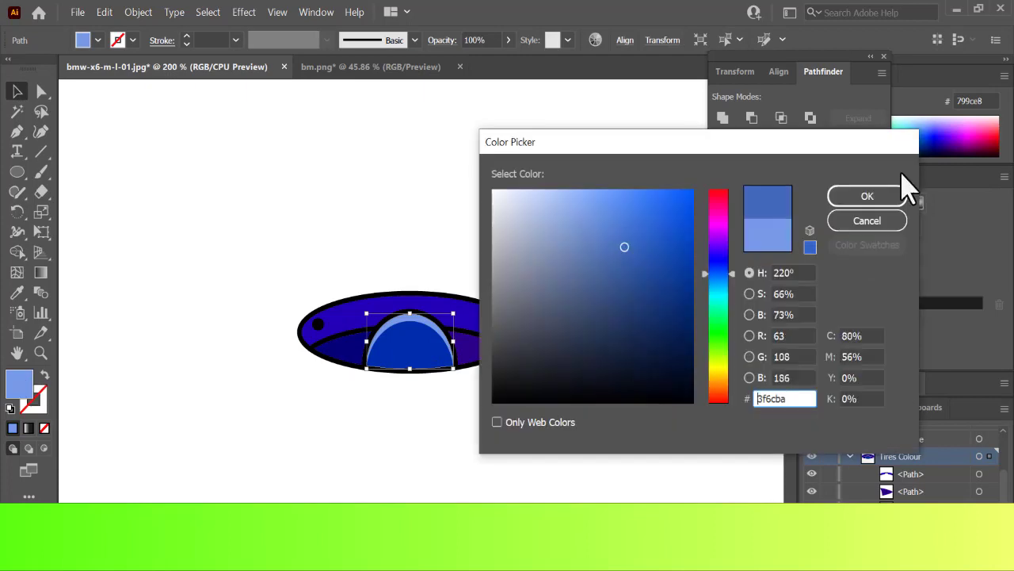
{"action": "left_click", "coordinate": [872, 194]}
Offset a copy of the upper band slightly downward and use Shape Builder on both to form a strip along its upper edge.
{"action": "left_click", "coordinate": [451, 317]}
{"action": "left_click_drag", "start_coordinate": [450, 317], "coordinate": [451, 323], "text": "alt"}
{"action": "left_click", "coordinate": [474, 305], "text": "shift"}
{"action": "left_click", "coordinate": [18, 254]}
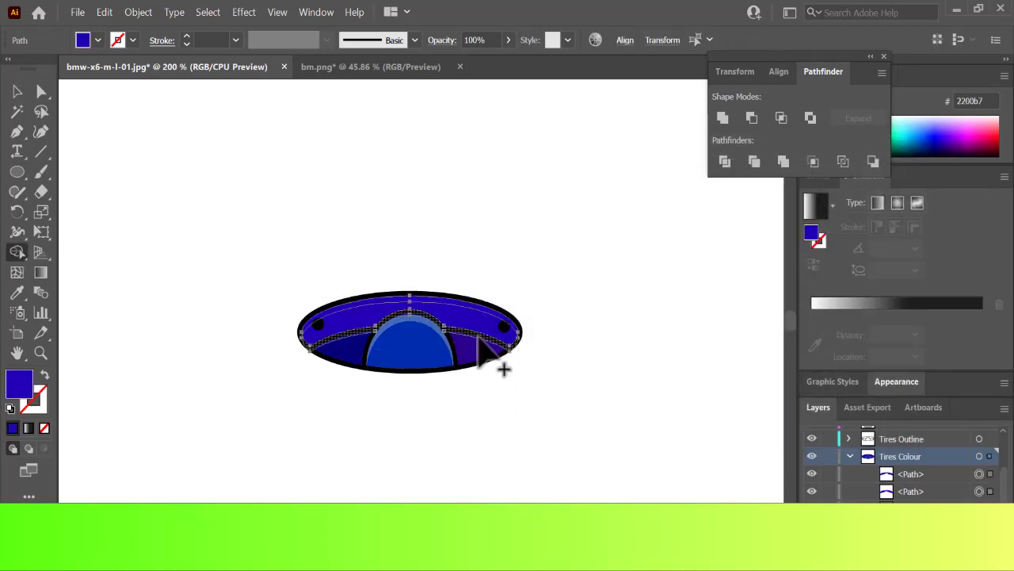
{"action": "left_click", "coordinate": [478, 340]}
{"action": "left_click", "coordinate": [321, 176], "text": "ctrl"}
{"action": "left_click", "coordinate": [18, 93]}
{"action": "key", "text": "ctrl+z"}
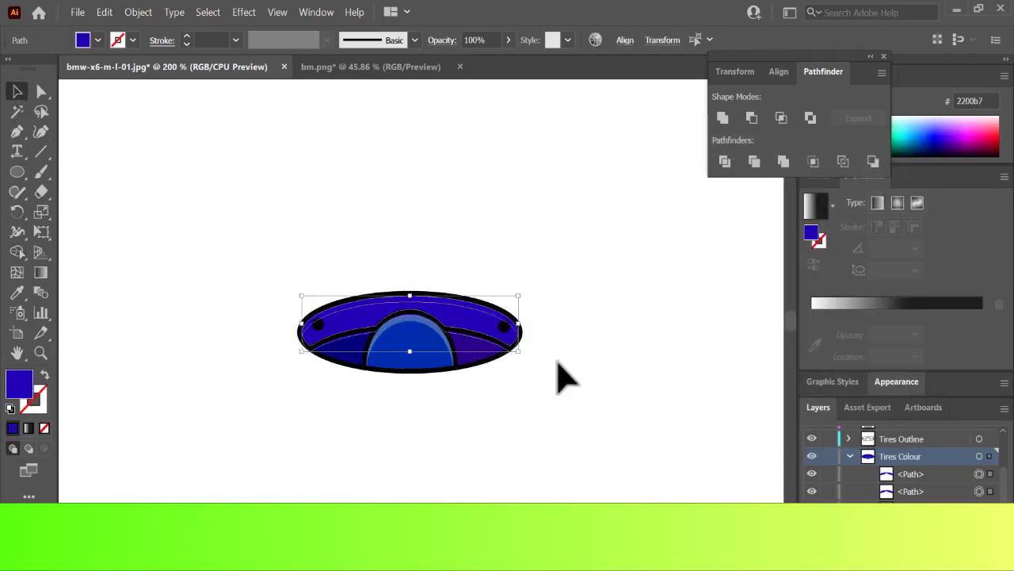
{"action": "key", "text": "ctrl+shift+a"}
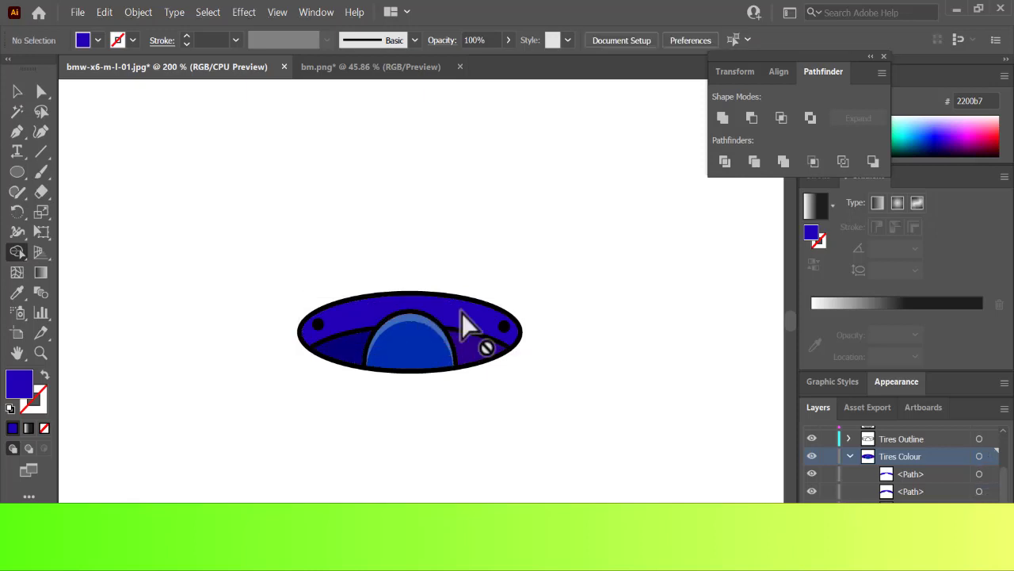
Separate the strip along the upper band's upper edge and fill it with the dome crescent's blue #3f6cba.
{"action": "left_click", "coordinate": [461, 303]}
{"action": "left_click", "coordinate": [16, 292]}
{"action": "left_click", "coordinate": [414, 318]}
{"action": "key", "text": "ctrl+shift+a"}
Offset a copy of the upper band slightly upward and use Shape Builder on both to split a strip off its lower edge.
{"action": "left_click", "coordinate": [17, 91]}
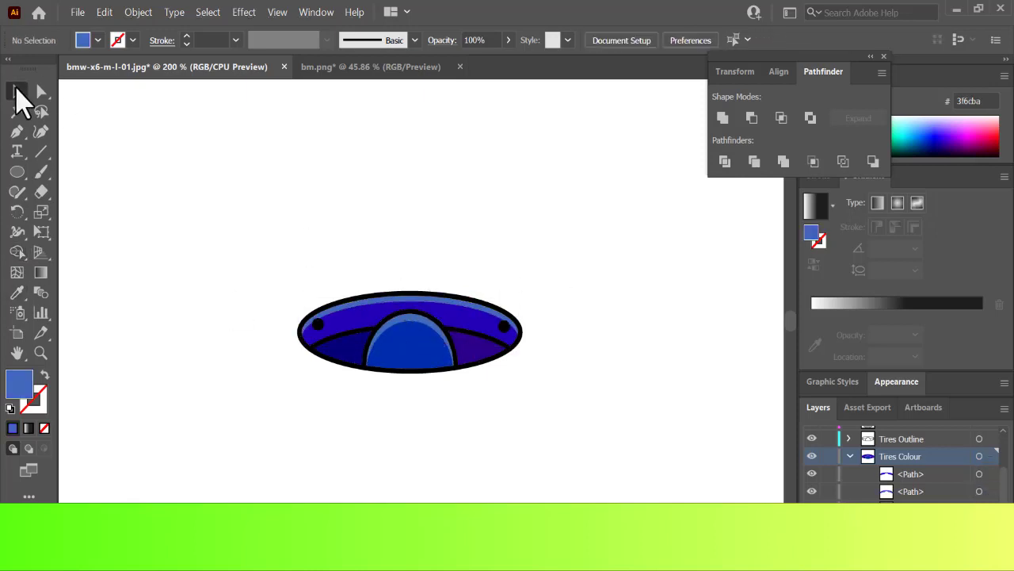
{"action": "left_click_drag", "start_coordinate": [455, 325], "coordinate": [456, 318], "text": "alt"}
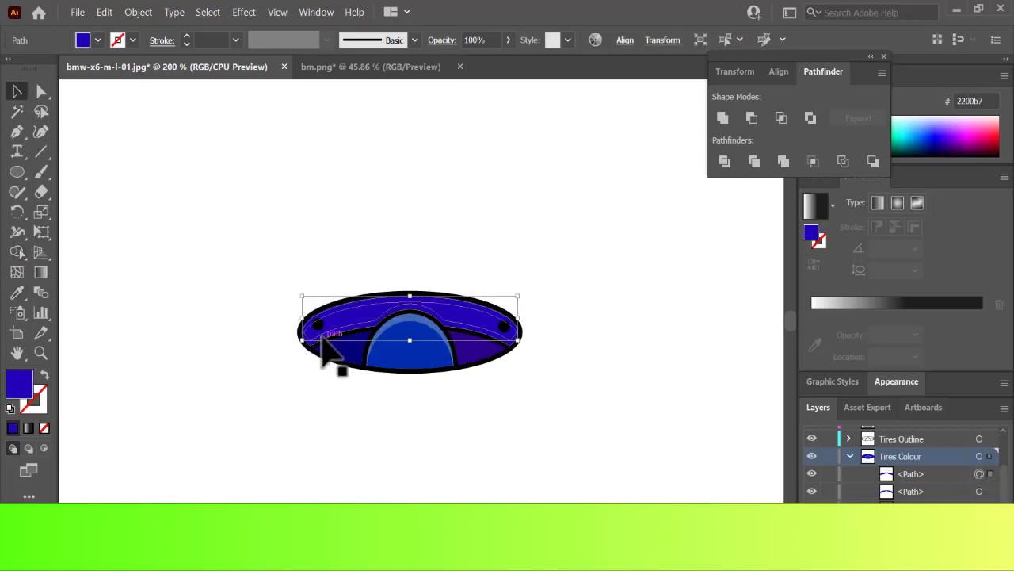
{"action": "key", "text": "ctrl+z"}
{"action": "left_click", "coordinate": [512, 233]}
{"action": "left_click", "coordinate": [358, 314]}
{"action": "left_click_drag", "start_coordinate": [357, 313], "coordinate": [355, 302]}
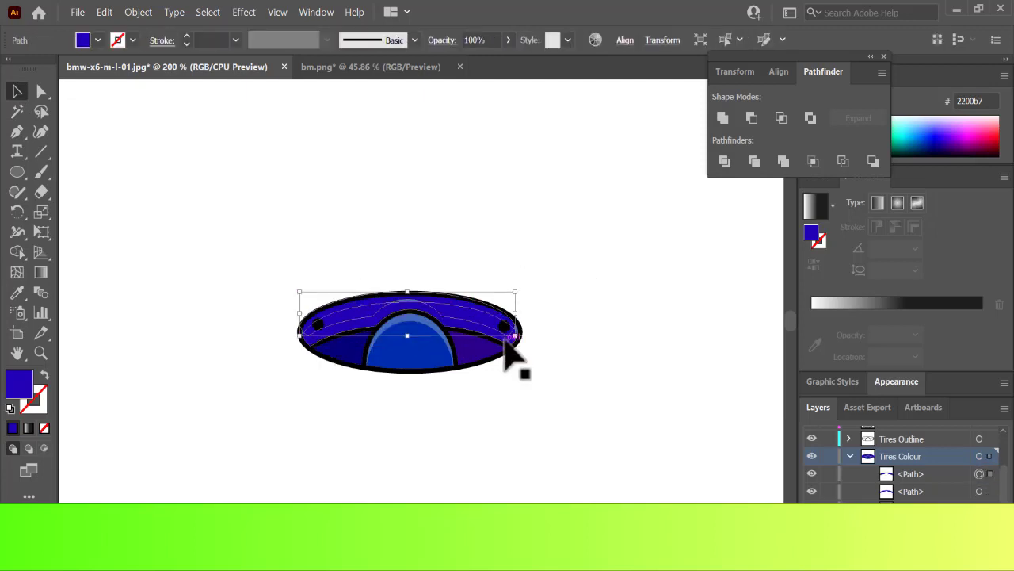
{"action": "key", "text": "shift+m"}
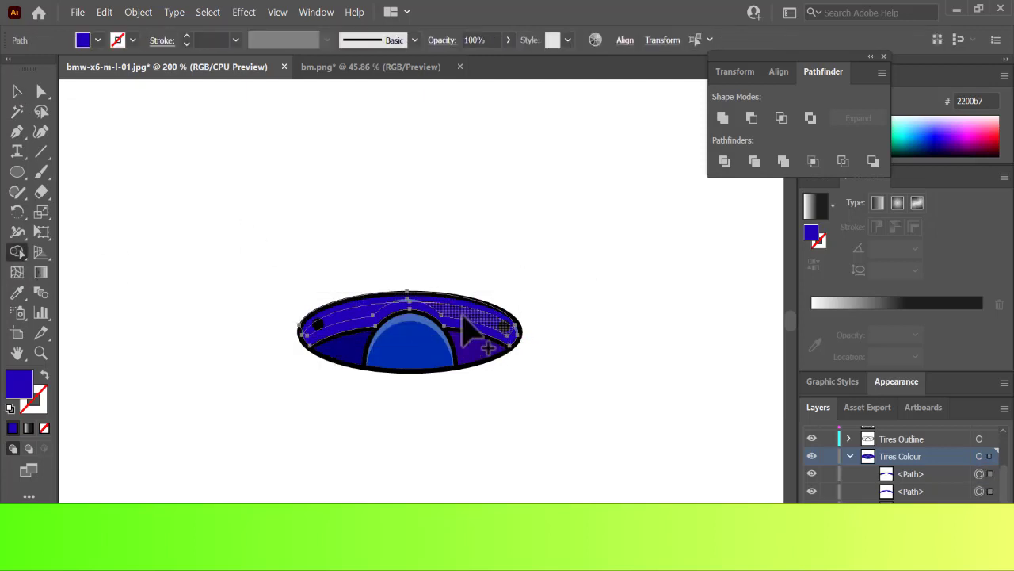
{"action": "left_click", "coordinate": [599, 301], "text": "ctrl"}
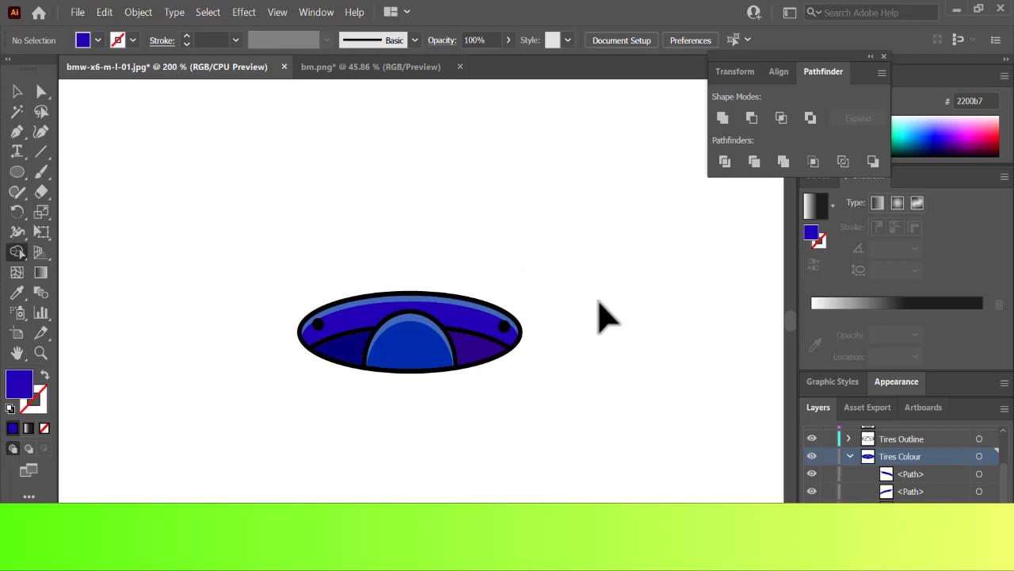
Delete the leftover offset pieces and move the band's lower-edge strip clear above the caliper.
{"action": "left_click", "coordinate": [356, 325]}
{"action": "key", "text": "Delete"}
{"action": "left_click", "coordinate": [464, 310]}
{"action": "key", "text": "Delete"}
{"action": "left_click", "coordinate": [339, 317]}
{"action": "left_click_drag", "start_coordinate": [468, 315], "coordinate": [480, 205]}
{"action": "mouse_move", "coordinate": [479, 205]}
{"action": "left_mouse_down"}
{"action": "mouse_move", "coordinate": [480, 216]}
{"action": "mouse_move", "coordinate": [481, 198]}
{"action": "left_mouse_up"}
{"action": "mouse_move", "coordinate": [469, 160]}
{"action": "left_mouse_down"}
{"action": "mouse_move", "coordinate": [356, 230]}
{"action": "mouse_move", "coordinate": [369, 187]}
{"action": "left_mouse_up"}
Fill the separated lower-edge strip with near-black #050505.
{"action": "left_click", "coordinate": [17, 252]}
{"action": "double_click", "coordinate": [19, 384]}
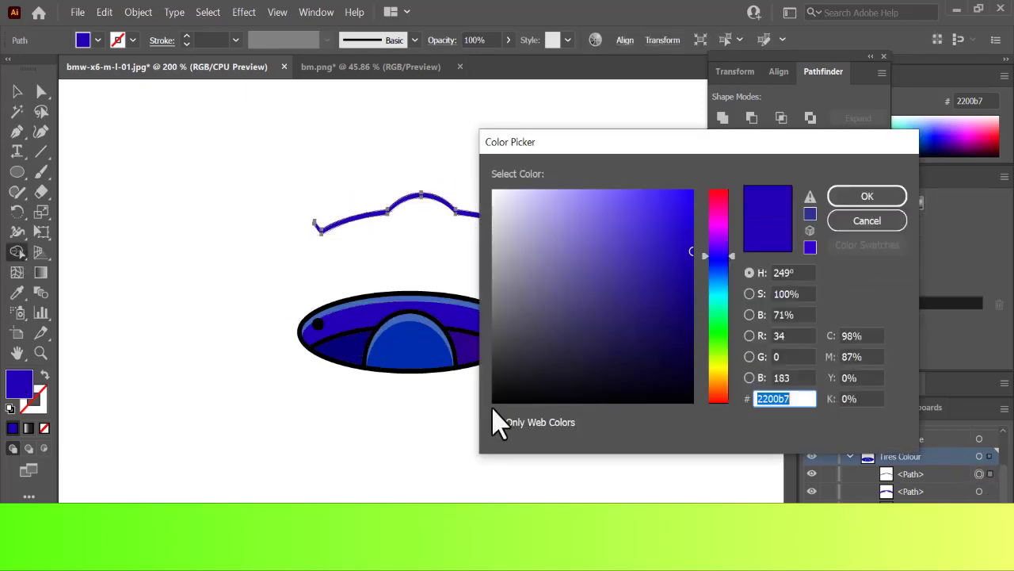
{"action": "left_click", "coordinate": [493, 402]}
{"action": "left_click", "coordinate": [867, 196]}
{"action": "left_click", "coordinate": [17, 91]}
{"action": "double_click", "coordinate": [22, 384]}
{"action": "left_click", "coordinate": [493, 399]}
{"action": "left_click", "coordinate": [867, 196]}
Move the dark strip back onto the upper band's lower edge and set its opacity to 31%.
{"action": "left_click_drag", "start_coordinate": [480, 216], "coordinate": [468, 323]}
{"action": "left_click", "coordinate": [509, 41]}
{"action": "left_click", "coordinate": [465, 60]}
Cut a thin strip from offset dome copies, give it the 31% black shadow style and place it along the dome's lower edge.
{"action": "left_click", "coordinate": [671, 248]}
{"action": "left_click_drag", "start_coordinate": [424, 411], "coordinate": [424, 411]}
{"action": "left_click_drag", "start_coordinate": [424, 411], "coordinate": [424, 405]}
{"action": "mouse_move", "coordinate": [351, 380]}
{"action": "left_mouse_down"}
{"action": "mouse_move", "coordinate": [464, 402]}
{"action": "mouse_move", "coordinate": [400, 367]}
{"action": "left_mouse_up"}
{"action": "left_click", "coordinate": [17, 252]}
{"action": "left_click", "coordinate": [16, 92]}
{"action": "left_click", "coordinate": [16, 293]}
{"action": "left_click", "coordinate": [394, 312]}
{"action": "left_click", "coordinate": [20, 93]}
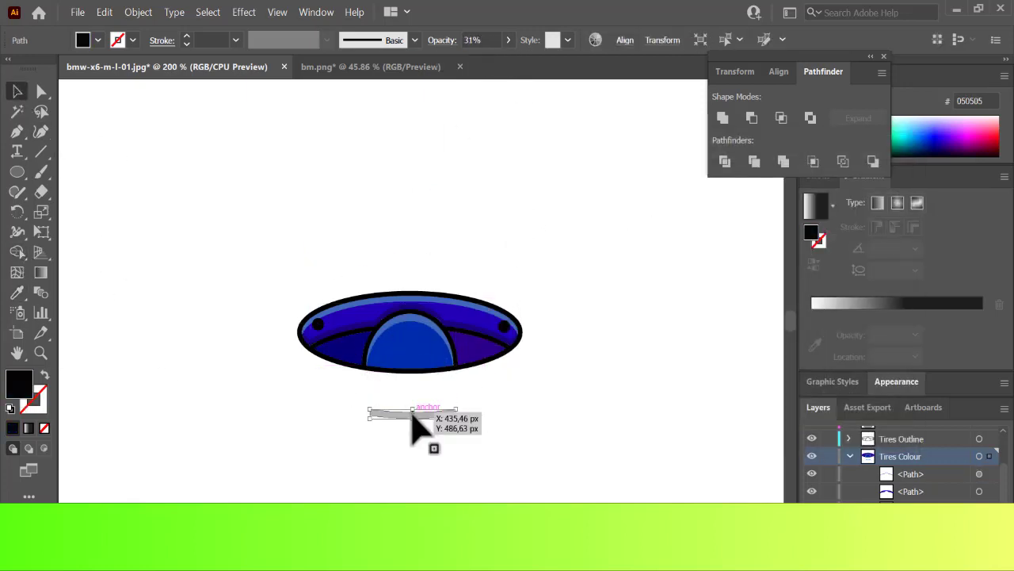
{"action": "left_click_drag", "start_coordinate": [421, 415], "coordinate": [424, 368]}
Cut a thin strip from copies of the right purple segment and give it the same 31% black shadow style.
{"action": "left_click", "coordinate": [475, 350]}
{"action": "left_click_drag", "start_coordinate": [467, 342], "coordinate": [516, 396]}
{"action": "left_click_drag", "start_coordinate": [584, 353], "coordinate": [487, 360]}
{"action": "left_click", "coordinate": [20, 252]}
{"action": "left_click", "coordinate": [491, 408], "text": "alt"}
{"action": "left_click", "coordinate": [17, 292]}
{"action": "left_click", "coordinate": [637, 378]}
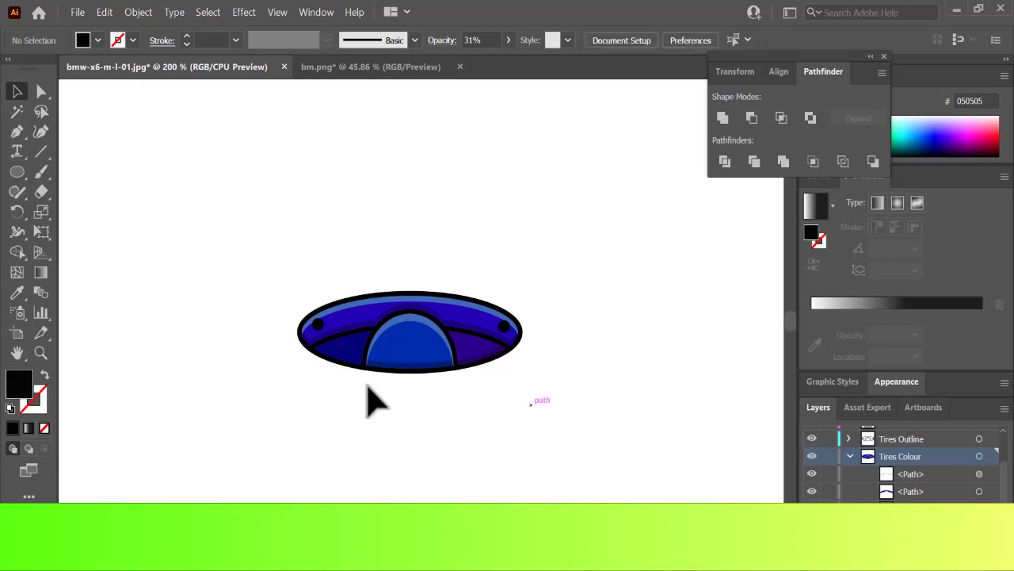
Select the caliper artwork, show the rim and brake layers, and move both Tires layers directly below Rim Colour.
{"action": "left_click_drag", "start_coordinate": [257, 279], "coordinate": [556, 393]}
{"action": "scroll", "coordinate": [849, 459], "scroll_direction": "up", "scroll_amount": 3}
{"action": "left_click_drag", "start_coordinate": [811, 488], "coordinate": [811, 434]}
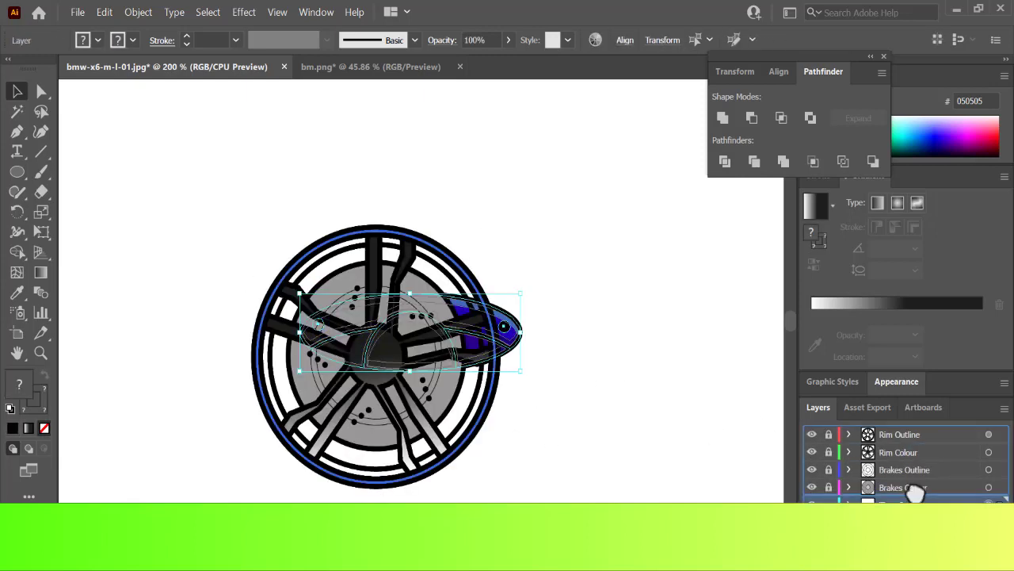
{"action": "left_click_drag", "start_coordinate": [915, 492], "coordinate": [902, 478]}
Rotate the caliper's outline and colour together to a nearly upright position and move them over the brake disc's right half.
{"action": "left_click_drag", "start_coordinate": [521, 284], "coordinate": [493, 412]}
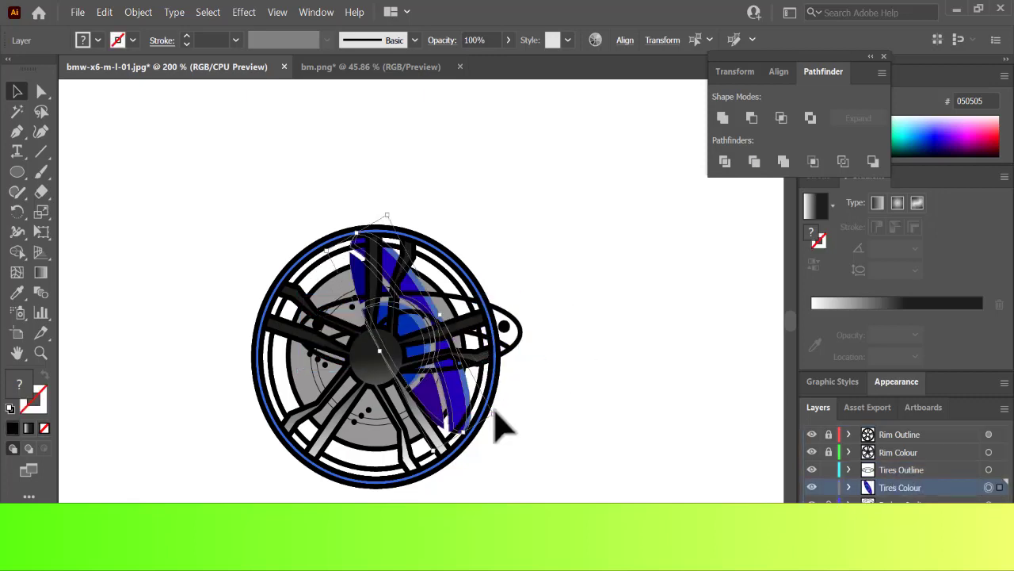
{"action": "key", "text": "ctrl+z"}
{"action": "key", "text": "ctrl+a"}
{"action": "left_click_drag", "start_coordinate": [529, 322], "coordinate": [461, 453]}
{"action": "left_click_drag", "start_coordinate": [416, 215], "coordinate": [416, 299]}
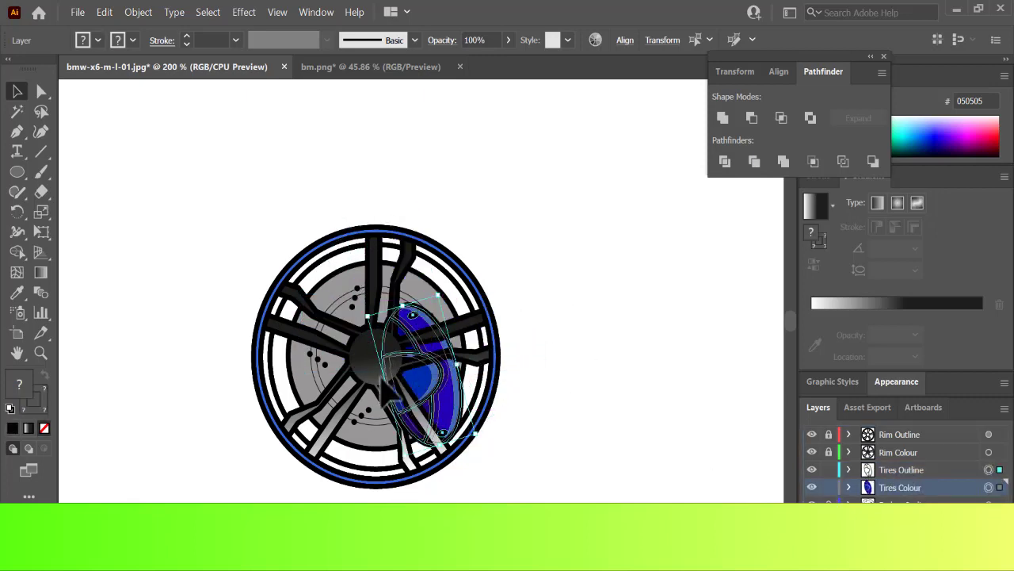
Move the caliper to the brake disc's right edge, scale it down and adjust its tilt to match the reference photo.
{"action": "left_click_drag", "start_coordinate": [393, 377], "coordinate": [453, 386]}
{"action": "left_click_drag", "start_coordinate": [421, 346], "coordinate": [425, 354]}
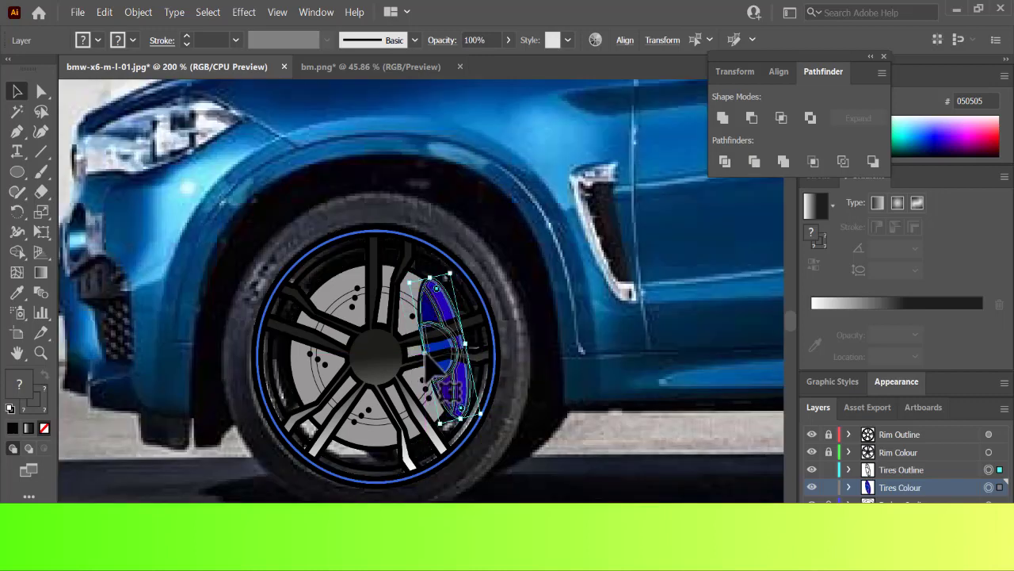
{"action": "left_click_drag", "start_coordinate": [482, 413], "coordinate": [470, 404]}
{"action": "left_click_drag", "start_coordinate": [442, 268], "coordinate": [451, 271]}
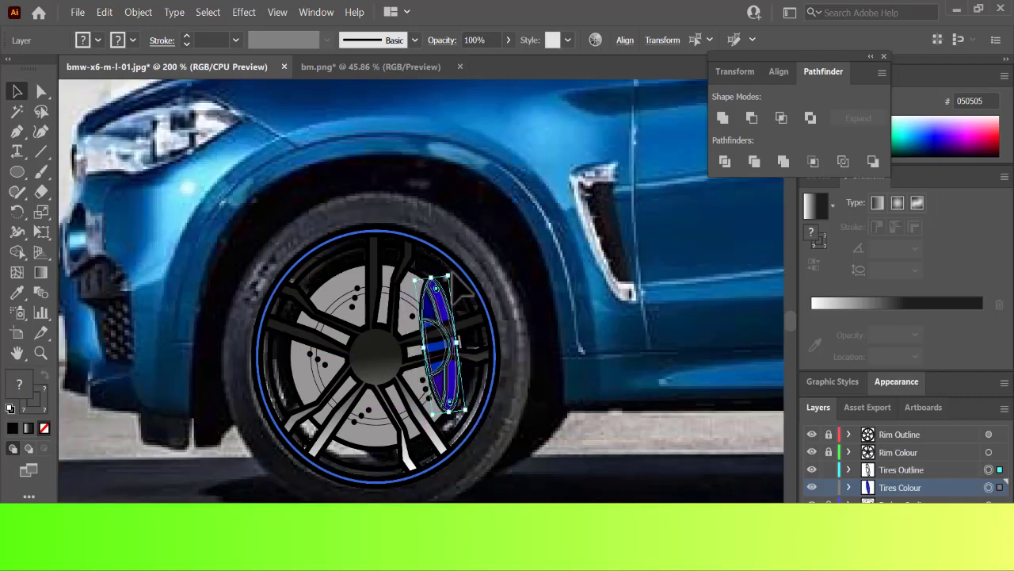
Select the contents of both Tires layers and widen the caliper slightly toward the rim.
{"action": "left_click", "coordinate": [634, 477]}
{"action": "left_click", "coordinate": [989, 469]}
{"action": "left_click", "coordinate": [989, 487], "text": "shift"}
{"action": "left_click_drag", "start_coordinate": [456, 343], "coordinate": [462, 342]}
{"action": "left_click", "coordinate": [623, 479]}
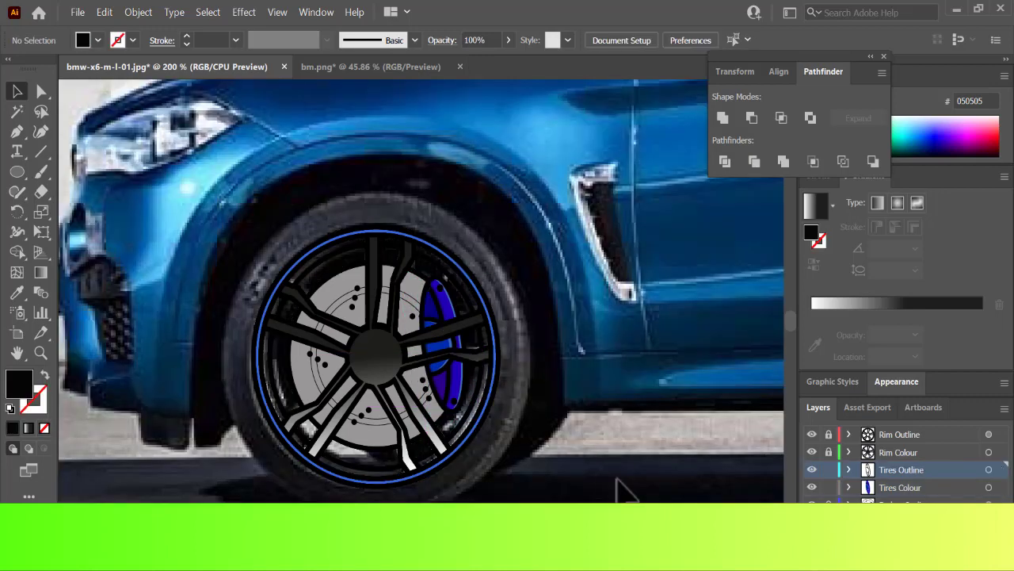
Nest the Tires Outline and Tires Colour layers inside the Brakes Outline and Brakes Colour layers.
{"action": "key", "text": "ctrl+minus"}
{"action": "key", "text": "ctrl+minus"}
{"action": "key", "text": "ctrl+minus"}
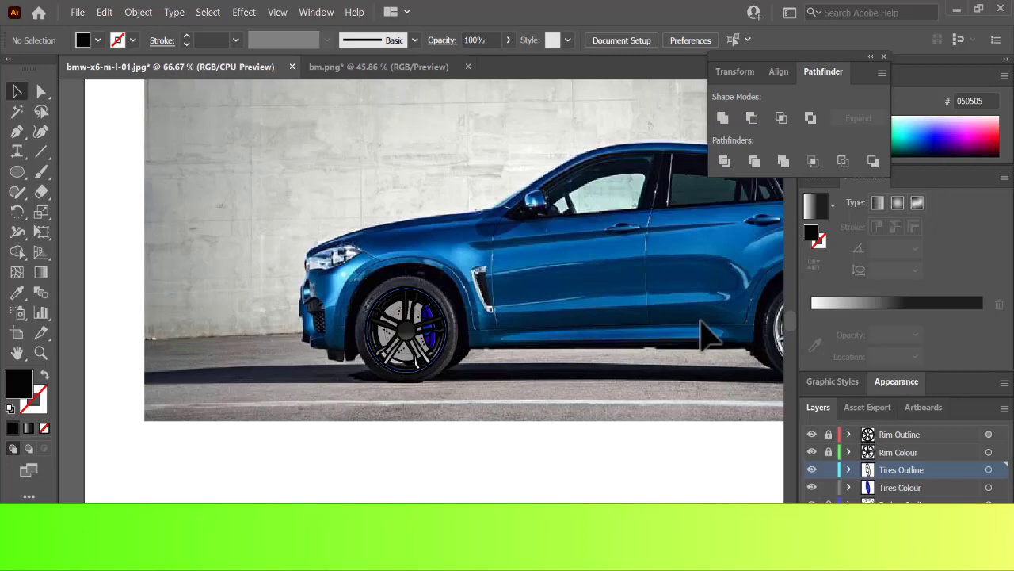
{"action": "left_click_drag", "start_coordinate": [906, 487], "coordinate": [904, 469]}
{"action": "left_click", "coordinate": [849, 469]}
{"action": "left_click_drag", "start_coordinate": [977, 469], "coordinate": [951, 487]}
{"action": "left_click", "coordinate": [849, 469]}
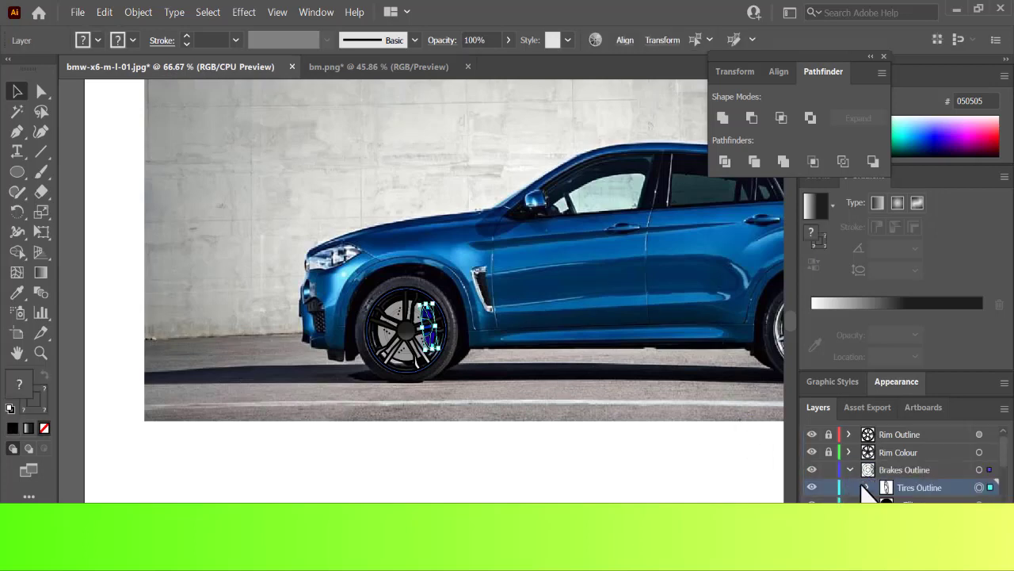
Lock the brakes layers, name a new layer Tires Outline and hide the rim and brakes layers.
{"action": "left_click", "coordinate": [828, 486]}
{"action": "key", "text": "t"}
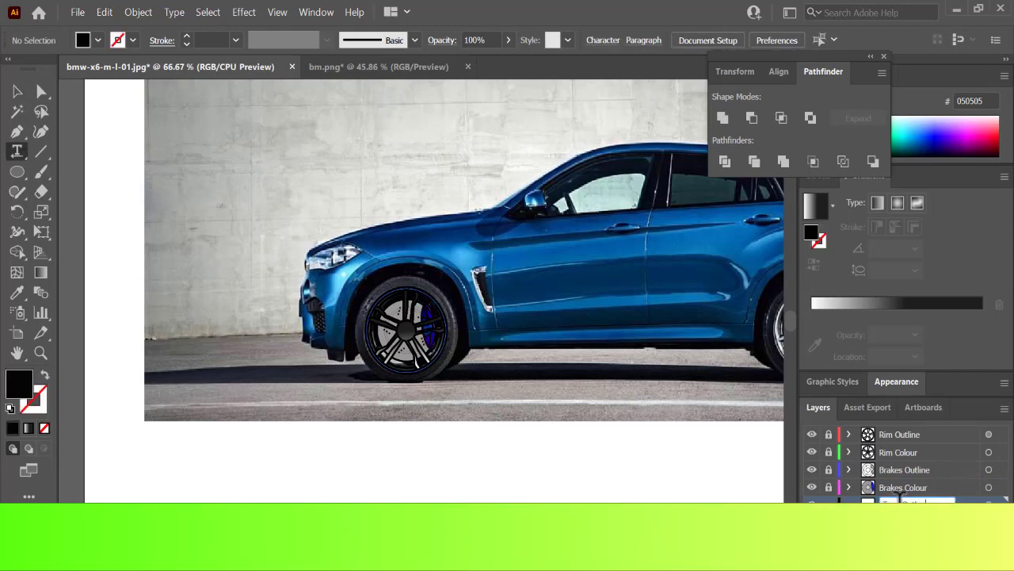
{"action": "left_click_drag", "start_coordinate": [812, 435], "coordinate": [811, 487]}
Prepare the Ellipse tool with no fill and a black 2 pt stroke.
{"action": "key", "text": "l"}
{"action": "left_click", "coordinate": [10, 408]}
{"action": "left_click", "coordinate": [44, 428]}
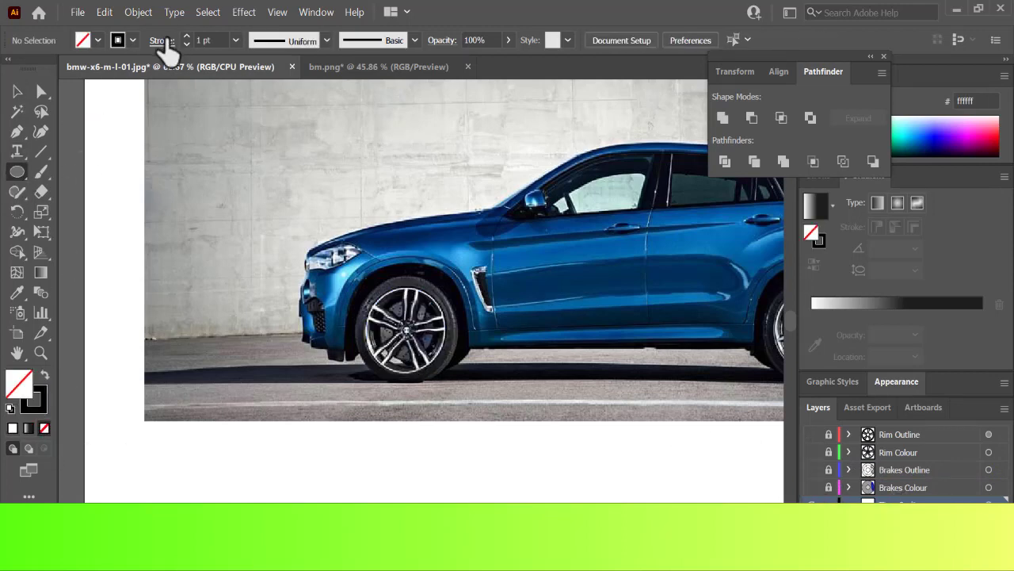
{"action": "left_click", "coordinate": [162, 41]}
{"action": "left_click", "coordinate": [114, 60]}
{"action": "left_click", "coordinate": [123, 154]}
Draw an ellipse from the wheel's centre and resize it to fit the front tire's outer edge.
{"action": "left_click", "coordinate": [404, 334]}
{"action": "key", "text": "ctrl+equal"}
{"action": "key", "text": "ctrl+equal"}
{"action": "key", "text": "ctrl+equal"}
{"action": "key", "text": "ctrl+equal"}
{"action": "left_click_drag", "start_coordinate": [357, 368], "coordinate": [590, 136]}
{"action": "key", "text": "ctrl+minus"}
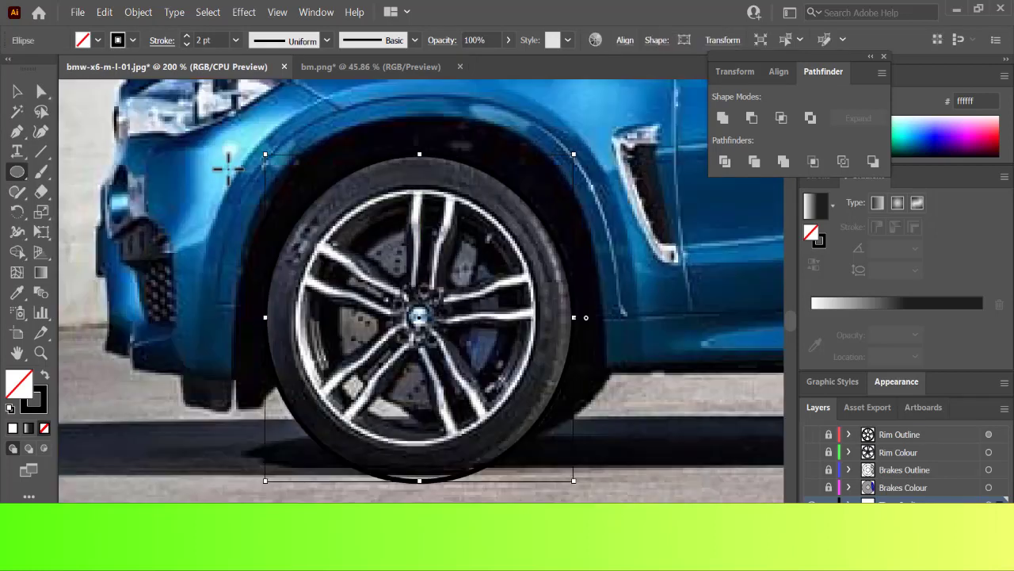
{"action": "left_click_drag", "start_coordinate": [574, 480], "coordinate": [569, 477]}
Draw a short curved tread mark with the Pen tool inward from the tire outline's upper-left edge.
{"action": "key", "text": "p"}
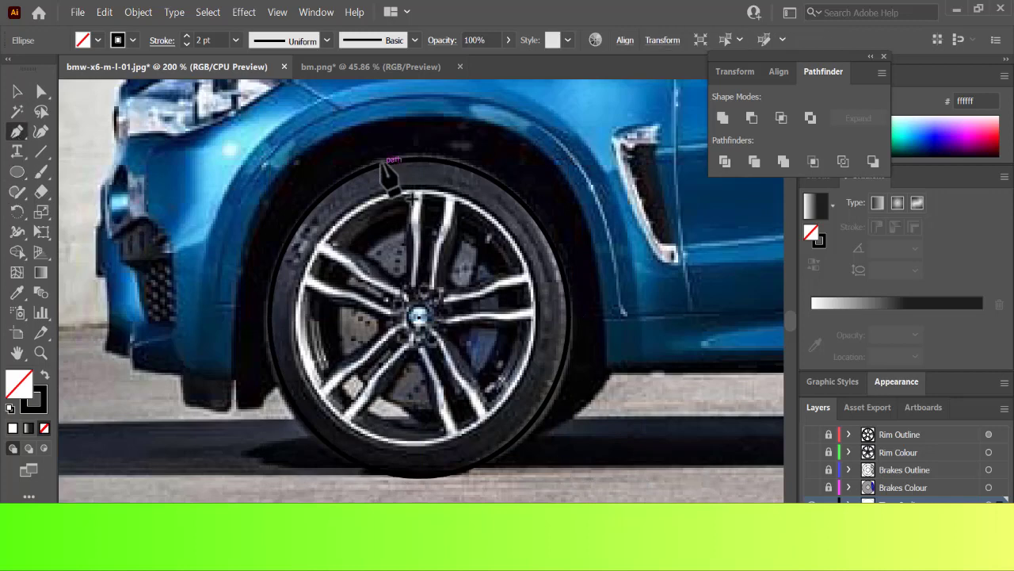
{"action": "left_click", "coordinate": [383, 164]}
{"action": "key", "text": "ctrl+z"}
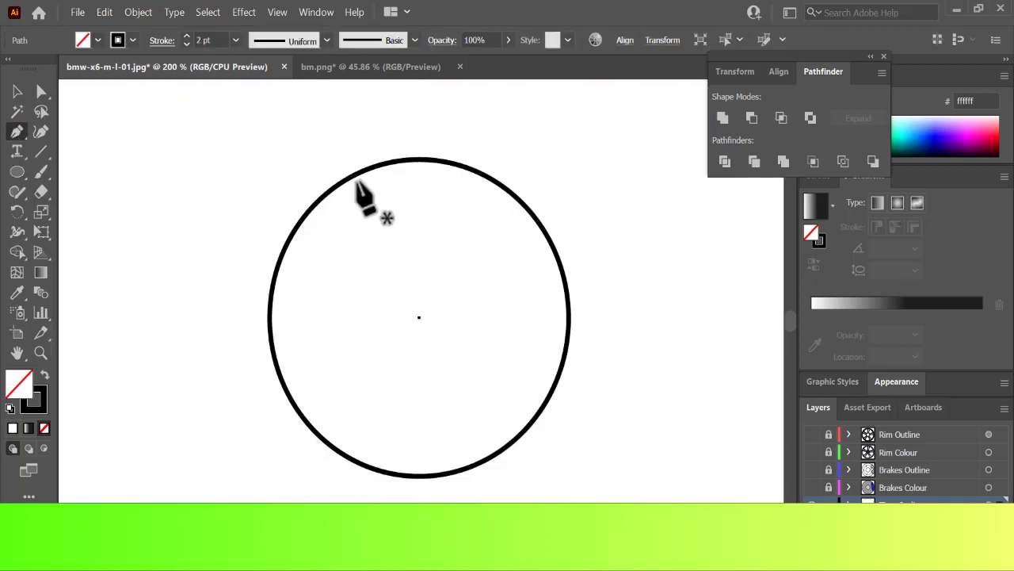
{"action": "left_click", "coordinate": [383, 164]}
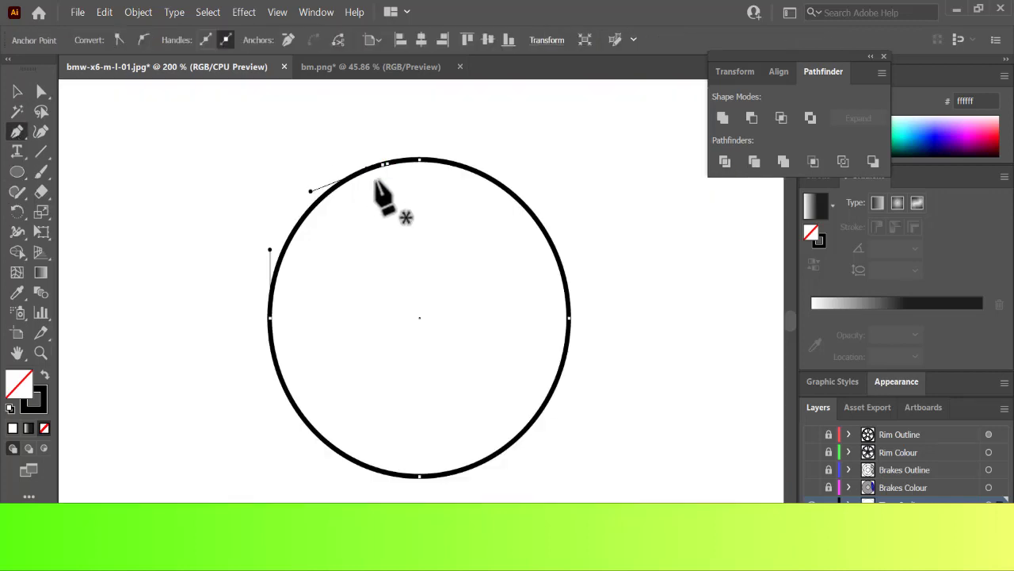
{"action": "key", "text": "ctrl+z"}
{"action": "key", "text": "ctrl+shift+a"}
{"action": "left_click", "coordinate": [362, 173]}
{"action": "left_click_drag", "start_coordinate": [367, 178], "coordinate": [373, 179]}
{"action": "left_click", "coordinate": [179, 111], "text": "ctrl"}
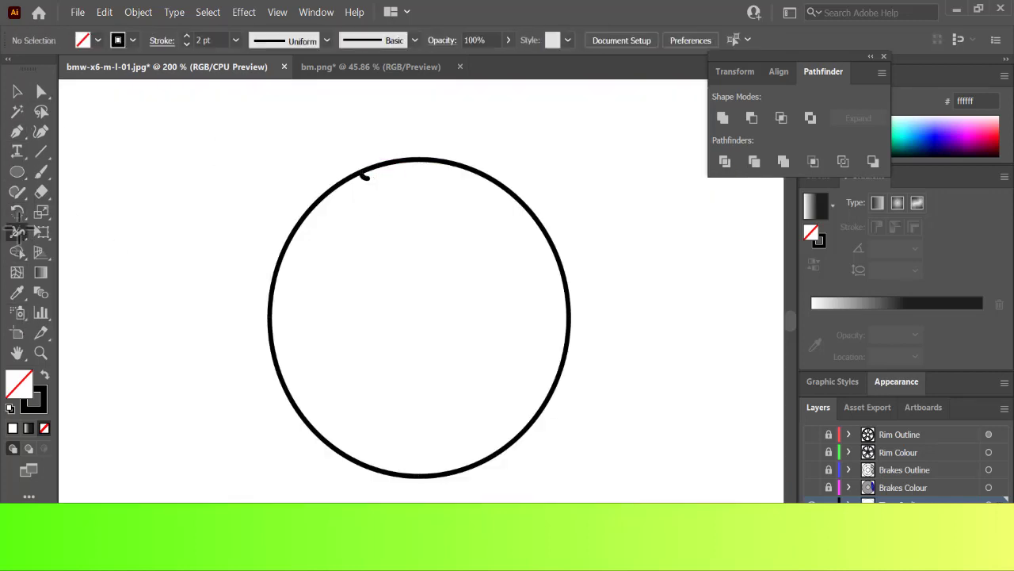
Taper the tread mark's stroke to a pointed width profile and position it against the tire outline.
{"action": "key", "text": "ctrl+plus"}
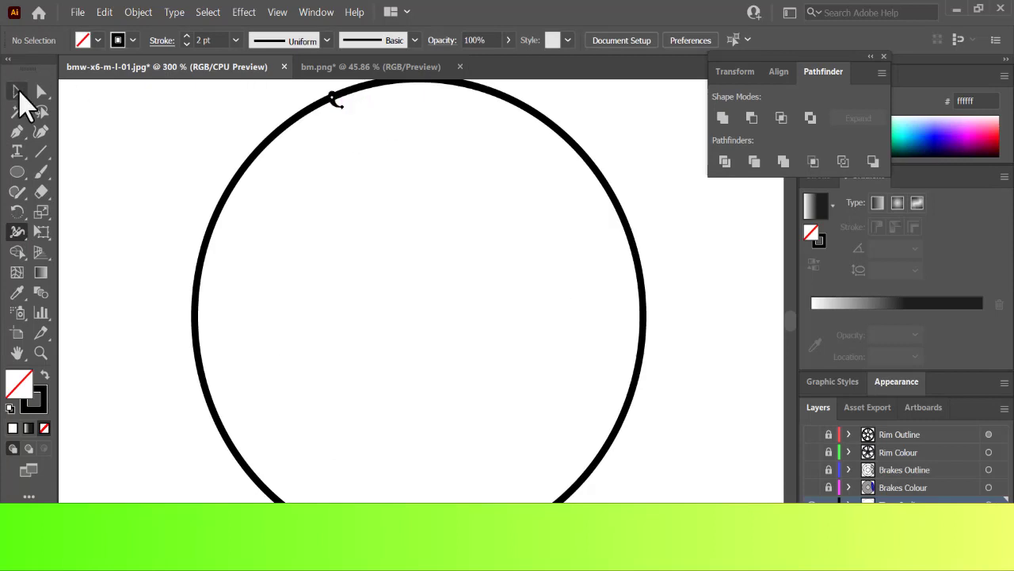
{"action": "left_click", "coordinate": [19, 91]}
{"action": "left_click", "coordinate": [337, 101]}
{"action": "left_click", "coordinate": [420, 205]}
{"action": "left_click", "coordinate": [341, 104]}
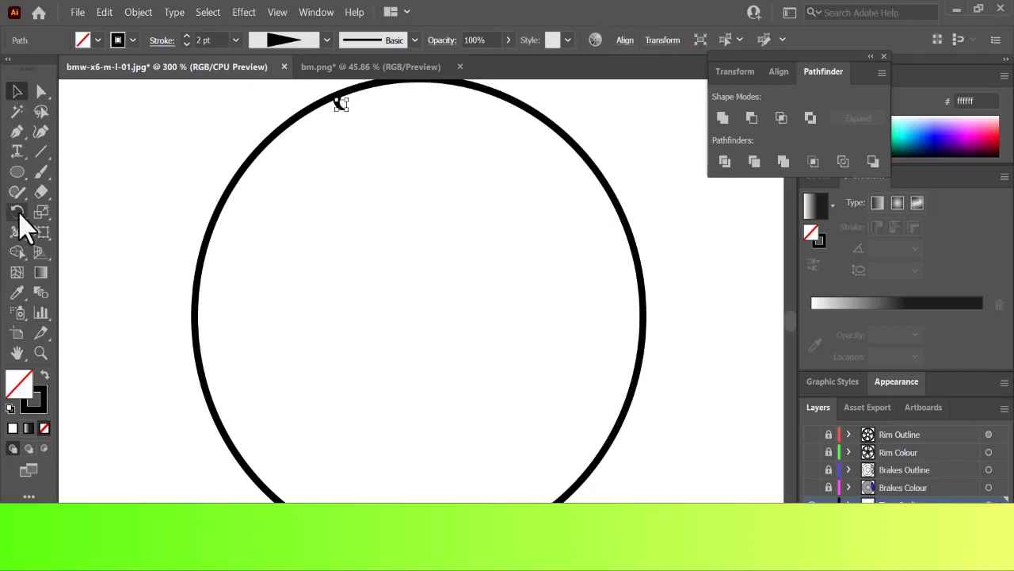
{"action": "left_click", "coordinate": [14, 89]}
{"action": "left_click", "coordinate": [321, 118]}
{"action": "left_click", "coordinate": [339, 101]}
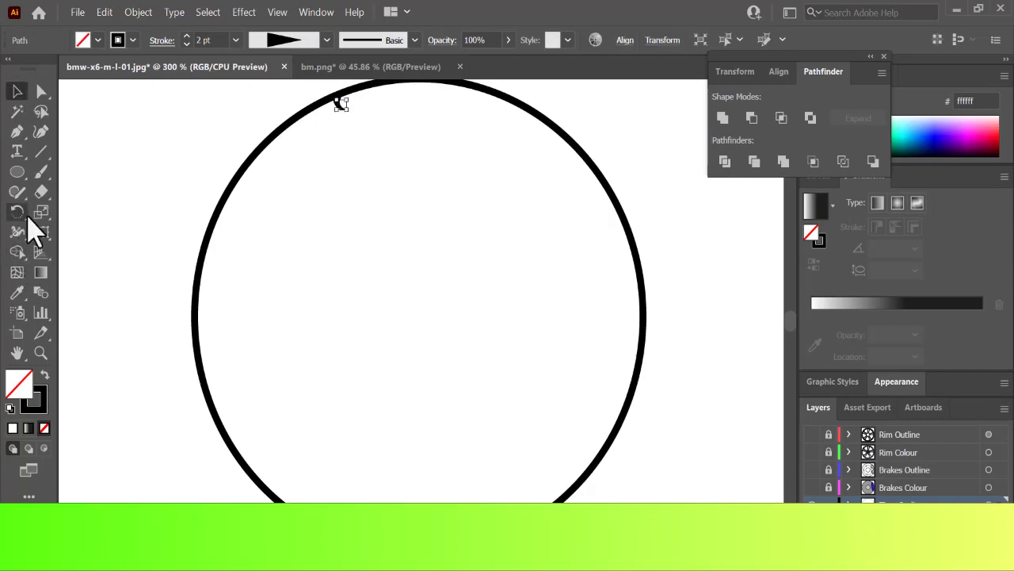
Rotate copies of the tread mark about the wheel's centre at 10° intervals around the whole tire.
{"action": "left_click", "coordinate": [419, 315], "text": "alt"}
{"action": "type", "text": "10"}
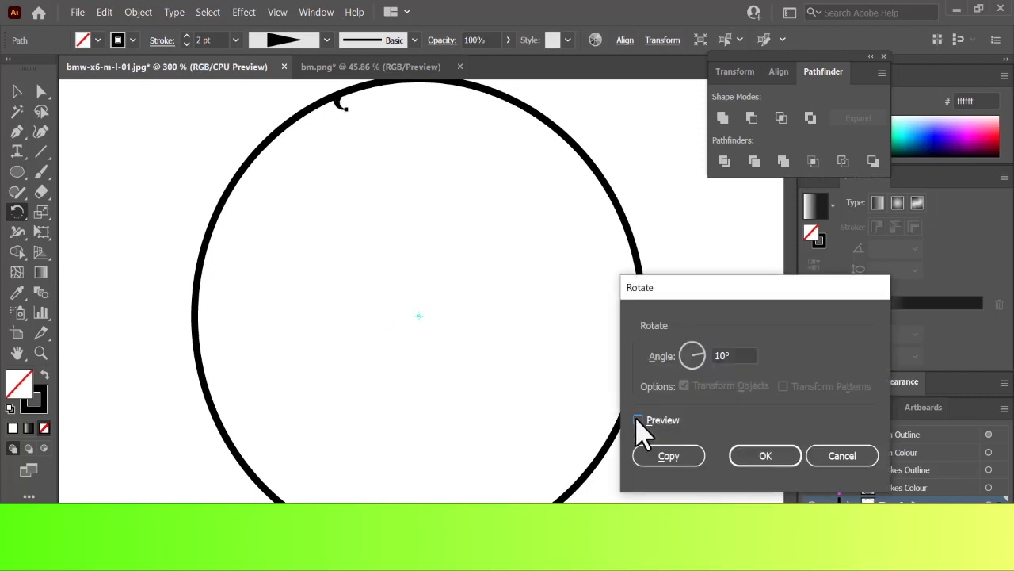
{"action": "left_click", "coordinate": [670, 454]}
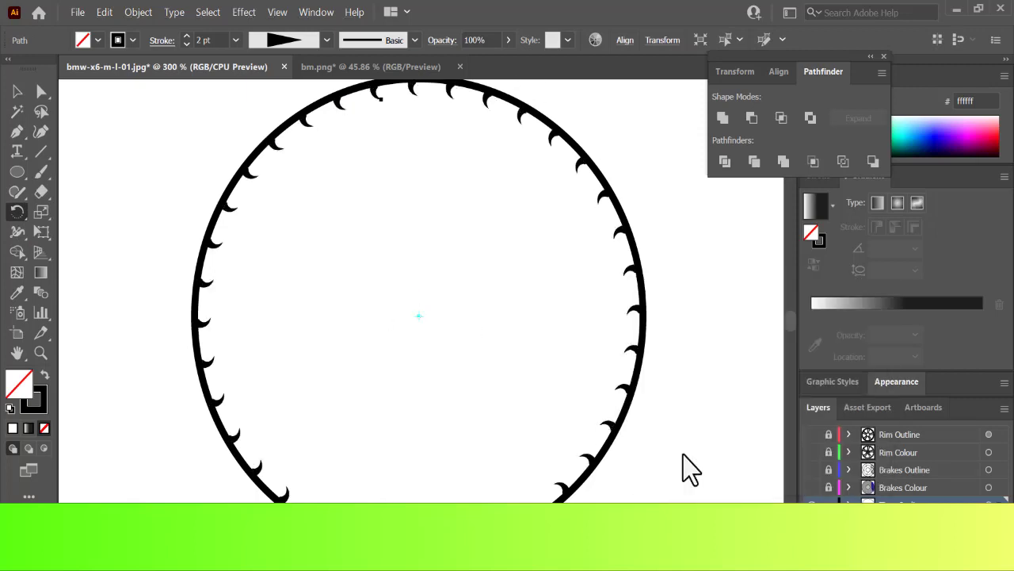
{"action": "key", "text": "ctrl+minus"}
{"action": "key", "text": "v"}
{"action": "left_click", "coordinate": [172, 174]}
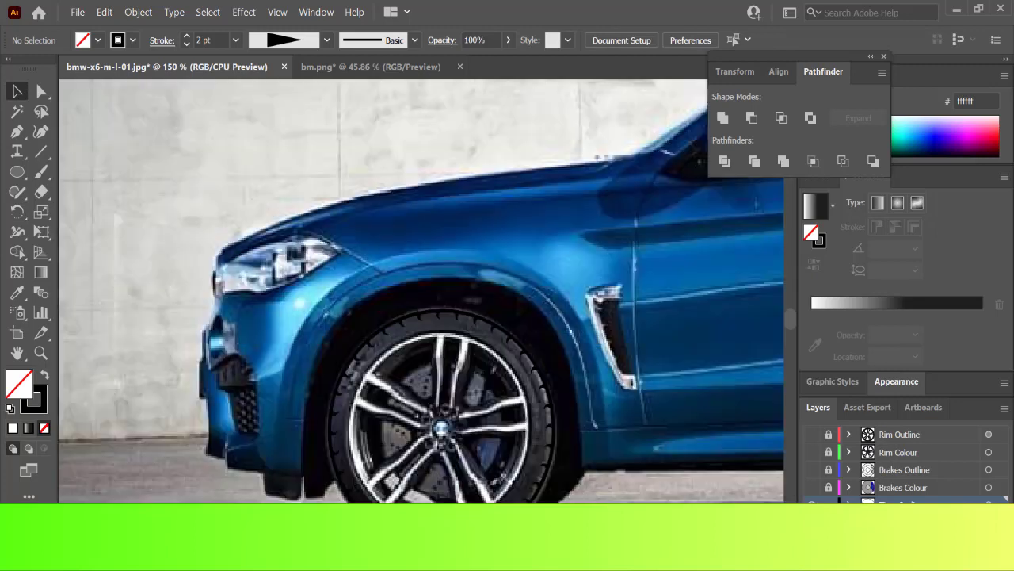
Scale a copy of the tire circle down to the rim's edge and duplicate both circles into a Tires Colour layer, hiding Tires Outline.
{"action": "left_click", "coordinate": [432, 316]}
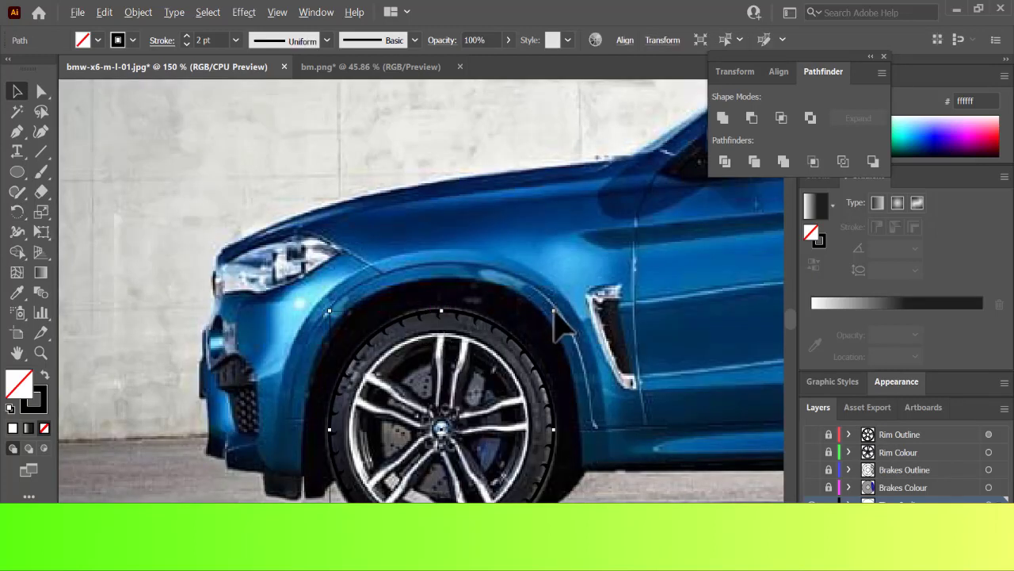
{"action": "left_click_drag", "start_coordinate": [812, 493], "coordinate": [812, 515]}
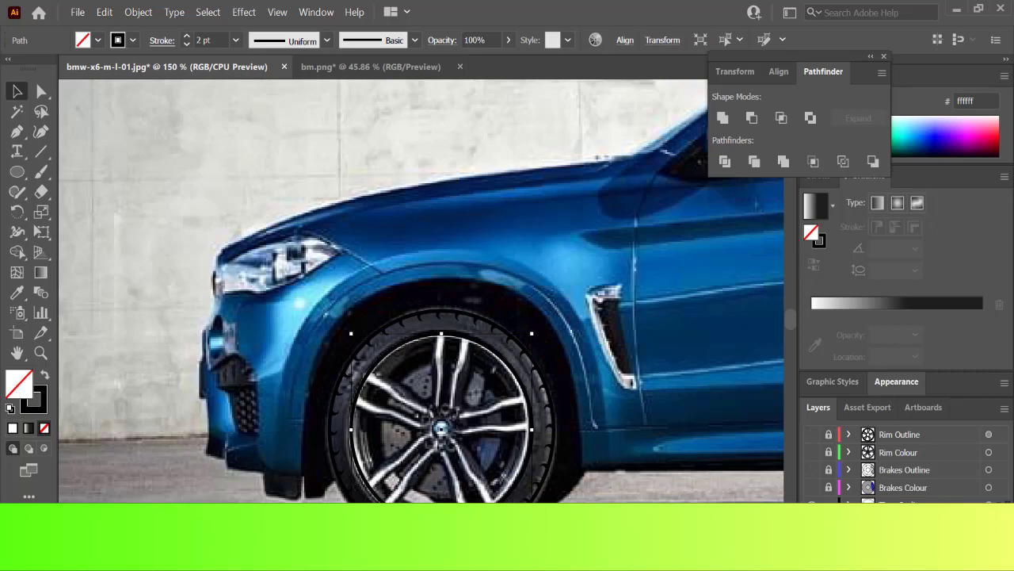
{"action": "left_click", "coordinate": [442, 311]}
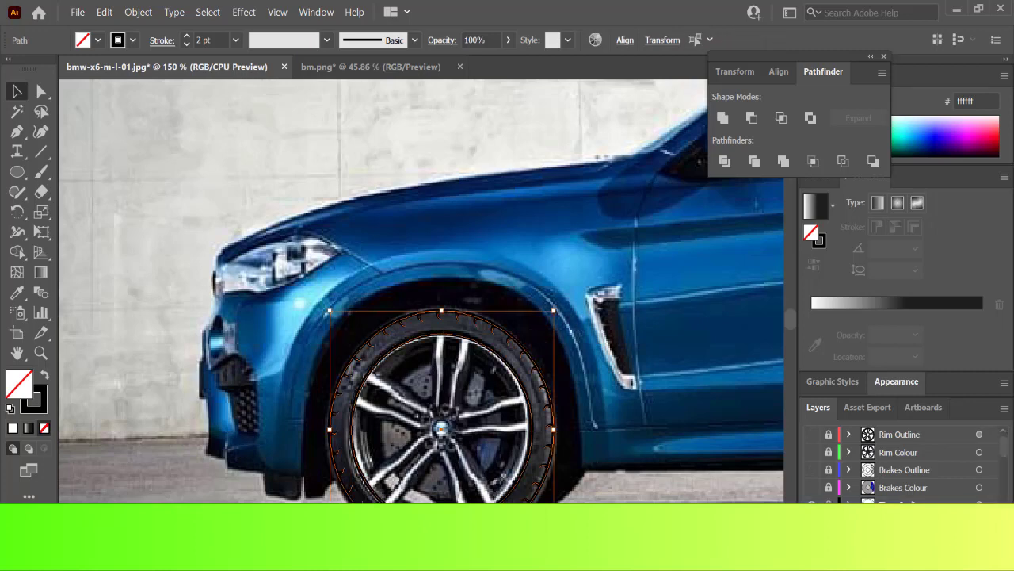
{"action": "scroll", "coordinate": [1003, 468], "scroll_direction": "down", "scroll_amount": 3}
{"action": "left_click", "coordinate": [812, 492]}
{"action": "left_click", "coordinate": [301, 307]}
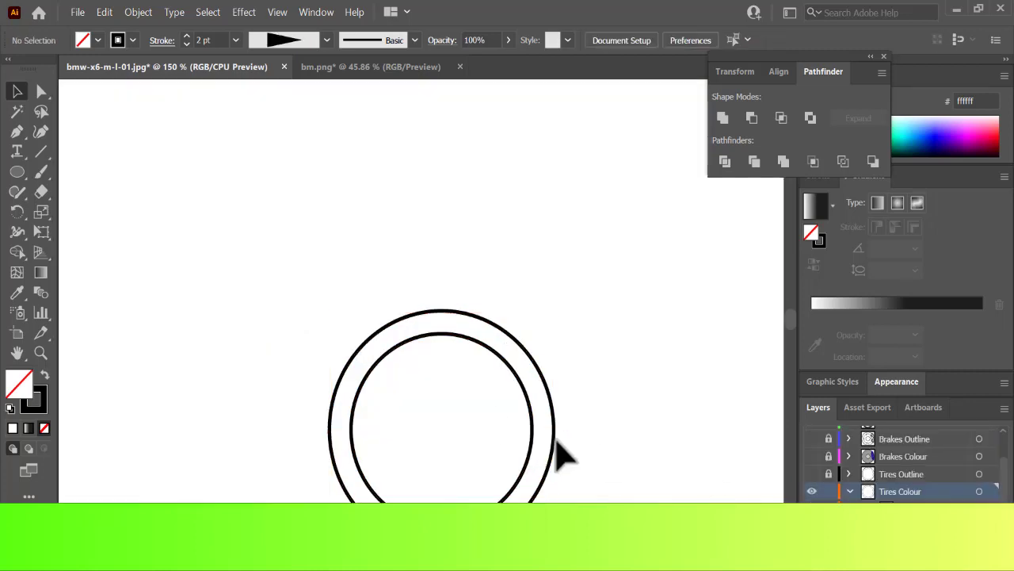
Fill the outer circle on Tires Colour with a linear white-to-black gradient at about 94°, darkest at the upper edge.
{"action": "left_click", "coordinate": [441, 311]}
{"action": "left_click", "coordinate": [28, 428]}
{"action": "key", "text": "g"}
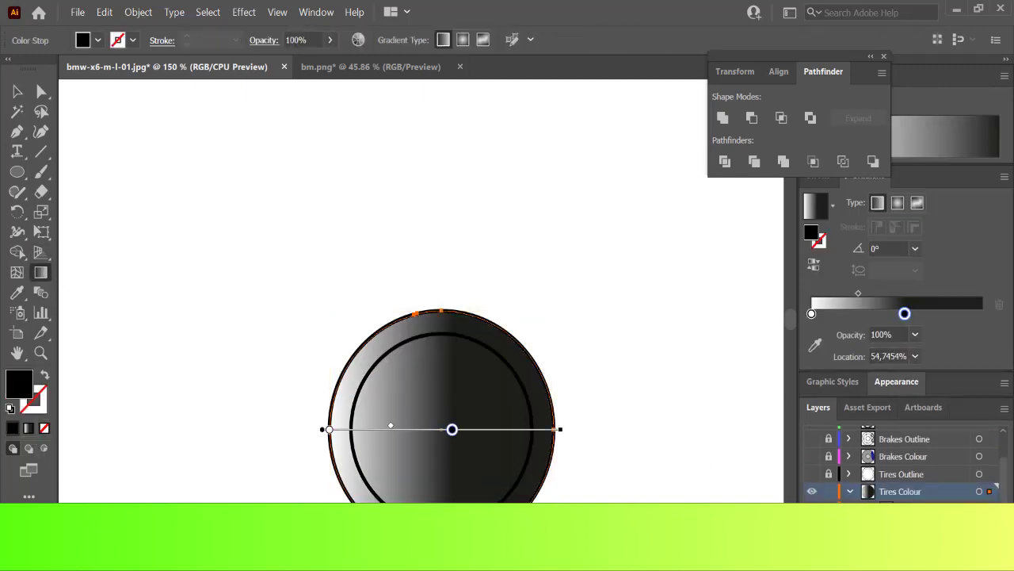
{"action": "left_click_drag", "start_coordinate": [451, 536], "coordinate": [434, 343]}
{"action": "left_click", "coordinate": [16, 91]}
{"action": "left_click", "coordinate": [192, 218]}
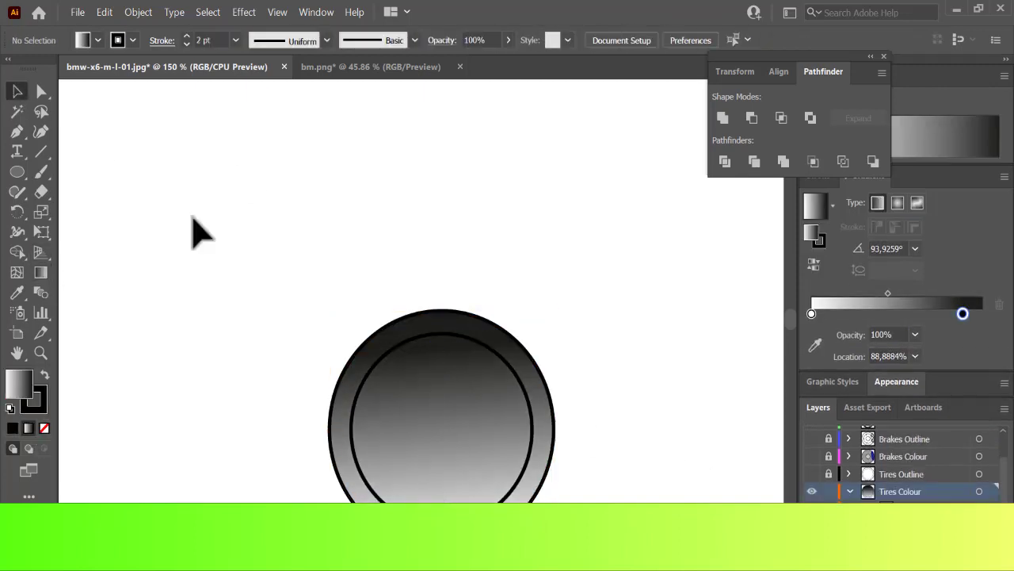
Fill the inner circle with a linear black-and-white gradient at about 95° and reverse the gradient.
{"action": "left_click", "coordinate": [372, 371]}
{"action": "left_click", "coordinate": [29, 428]}
{"action": "key", "text": "g"}
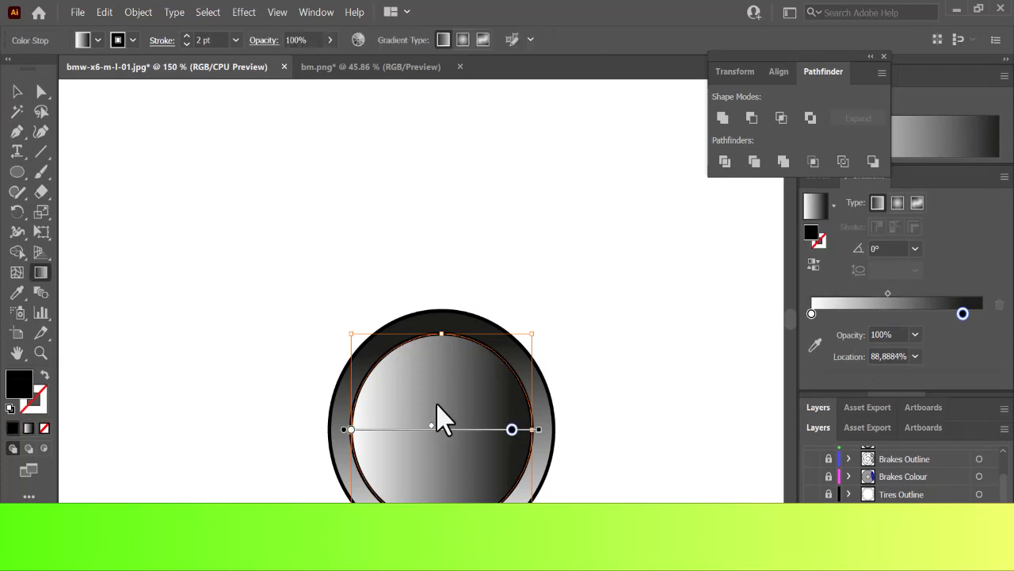
{"action": "mouse_move", "coordinate": [431, 341]}
{"action": "left_mouse_down"}
{"action": "mouse_move", "coordinate": [451, 504]}
{"action": "mouse_move", "coordinate": [457, 391]}
{"action": "mouse_move", "coordinate": [449, 468]}
{"action": "mouse_move", "coordinate": [436, 335]}
{"action": "left_mouse_up"}
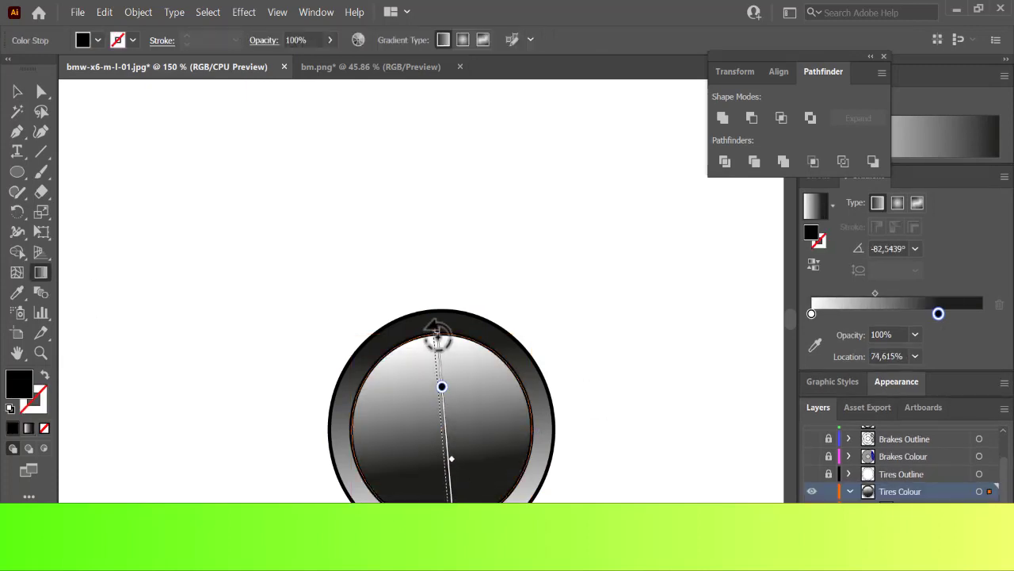
{"action": "left_click", "coordinate": [814, 265]}
{"action": "left_click", "coordinate": [18, 93]}
{"action": "left_click", "coordinate": [356, 166]}
Show the hidden rim, brake and tire outline layers and reverse the inner circle's gradient again.
{"action": "scroll", "coordinate": [820, 471], "scroll_direction": "up", "scroll_amount": 2}
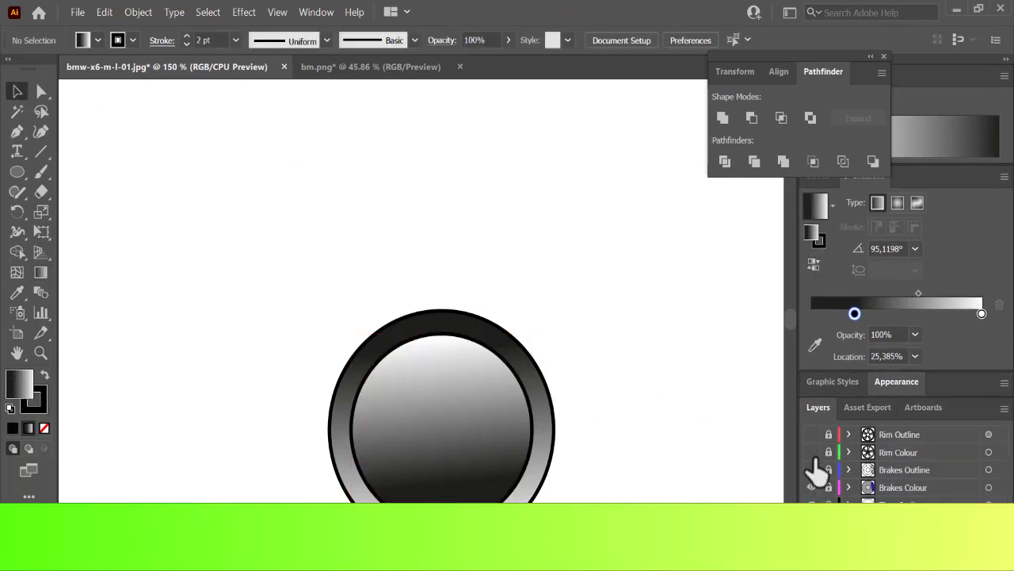
{"action": "left_click_drag", "start_coordinate": [812, 487], "coordinate": [811, 434]}
{"action": "left_click", "coordinate": [412, 350]}
{"action": "left_click", "coordinate": [813, 265]}
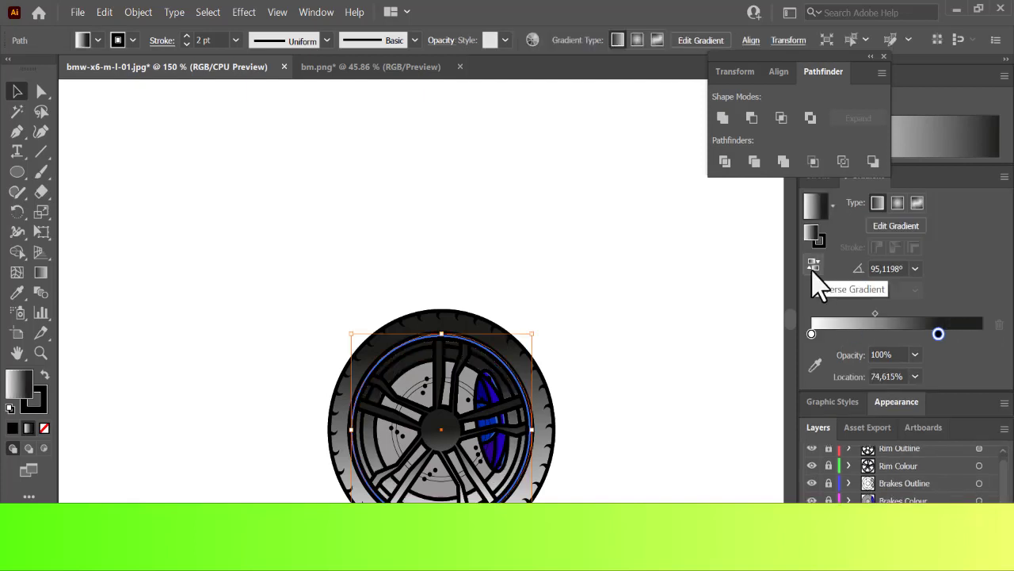
{"action": "left_click", "coordinate": [355, 166]}
Set the opacity of the dark stop in the inner circle's gradient to 50%.
{"action": "left_click", "coordinate": [412, 350]}
{"action": "left_click", "coordinate": [915, 354]}
{"action": "left_click", "coordinate": [938, 483]}
{"action": "left_click", "coordinate": [915, 354]}
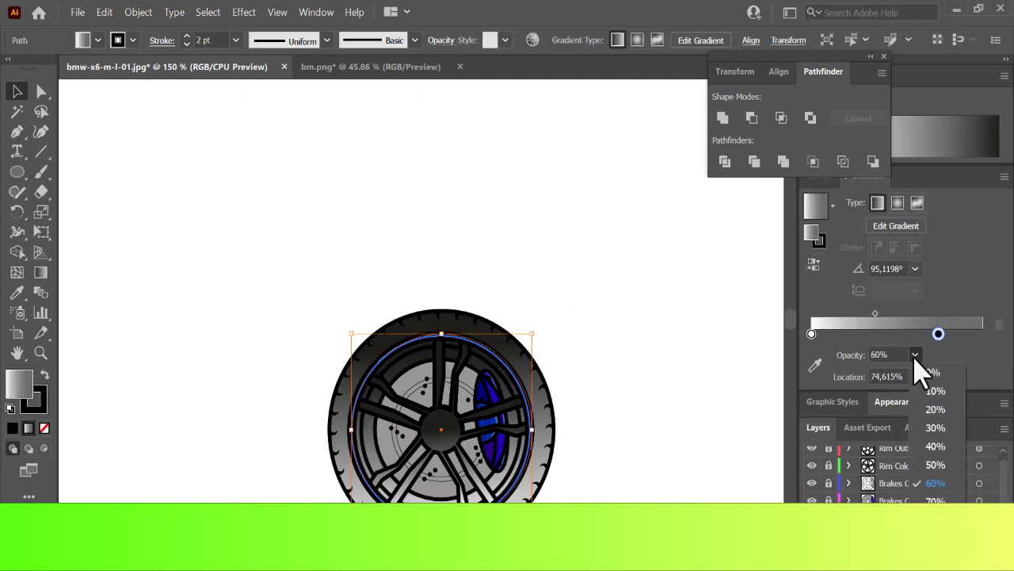
{"action": "left_click", "coordinate": [937, 464]}
{"action": "left_click", "coordinate": [647, 340]}
Remove the stroke from the outer tire circle and place a duplicate of it over the tire.
{"action": "left_click", "coordinate": [412, 325]}
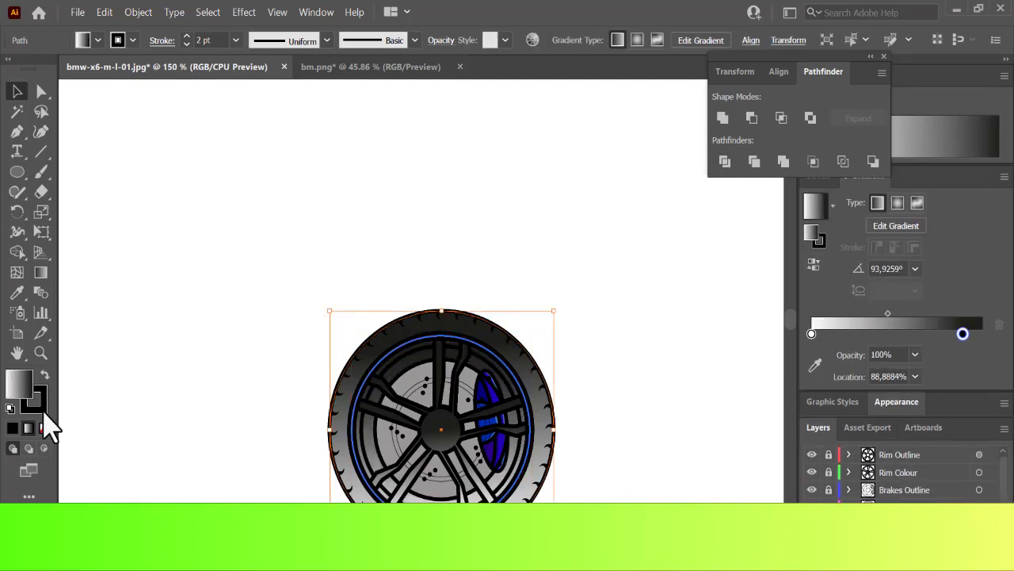
{"action": "left_click", "coordinate": [41, 409]}
{"action": "left_click", "coordinate": [43, 428]}
{"action": "key", "text": "ctrl+c"}
{"action": "key", "text": "ctrl+v"}
{"action": "left_click_drag", "start_coordinate": [428, 320], "coordinate": [675, 348]}
{"action": "left_click_drag", "start_coordinate": [672, 337], "coordinate": [432, 420]}
{"action": "left_click", "coordinate": [520, 123]}
{"action": "left_click_drag", "start_coordinate": [329, 428], "coordinate": [341, 429]}
Try reversing the duplicate circle's gradient with the circle shifted slightly up over the tire.
{"action": "left_click", "coordinate": [13, 380]}
{"action": "left_click", "coordinate": [813, 264]}
{"action": "left_click_drag", "start_coordinate": [508, 487], "coordinate": [500, 432]}
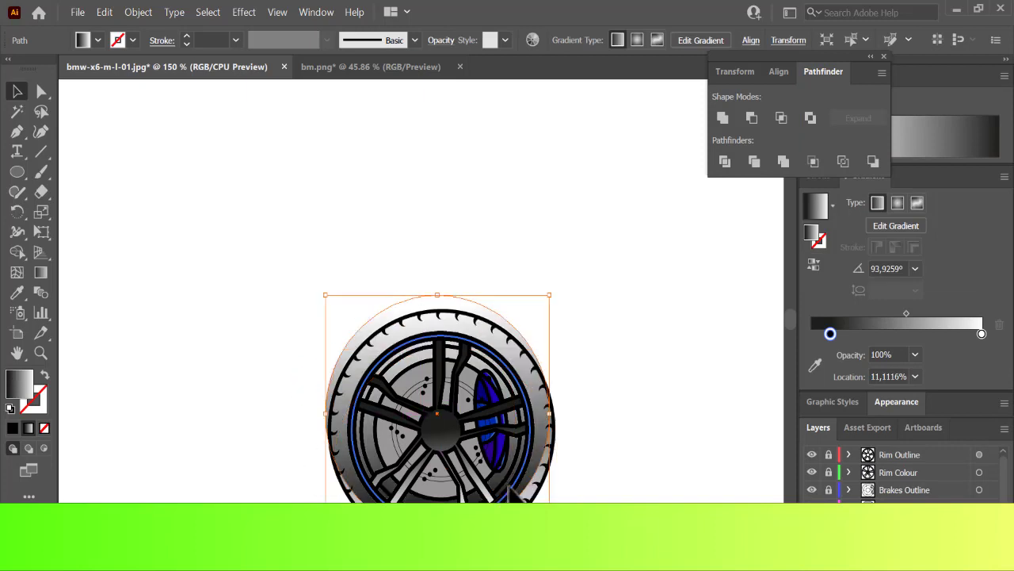
{"action": "key", "text": "ctrl+z"}
{"action": "left_click", "coordinate": [815, 264]}
Shift the duplicate circle downward over the wheel and remove its part outside the tire with Shape Builder.
{"action": "left_click_drag", "start_coordinate": [542, 464], "coordinate": [523, 484]}
{"action": "key", "text": "ctrl+minus"}
{"action": "key", "text": "ctrl+minus"}
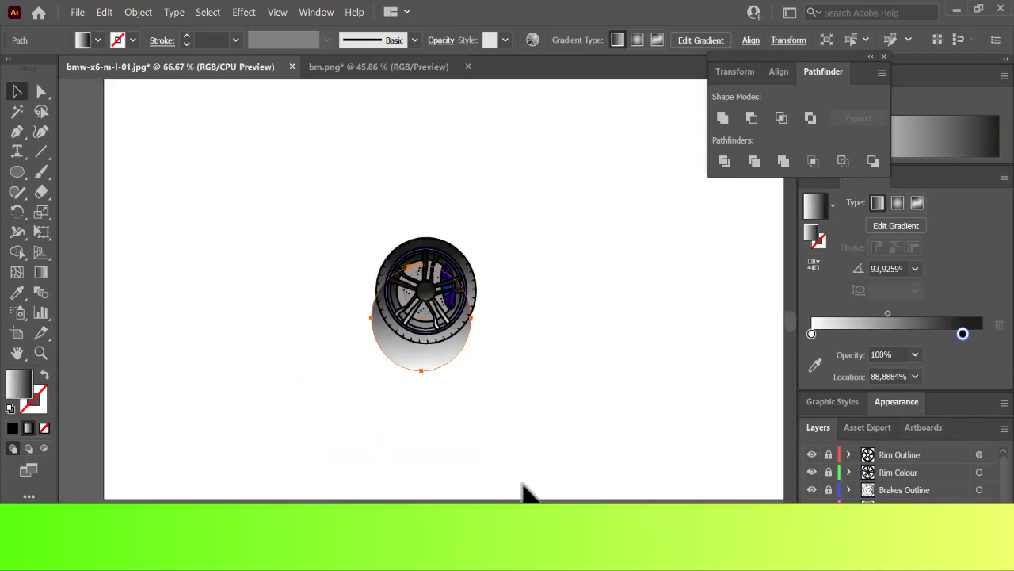
{"action": "left_click_drag", "start_coordinate": [432, 360], "coordinate": [444, 361]}
{"action": "left_click_drag", "start_coordinate": [484, 218], "coordinate": [372, 321]}
{"action": "left_click", "coordinate": [17, 252]}
{"action": "left_click", "coordinate": [435, 362], "text": "alt"}
{"action": "left_click", "coordinate": [427, 163], "text": "ctrl"}
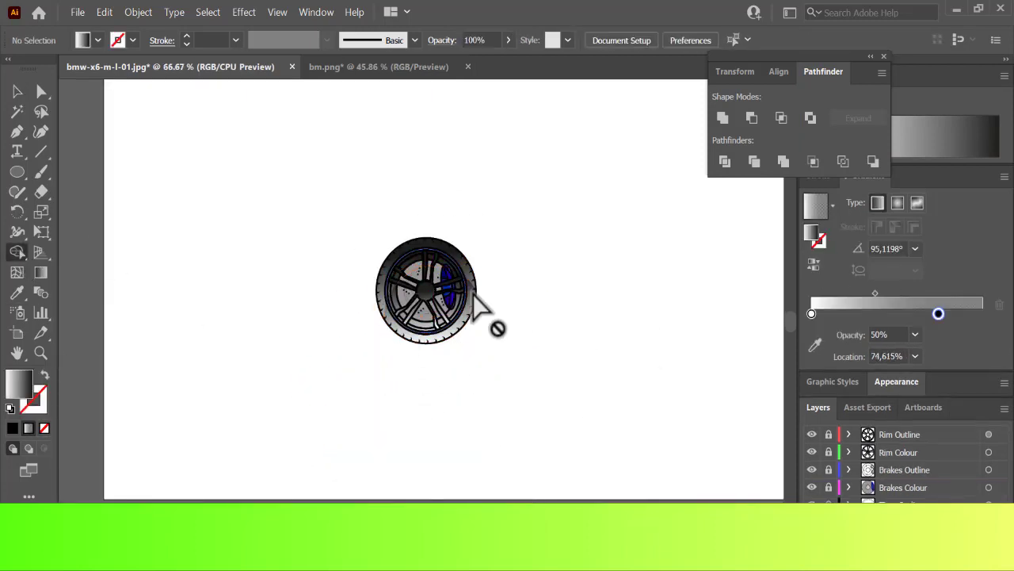
{"action": "left_click", "coordinate": [16, 91]}
{"action": "left_click", "coordinate": [461, 316]}
{"action": "left_click", "coordinate": [562, 299]}
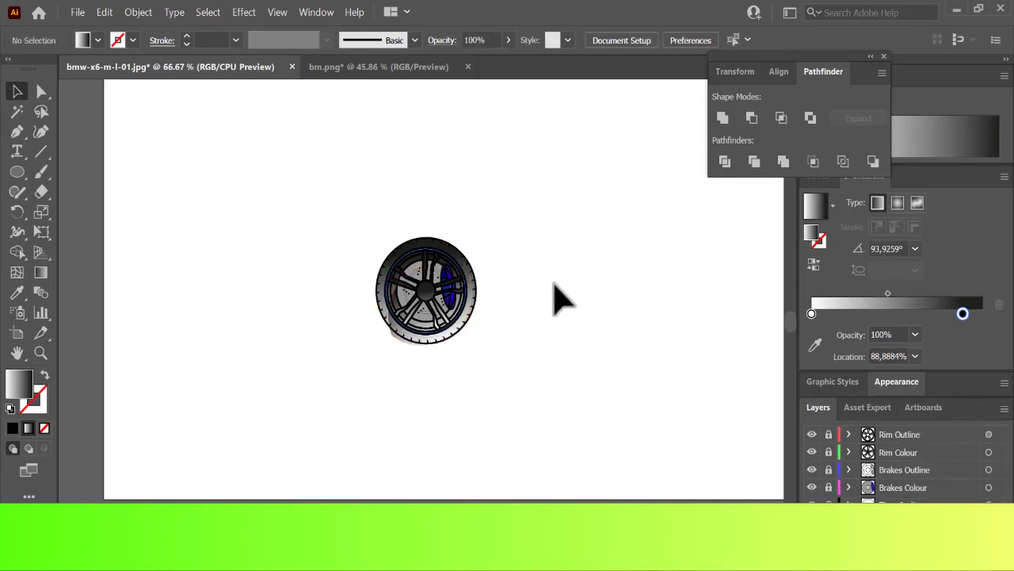
Duplicate the brake disc's circle slightly offset, without a stroke and with fill colour 848484.
{"action": "left_click", "coordinate": [425, 333]}
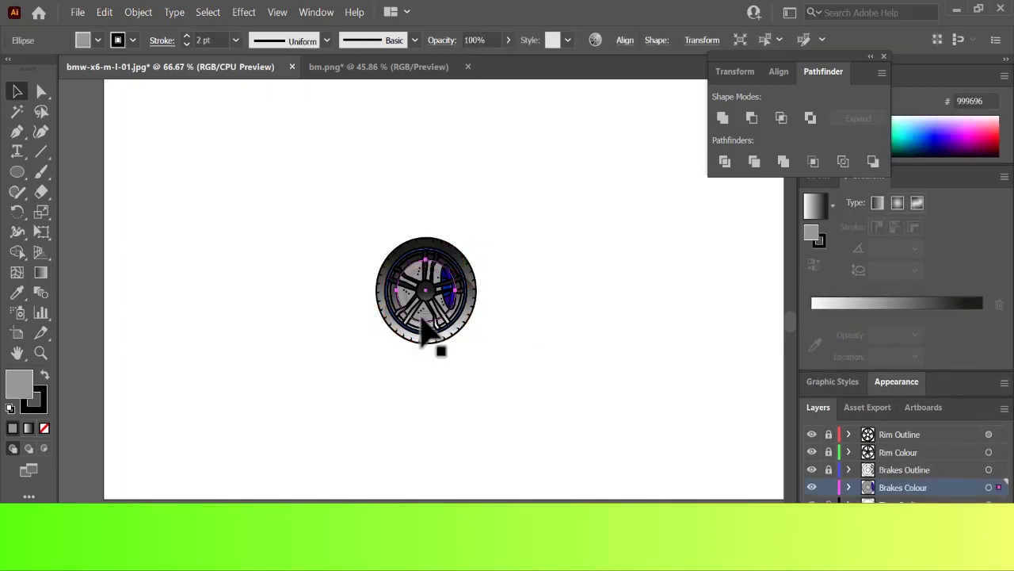
{"action": "key", "text": "ctrl+plus"}
{"action": "key", "text": "ctrl+plus"}
{"action": "double_click", "coordinate": [19, 384]}
{"action": "left_click", "coordinate": [862, 197]}
{"action": "left_click_drag", "start_coordinate": [369, 333], "coordinate": [373, 341]}
{"action": "left_click", "coordinate": [36, 401]}
{"action": "left_click", "coordinate": [45, 427]}
{"action": "double_click", "coordinate": [19, 384]}
{"action": "left_click", "coordinate": [491, 291]}
{"action": "left_click", "coordinate": [867, 196]}
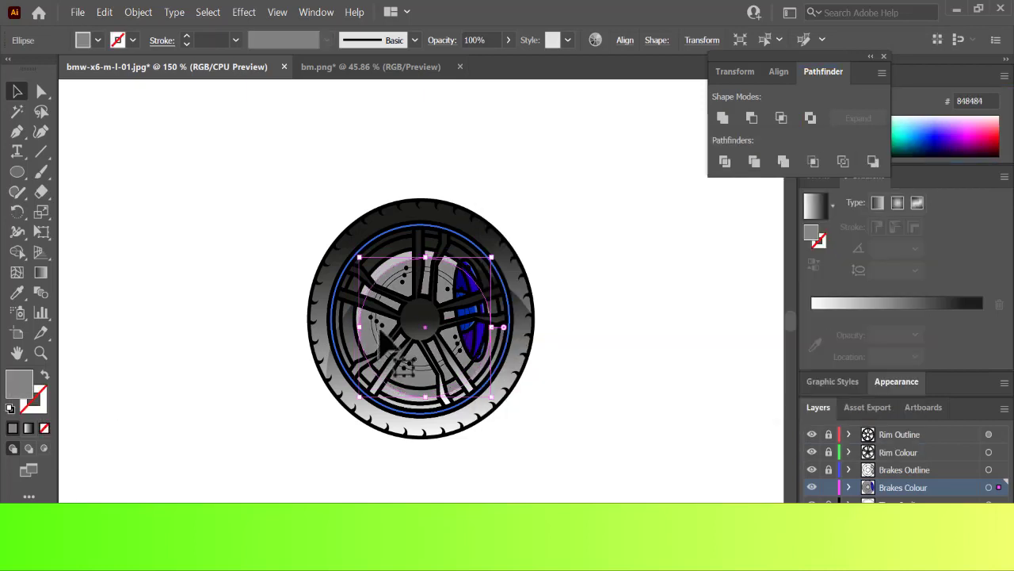
Overlap the grey circle with the disc's upper-left part at 58% opacity and trim it to the disc with Shape Builder.
{"action": "left_click_drag", "start_coordinate": [298, 170], "coordinate": [439, 323]}
{"action": "left_click", "coordinate": [508, 39]}
{"action": "left_click_drag", "start_coordinate": [505, 63], "coordinate": [482, 63]}
{"action": "left_click", "coordinate": [374, 353], "text": "shift"}
{"action": "left_click", "coordinate": [19, 252]}
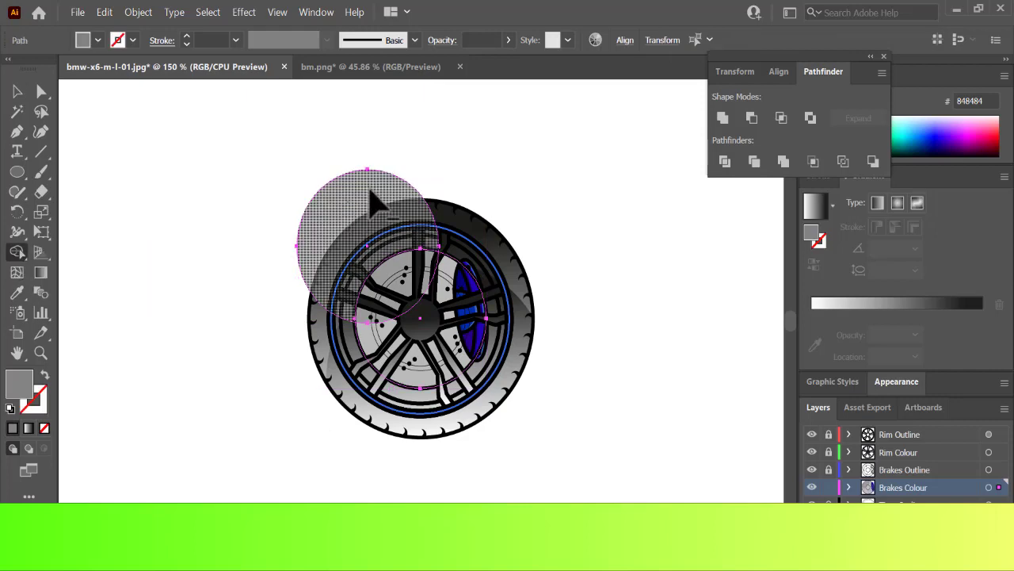
{"action": "left_click", "coordinate": [369, 193], "text": "alt"}
{"action": "left_click", "coordinate": [193, 295], "text": "ctrl"}
{"action": "key", "text": "v"}
Copy the shading shape to the disc's lower-right part, fill it with F9F9F9 and set its opacity to 70%.
{"action": "left_click_drag", "start_coordinate": [395, 282], "coordinate": [448, 353]}
{"action": "double_click", "coordinate": [19, 384]}
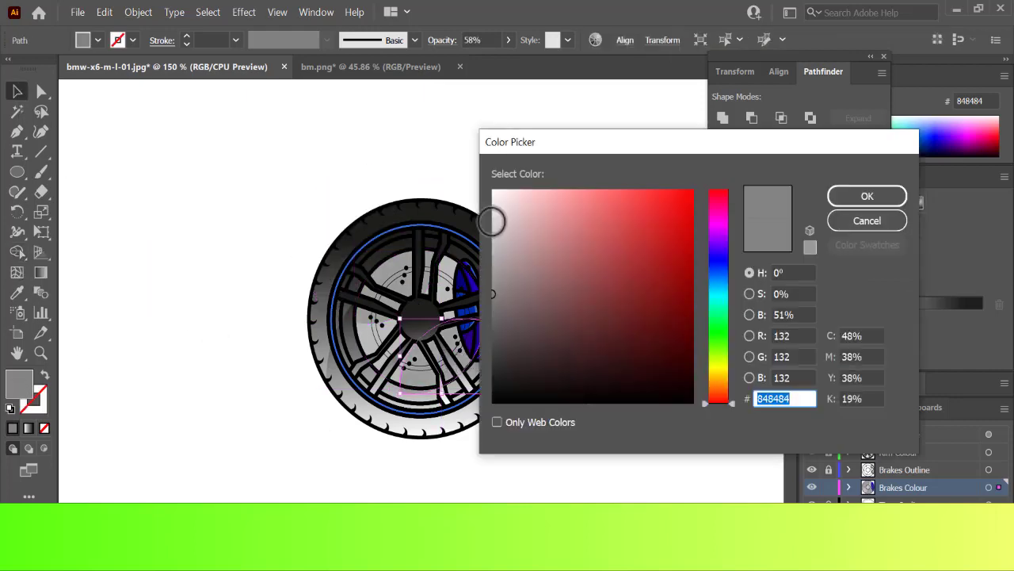
{"action": "left_click", "coordinate": [493, 225]}
{"action": "left_click", "coordinate": [867, 196]}
{"action": "double_click", "coordinate": [19, 383]}
{"action": "left_click", "coordinate": [495, 197]}
{"action": "left_click", "coordinate": [867, 196]}
{"action": "left_click", "coordinate": [509, 39]}
{"action": "mouse_move", "coordinate": [500, 61]}
{"action": "left_mouse_down"}
{"action": "mouse_move", "coordinate": [454, 60]}
{"action": "mouse_move", "coordinate": [487, 60]}
{"action": "left_mouse_up"}
Trim the light shading shape to the brake disc's edge with Shape Builder.
{"action": "left_click", "coordinate": [380, 362], "text": "shift"}
{"action": "key", "text": "shift+m"}
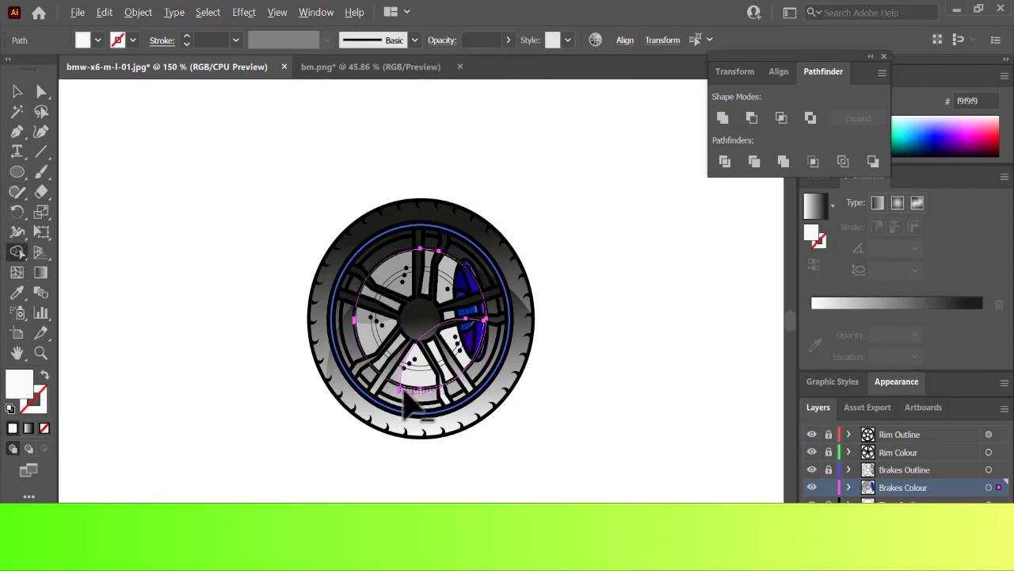
{"action": "left_click", "coordinate": [404, 388], "text": "alt"}
{"action": "left_click", "coordinate": [694, 316], "text": "ctrl"}
{"action": "key", "text": "v"}
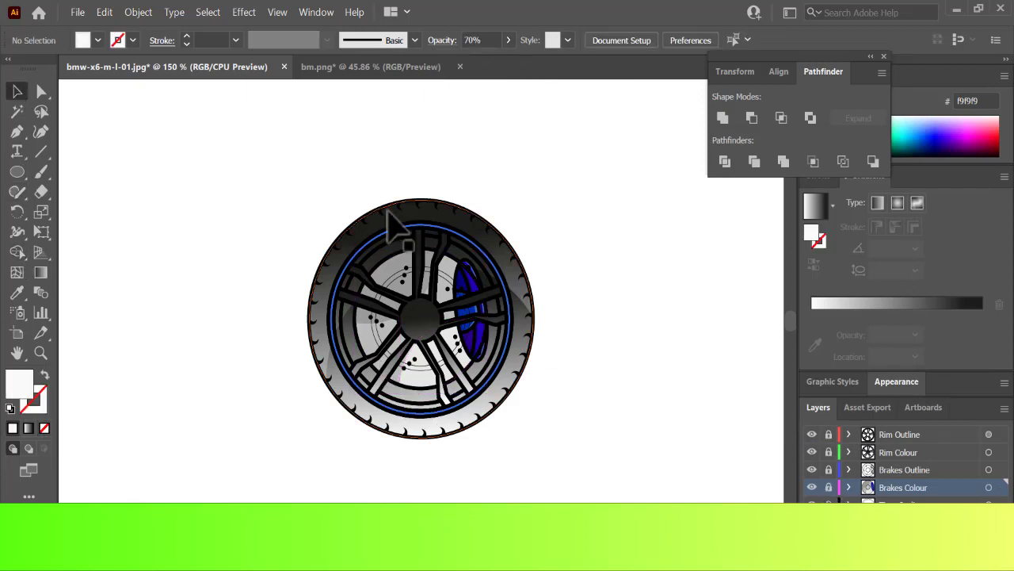
Lighten the dark stop and darken the white stop of the tire's gradient to greys.
{"action": "left_click", "coordinate": [396, 219]}
{"action": "double_click", "coordinate": [962, 334]}
{"action": "mouse_move", "coordinate": [921, 395]}
{"action": "left_mouse_down"}
{"action": "mouse_move", "coordinate": [917, 408]}
{"action": "mouse_move", "coordinate": [927, 410]}
{"action": "left_mouse_up"}
{"action": "left_click", "coordinate": [811, 334]}
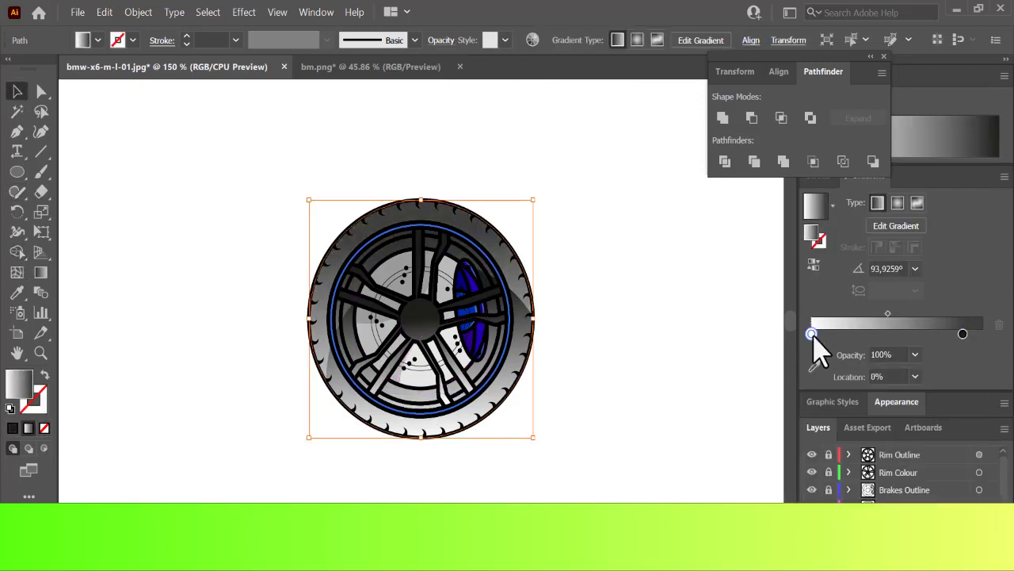
{"action": "double_click", "coordinate": [811, 334]}
{"action": "left_click", "coordinate": [629, 180]}
{"action": "left_click", "coordinate": [626, 277]}
Bring the BMW logo over from bm.png and paste it into a new layer above Rim Outline.
{"action": "key", "text": "ctrl+minus"}
{"action": "key", "text": "ctrl+minus"}
{"action": "key", "text": "ctrl+minus"}
{"action": "key", "text": "ctrl+minus"}
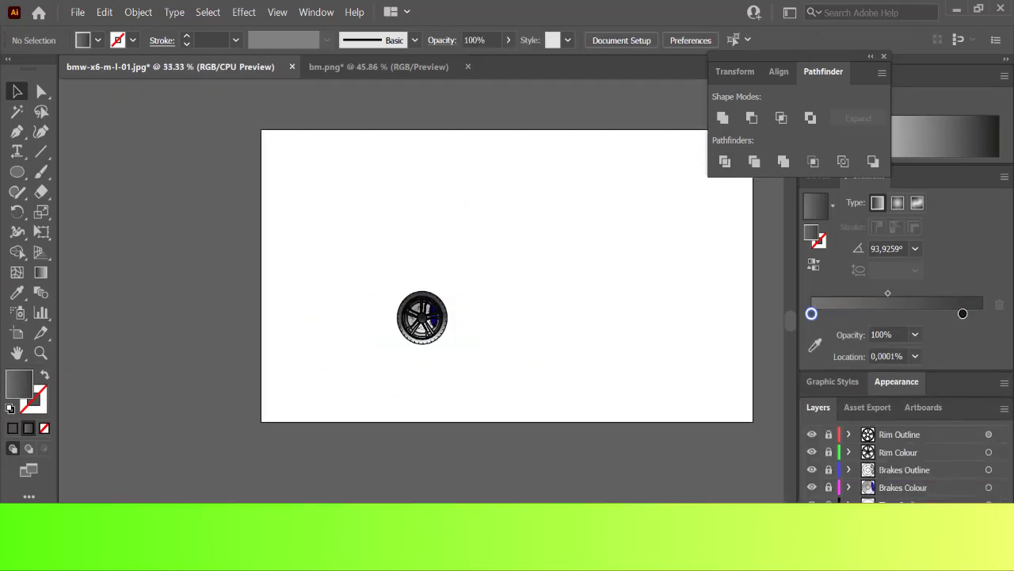
{"action": "key", "text": "ctrl+plus"}
{"action": "key", "text": "ctrl+plus"}
{"action": "key", "text": "ctrl+plus"}
{"action": "left_click", "coordinate": [380, 66]}
{"action": "left_click", "coordinate": [198, 68]}
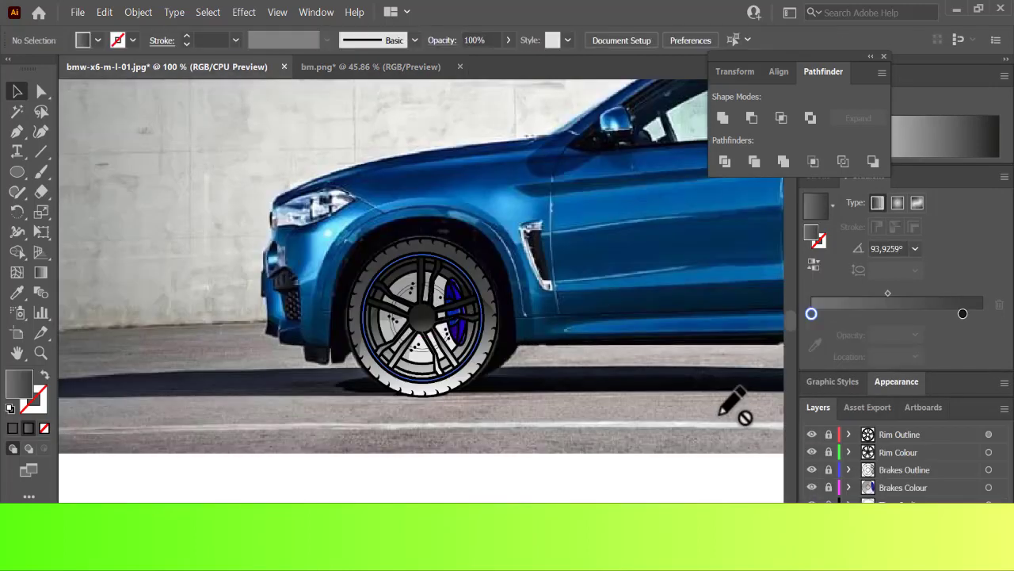
{"action": "left_click", "coordinate": [899, 435]}
{"action": "key", "text": "ctrl+l"}
{"action": "key", "text": "ctrl+v"}
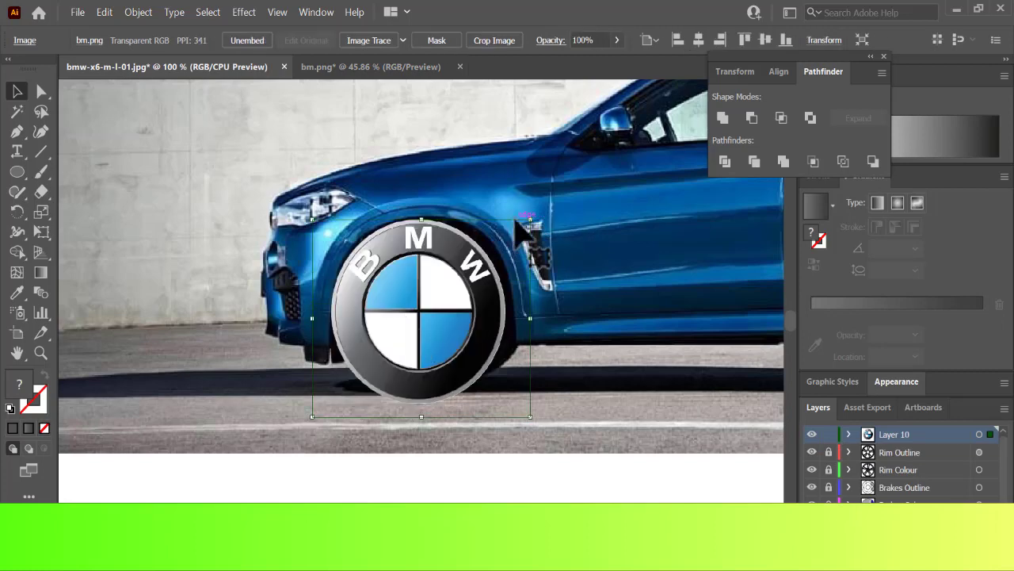
Scale the BMW logo down and place it on the wheel's hub.
{"action": "left_click_drag", "start_coordinate": [527, 242], "coordinate": [478, 313]}
{"action": "key", "text": "ctrl+plus"}
{"action": "key", "text": "ctrl+plus"}
{"action": "key", "text": "ctrl+plus"}
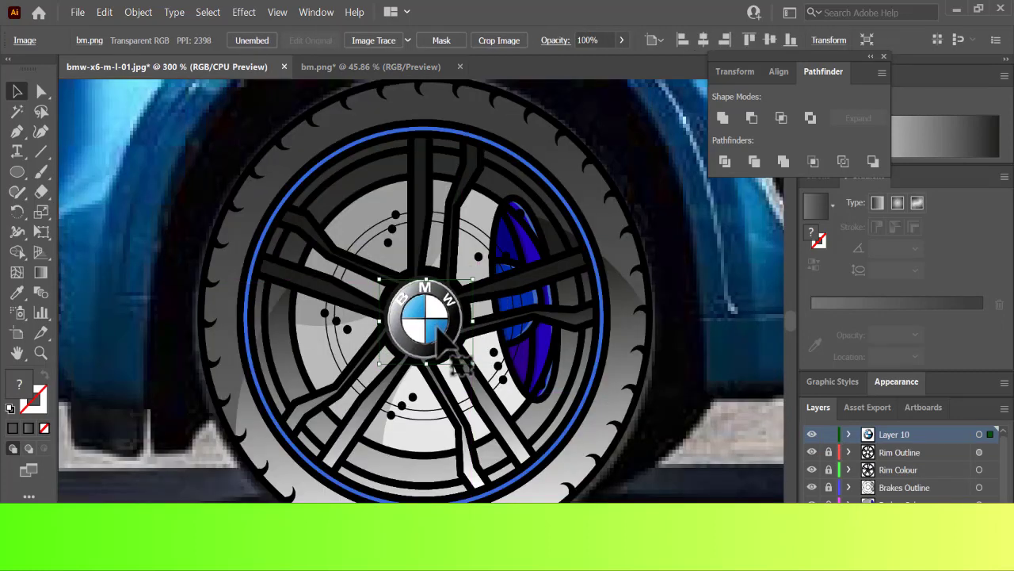
{"action": "left_click_drag", "start_coordinate": [478, 313], "coordinate": [450, 317]}
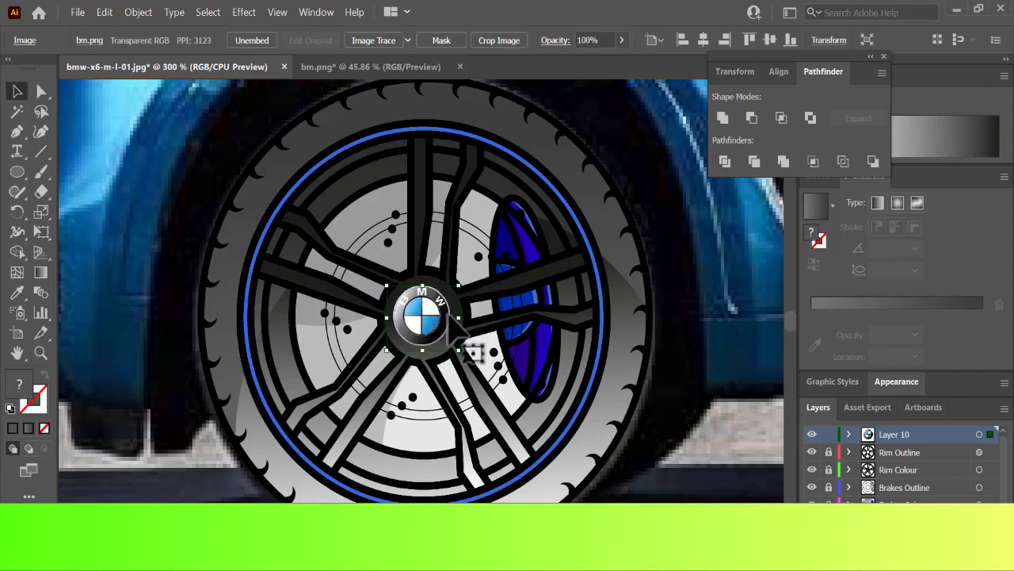
{"action": "key", "text": "ctrl+minus"}
{"action": "key", "text": "ctrl+minus"}
{"action": "key", "text": "ctrl+minus"}
{"action": "left_click", "coordinate": [541, 446]}
Draw an unfilled ellipse with a 1 pt stroke around the BMW logo on the hub.
{"action": "key", "text": "ctrl+plus"}
{"action": "key", "text": "ctrl+plus"}
{"action": "key", "text": "ctrl+plus"}
{"action": "key", "text": "ctrl+plus"}
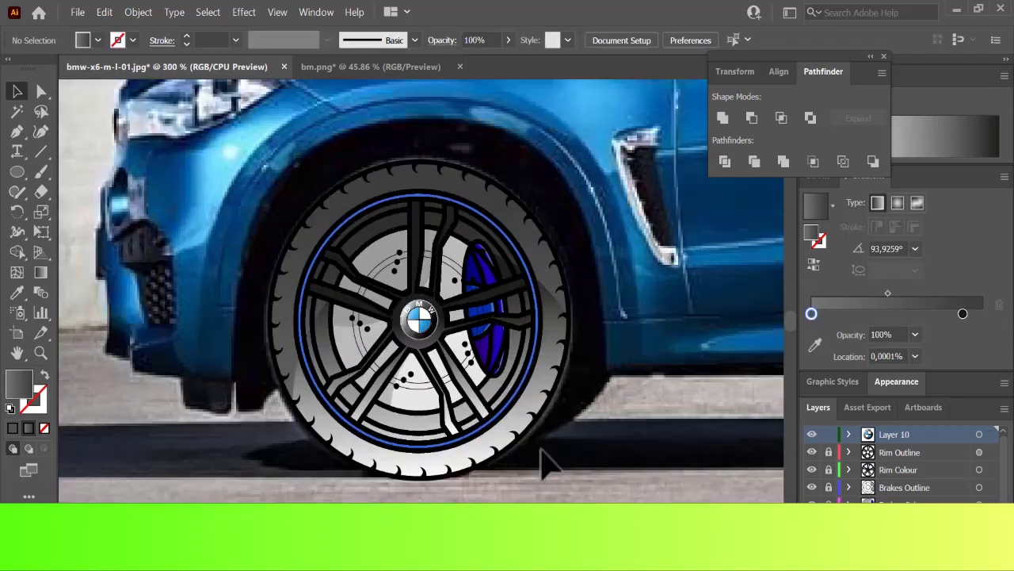
{"action": "left_click", "coordinate": [414, 336]}
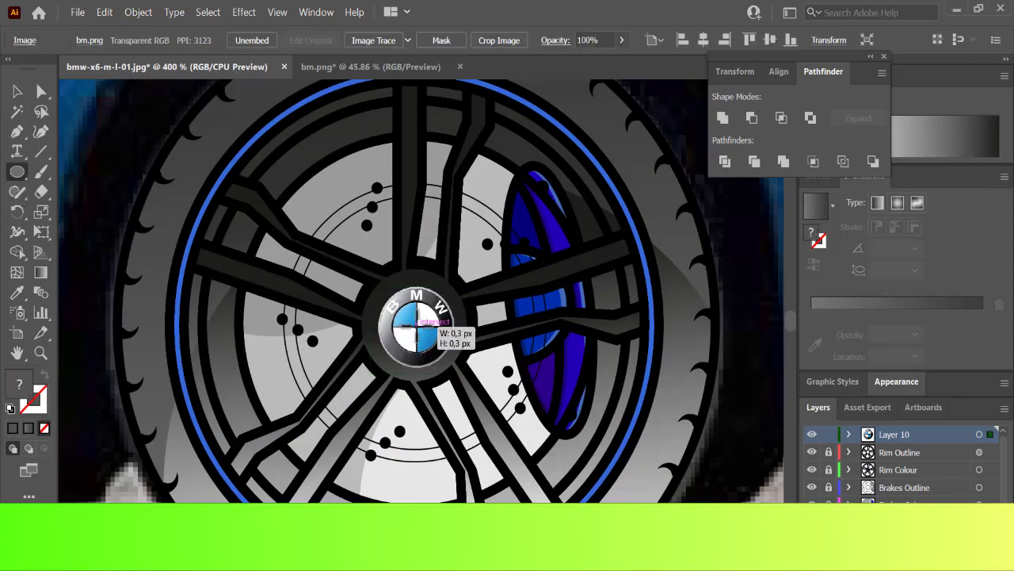
{"action": "mouse_move", "coordinate": [438, 329]}
{"action": "left_mouse_down"}
{"action": "mouse_move", "coordinate": [521, 294]}
{"action": "mouse_move", "coordinate": [458, 369]}
{"action": "left_mouse_up"}
{"action": "left_click", "coordinate": [43, 374]}
{"action": "key", "text": "v"}
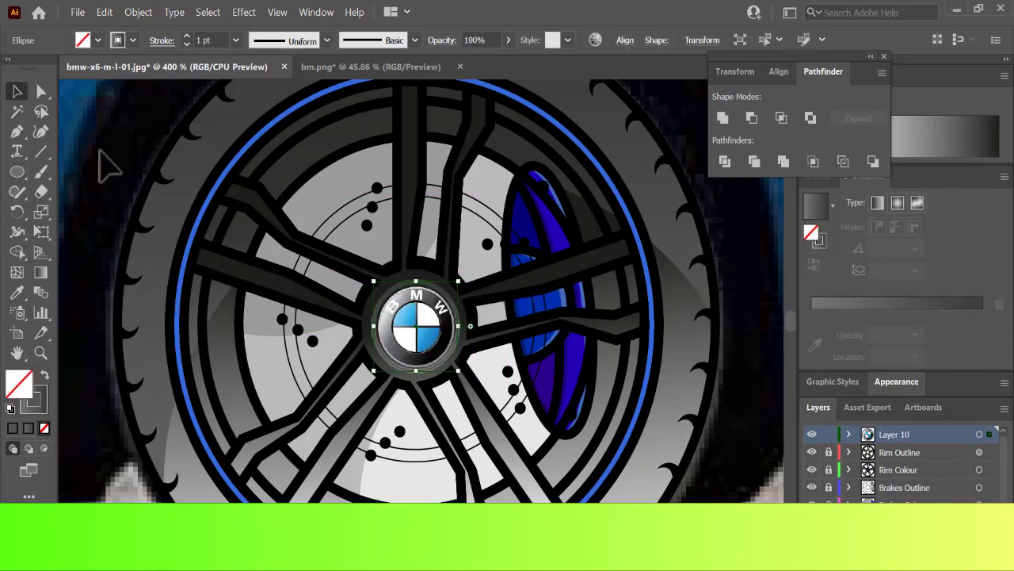
Nudge and slightly resize the BMW logo so that it fits centrally on the hub.
{"action": "left_click", "coordinate": [405, 321]}
{"action": "key", "text": "Right"}
{"action": "key", "text": "Down"}
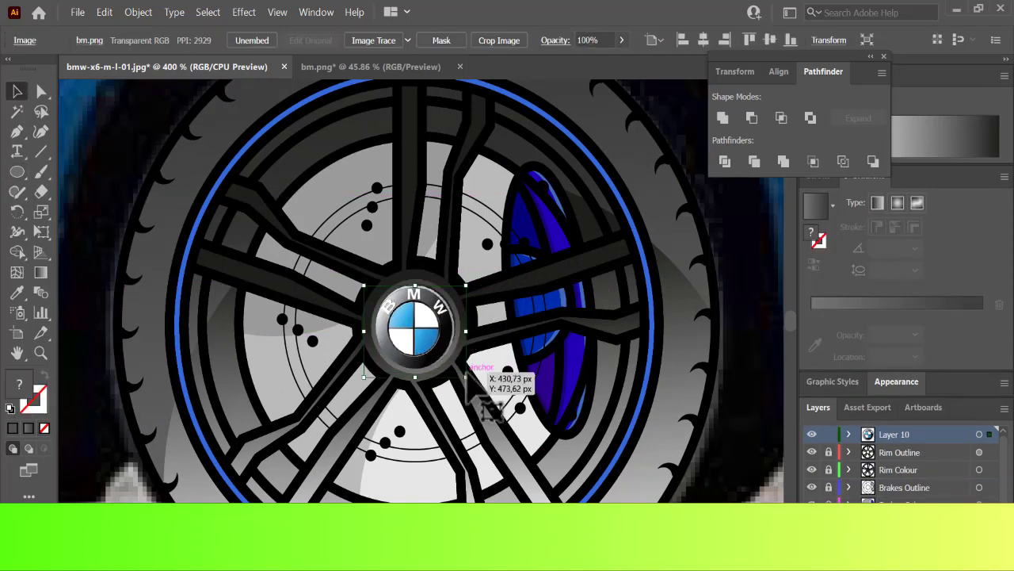
{"action": "key", "text": "Right"}
{"action": "key", "text": "Down"}
{"action": "left_click_drag", "start_coordinate": [368, 284], "coordinate": [366, 282]}
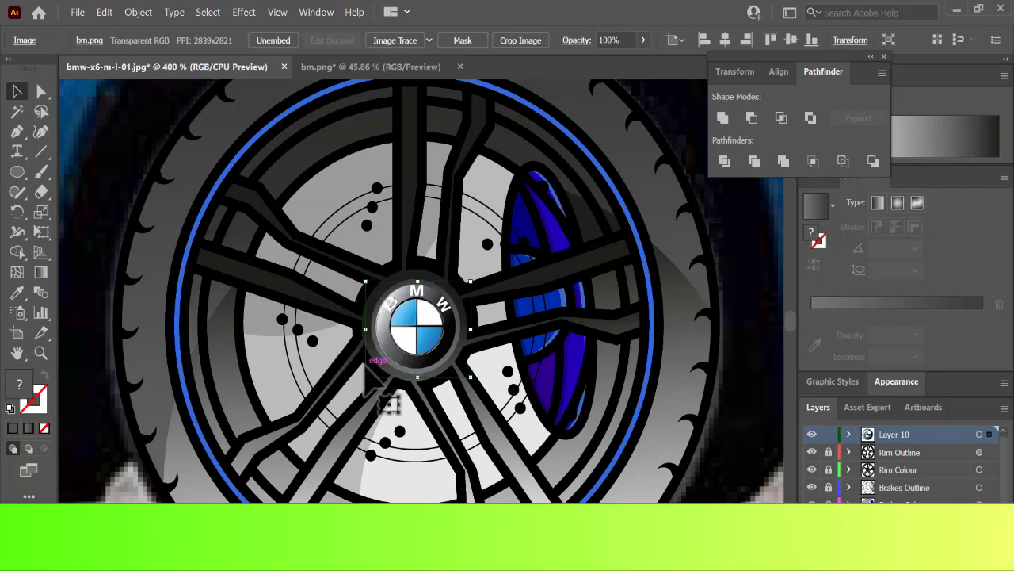
{"action": "left_click", "coordinate": [763, 288]}
Unlock the layers that contain the wheel artwork.
{"action": "key", "text": "ctrl+minus"}
{"action": "key", "text": "ctrl+minus"}
{"action": "key", "text": "ctrl+minus"}
{"action": "key", "text": "ctrl+minus"}
{"action": "key", "text": "ctrl+minus"}
{"action": "key", "text": "ctrl+minus"}
{"action": "key", "text": "ctrl+minus"}
{"action": "key", "text": "ctrl+minus"}
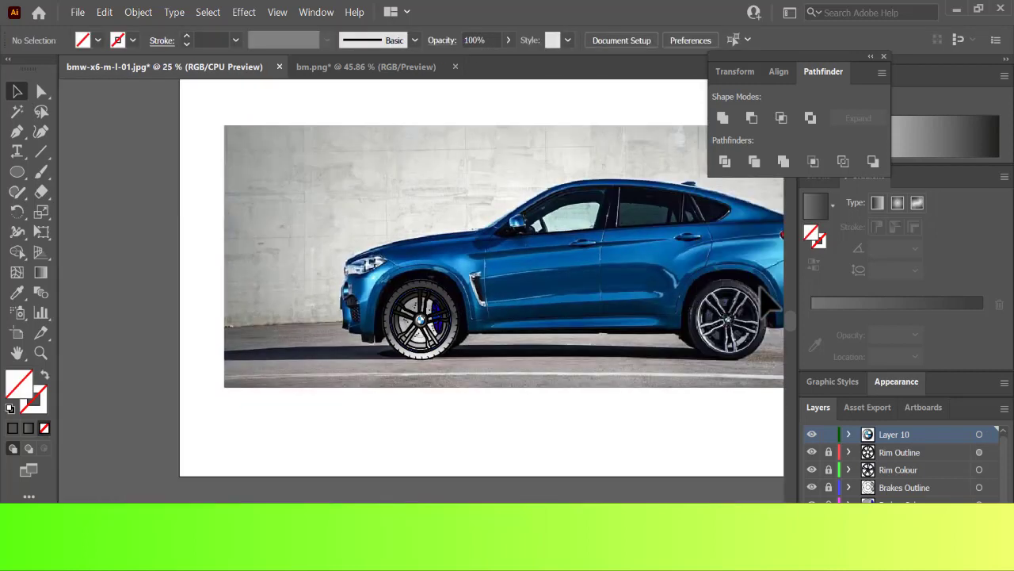
{"action": "left_click", "coordinate": [829, 435]}
{"action": "scroll", "coordinate": [901, 464], "scroll_direction": "down", "scroll_amount": 1}
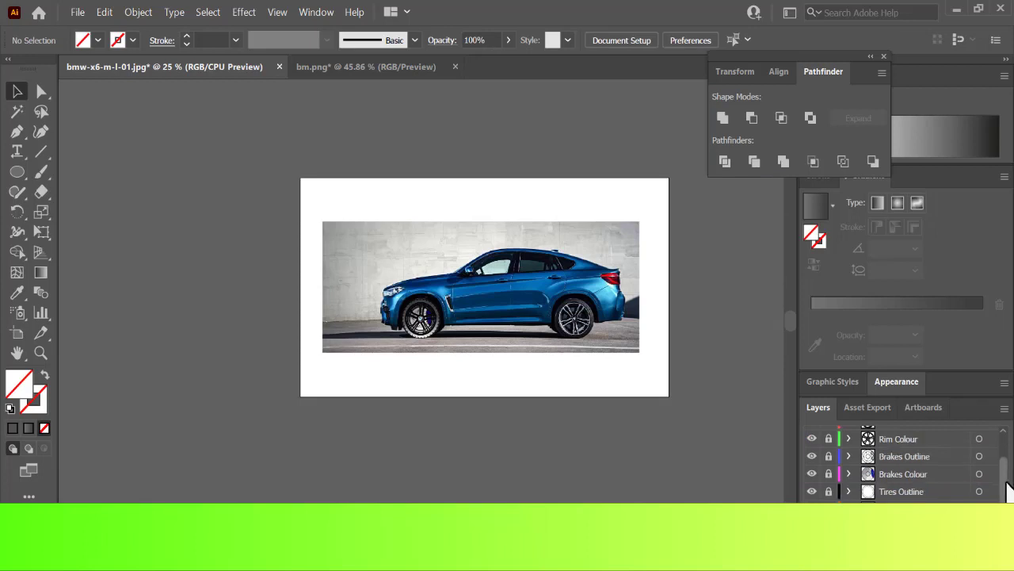
Duplicate the complete front wheel with its logo onto the car's rear wheel.
{"action": "left_click_drag", "start_coordinate": [373, 280], "coordinate": [453, 349]}
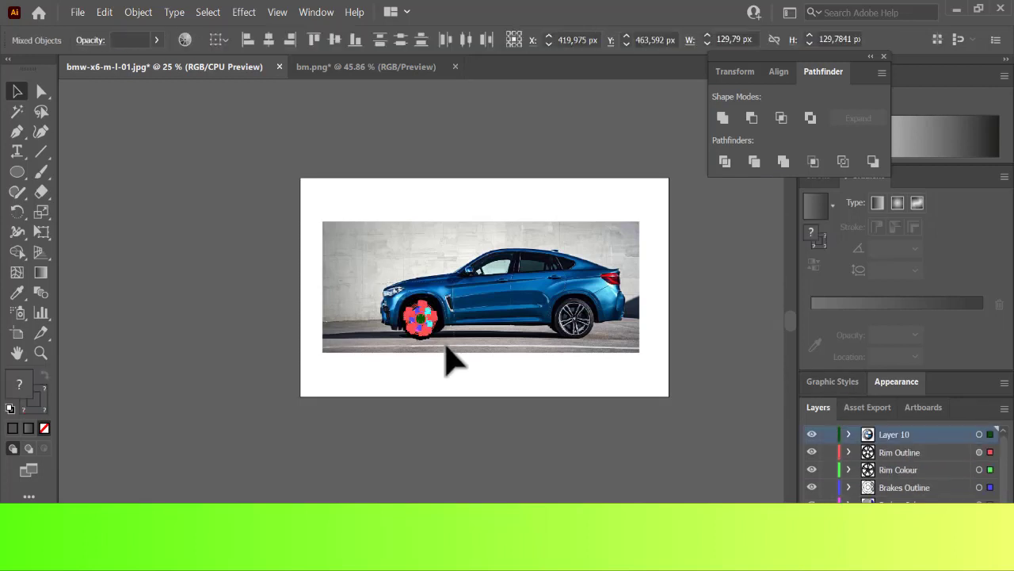
{"action": "key", "text": "ctrl+plus"}
{"action": "key", "text": "ctrl+plus"}
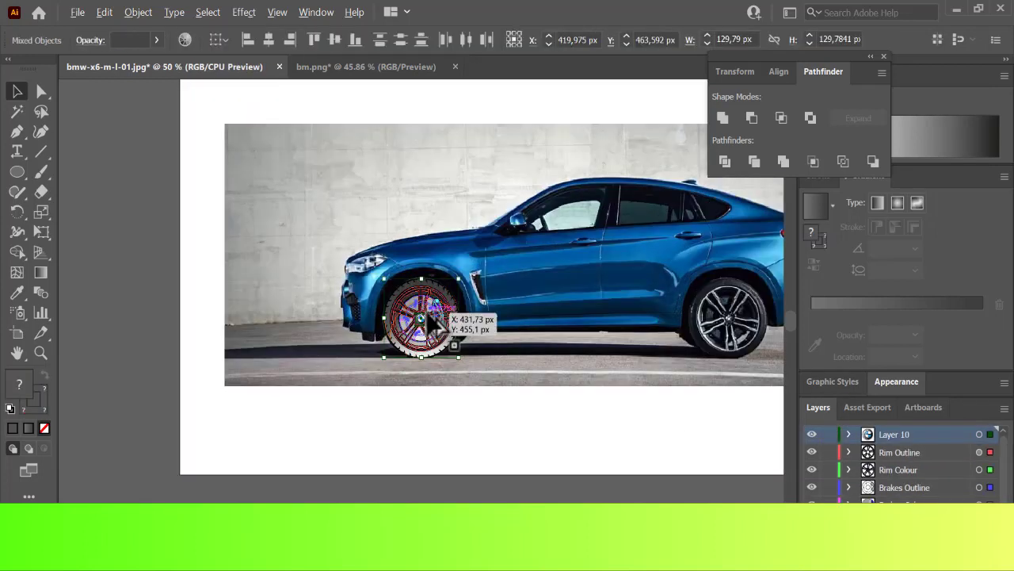
{"action": "left_click_drag", "start_coordinate": [427, 314], "coordinate": [737, 314], "text": "alt"}
{"action": "left_click", "coordinate": [693, 432]}
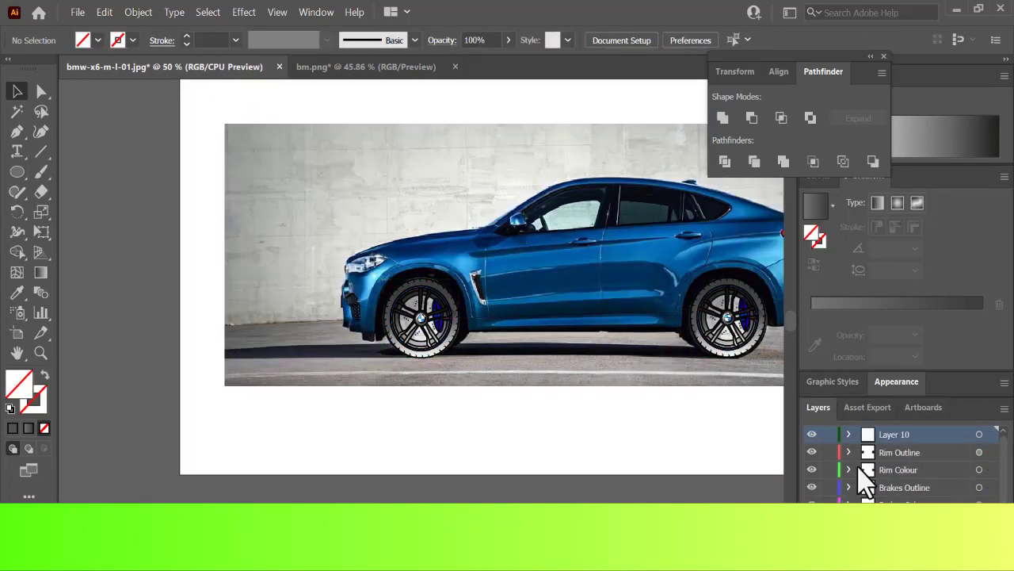
{"action": "left_click", "coordinate": [979, 487]}
{"action": "left_click", "coordinate": [849, 487]}
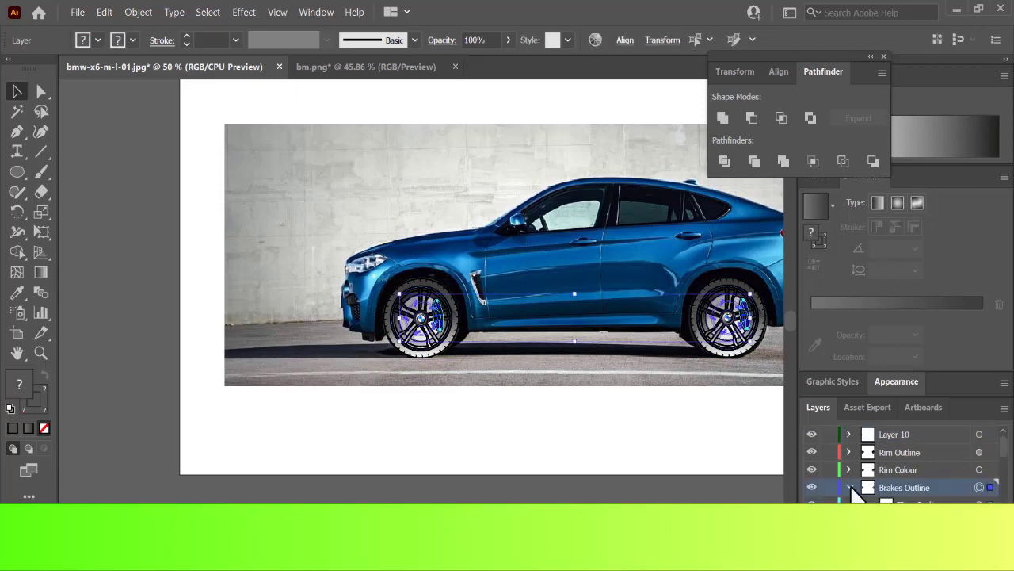
{"action": "left_click_drag", "start_coordinate": [379, 282], "coordinate": [444, 355]}
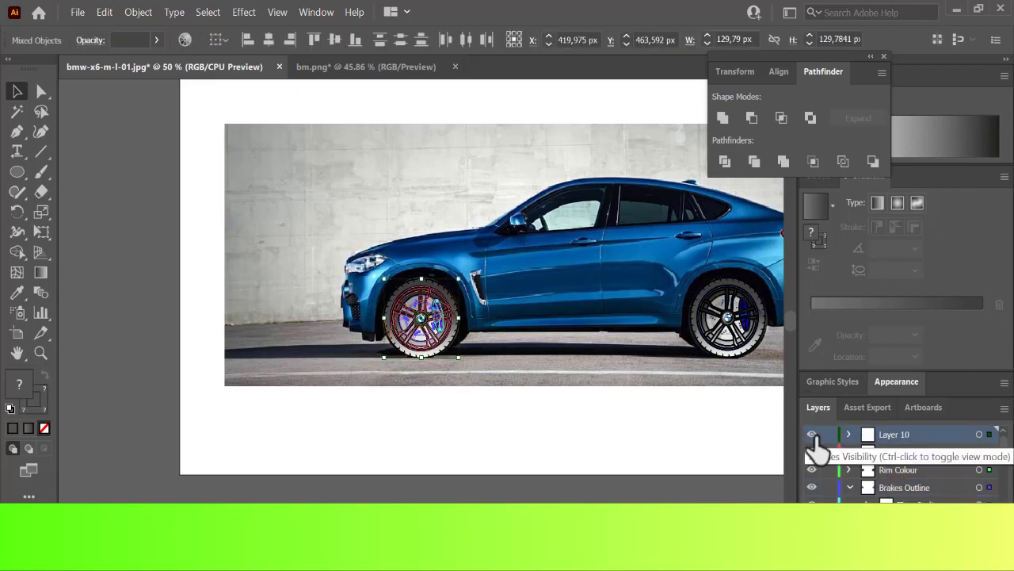
{"action": "left_click", "coordinate": [686, 432]}
{"action": "left_click", "coordinate": [738, 321]}
{"action": "key", "text": "ctrl+plus"}
{"action": "key", "text": "ctrl+plus"}
{"action": "key", "text": "ctrl+plus"}
{"action": "left_click", "coordinate": [402, 384], "text": "shift"}
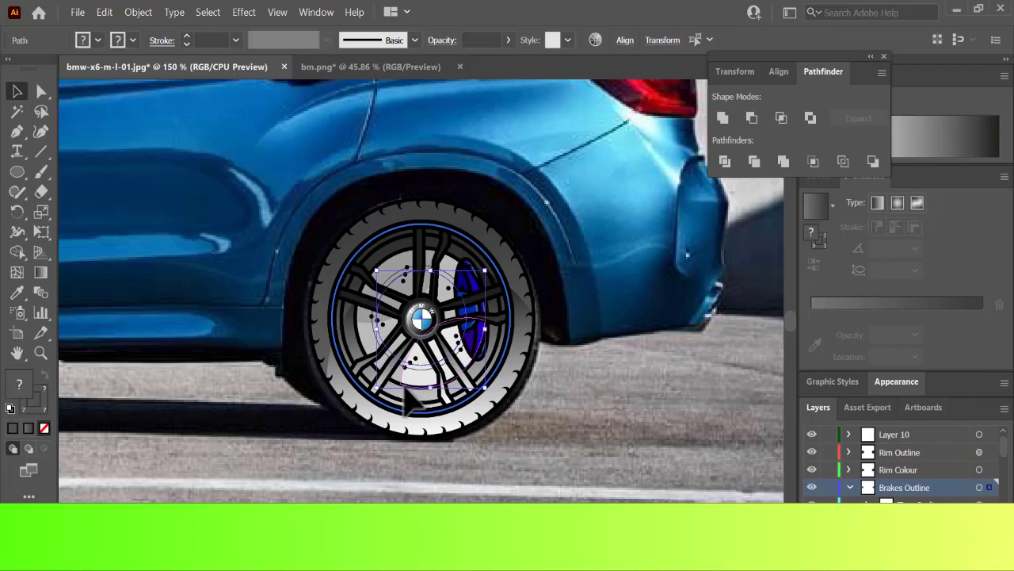
{"action": "left_click", "coordinate": [372, 342], "text": "shift"}
{"action": "left_click_drag", "start_coordinate": [458, 274], "coordinate": [471, 279]}
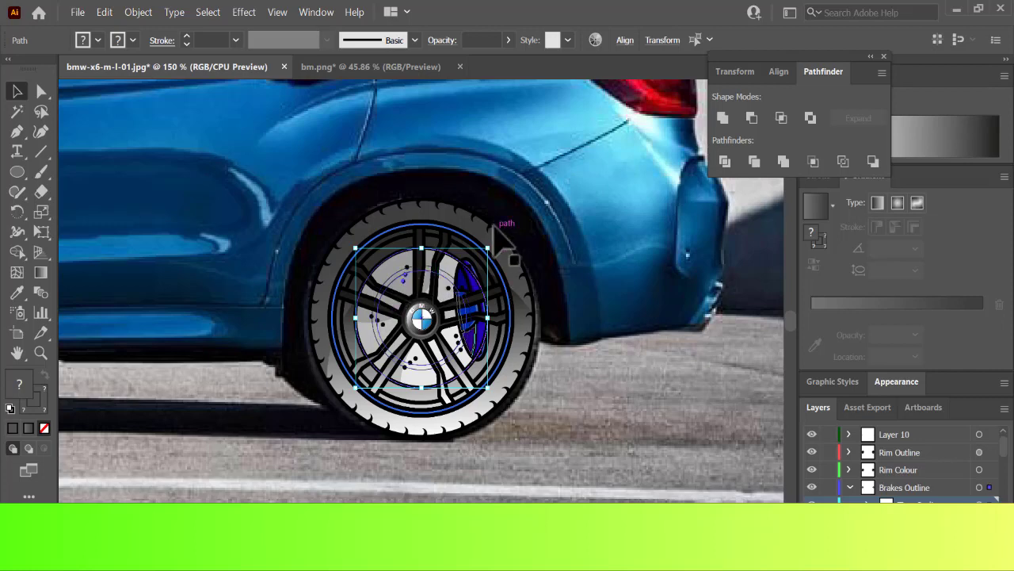
Undo the recent edits on the rear wheel together with the wheel copy itself.
{"action": "key", "text": "ctrl+z"}
{"action": "key", "text": "ctrl+z"}
{"action": "key", "text": "ctrl+z"}
{"action": "key", "text": "ctrl+z"}
{"action": "scroll", "coordinate": [366, 386], "scroll_direction": "right", "scroll_amount": 6}
{"action": "key", "text": "ctrl+0"}
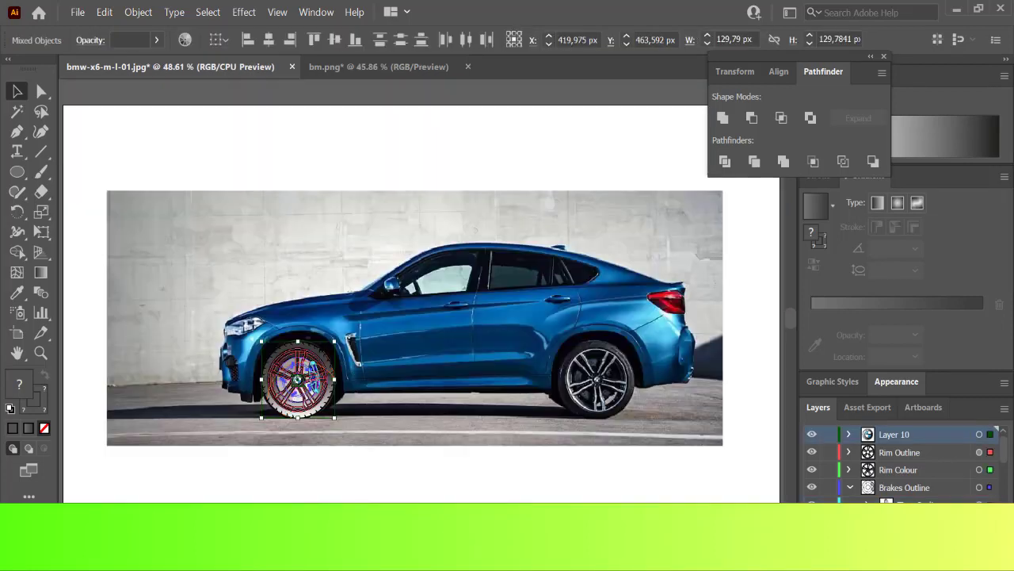
Duplicate the complete front wheel onto the rear wheel again and nudge the copy into alignment with the photo.
{"action": "left_click_drag", "start_coordinate": [308, 408], "coordinate": [605, 407]}
{"action": "key", "text": "ctrl+1"}
{"action": "left_click_drag", "start_coordinate": [458, 339], "coordinate": [459, 341]}
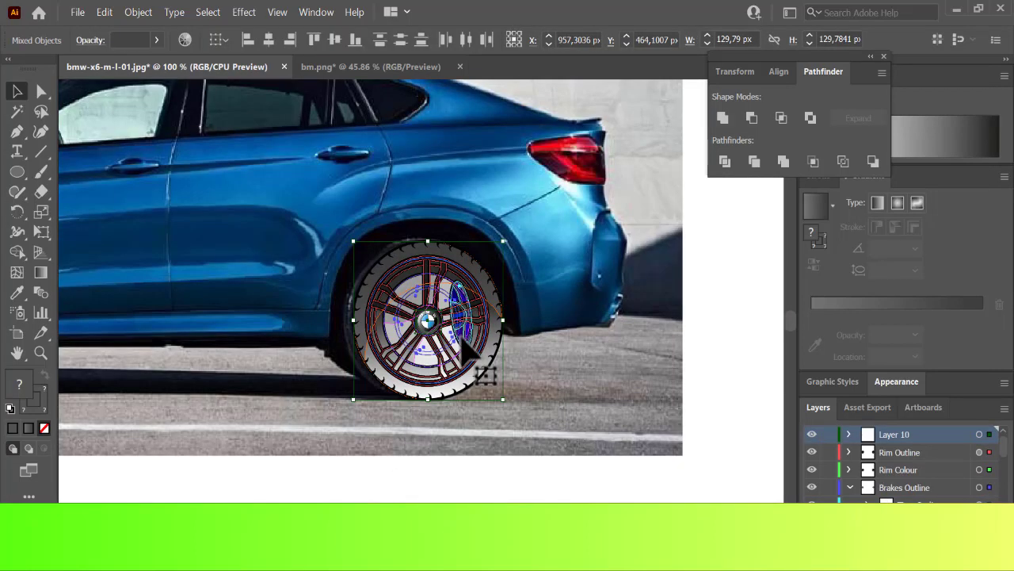
{"action": "left_click_drag", "start_coordinate": [410, 314], "coordinate": [411, 313]}
{"action": "key", "text": "ctrl+shift+a"}
{"action": "mouse_move", "coordinate": [1003, 444]}
{"action": "left_mouse_down"}
{"action": "mouse_move", "coordinate": [1003, 499]}
{"action": "mouse_move", "coordinate": [1003, 450]}
{"action": "left_mouse_up"}
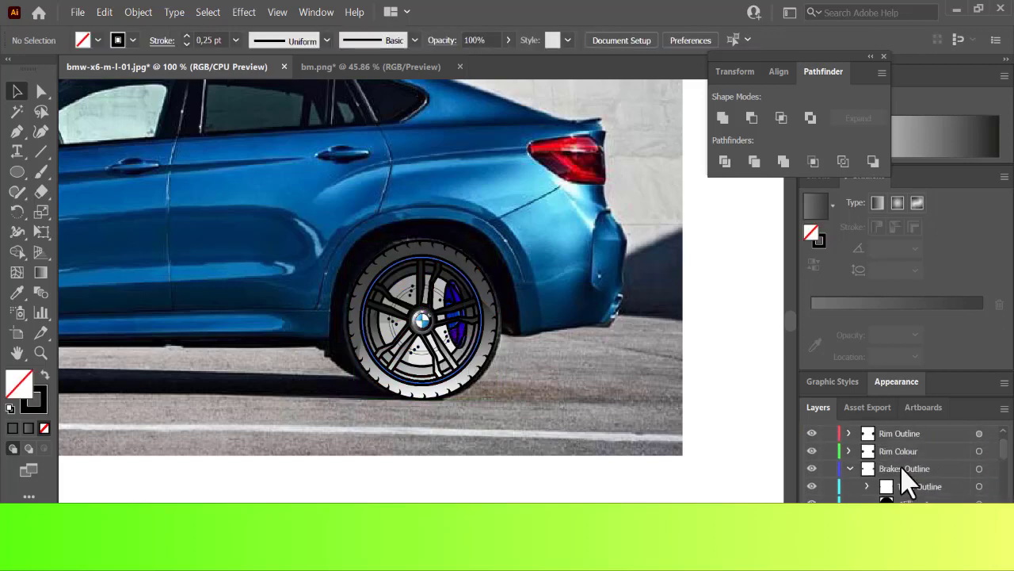
{"action": "key", "text": "ctrl+minus"}
{"action": "key", "text": "ctrl+minus"}
{"action": "key", "text": "ctrl+minus"}
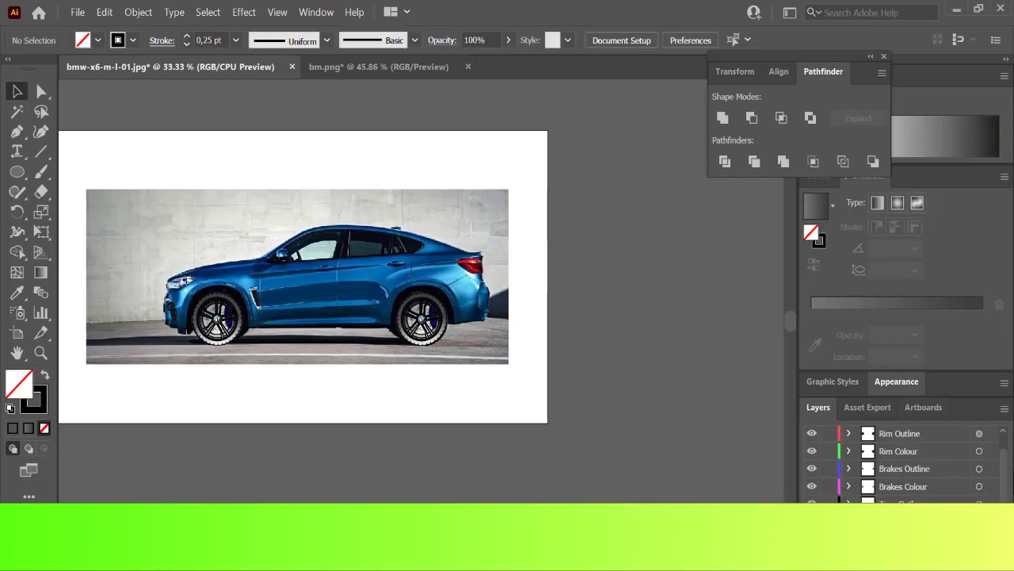
{"action": "left_click", "coordinate": [391, 325]}
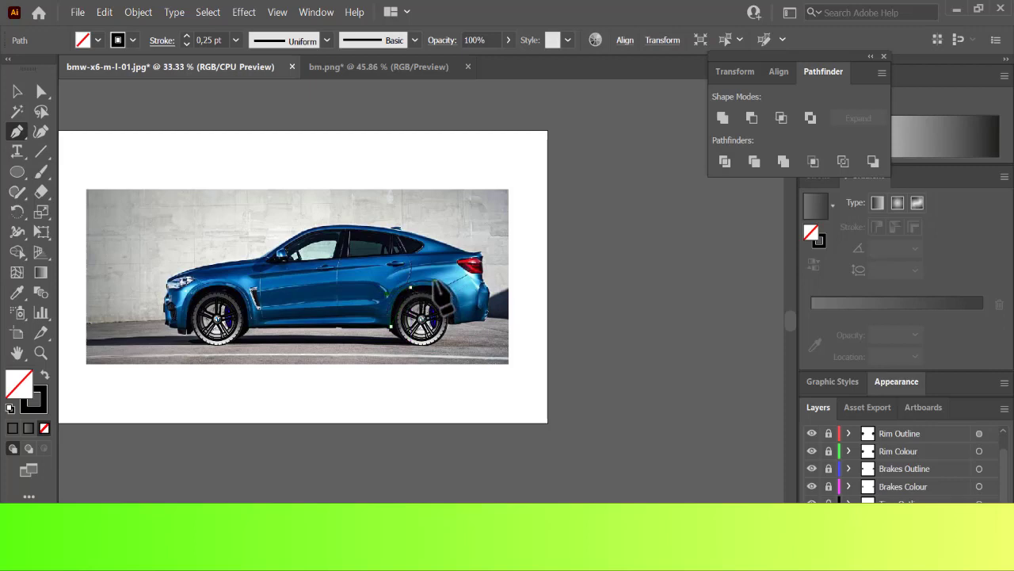
{"action": "key", "text": "ctrl+plus"}
{"action": "key", "text": "ctrl+plus"}
{"action": "key", "text": "ctrl+plus"}
{"action": "key", "text": "ctrl+plus"}
{"action": "left_click_drag", "start_coordinate": [605, 393], "coordinate": [649, 519]}
{"action": "left_click_drag", "start_coordinate": [1004, 489], "coordinate": [1003, 476]}
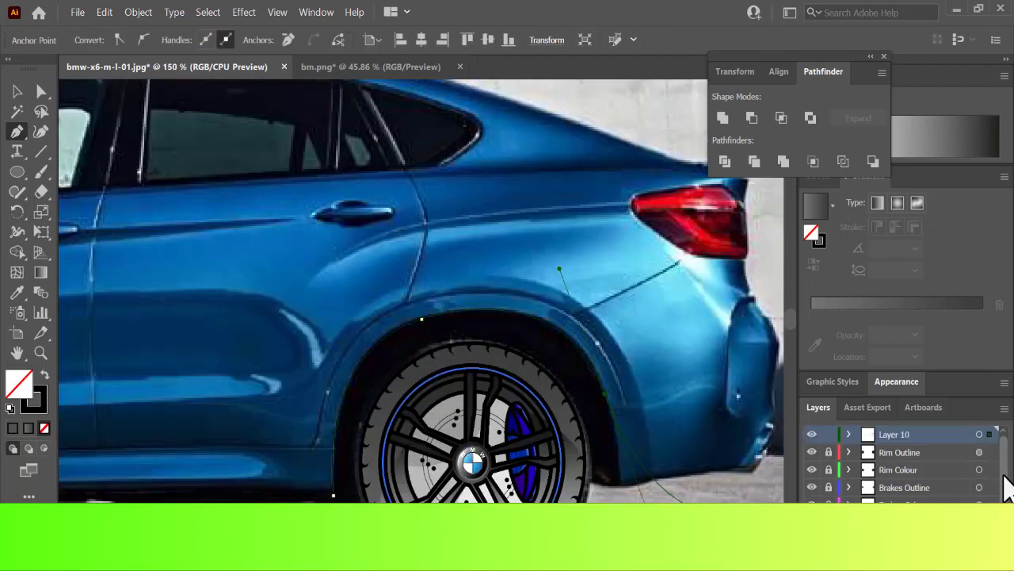
{"action": "key", "text": "ctrl+shift+a"}
Trace the inner edge of the rear wheel arch with the Pen tool, from the sill round to the rear bumper.
{"action": "scroll", "coordinate": [1006, 483], "scroll_direction": "down", "scroll_amount": 2}
{"action": "left_click", "coordinate": [333, 491]}
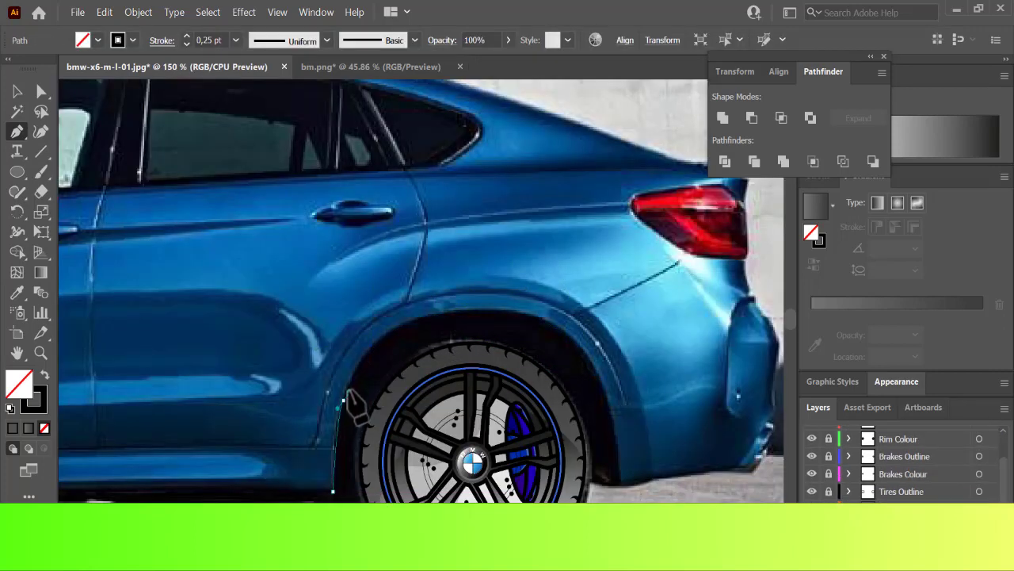
{"action": "left_click_drag", "start_coordinate": [353, 372], "coordinate": [386, 345]}
{"action": "left_click", "coordinate": [487, 310]}
{"action": "left_click", "coordinate": [600, 379]}
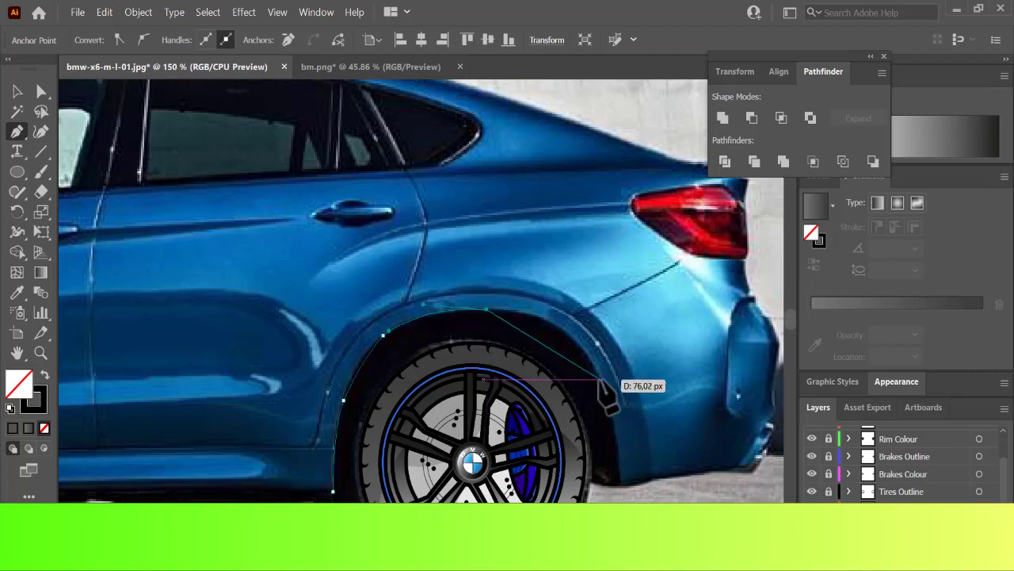
{"action": "left_click_drag", "start_coordinate": [620, 483], "coordinate": [623, 547]}
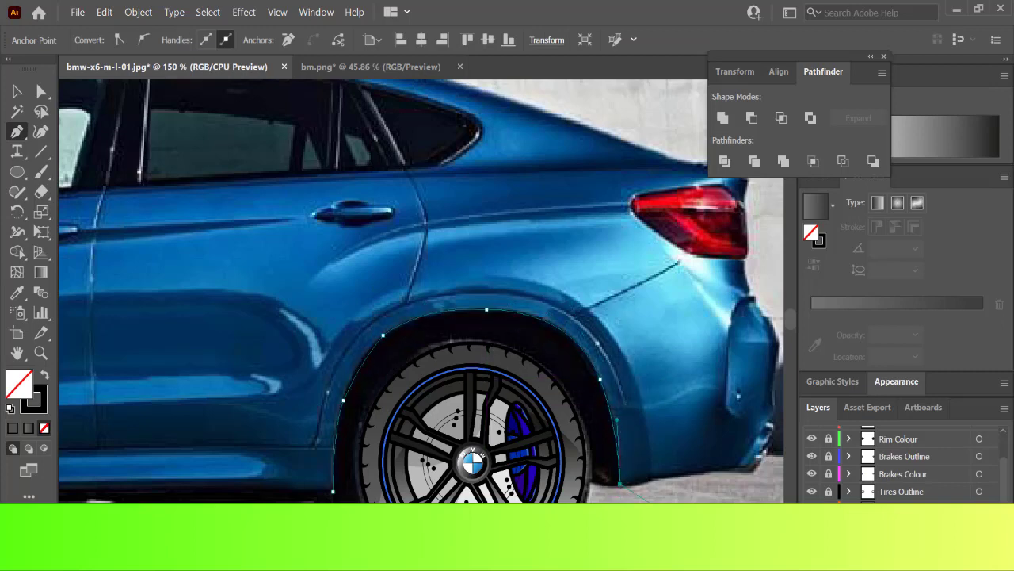
Hide the reference photo and set the rear wheel arch path's stroke to 2 pt.
{"action": "left_click", "coordinate": [811, 526]}
{"action": "key", "text": "v"}
{"action": "left_click", "coordinate": [236, 41]}
{"action": "left_click", "coordinate": [252, 132]}
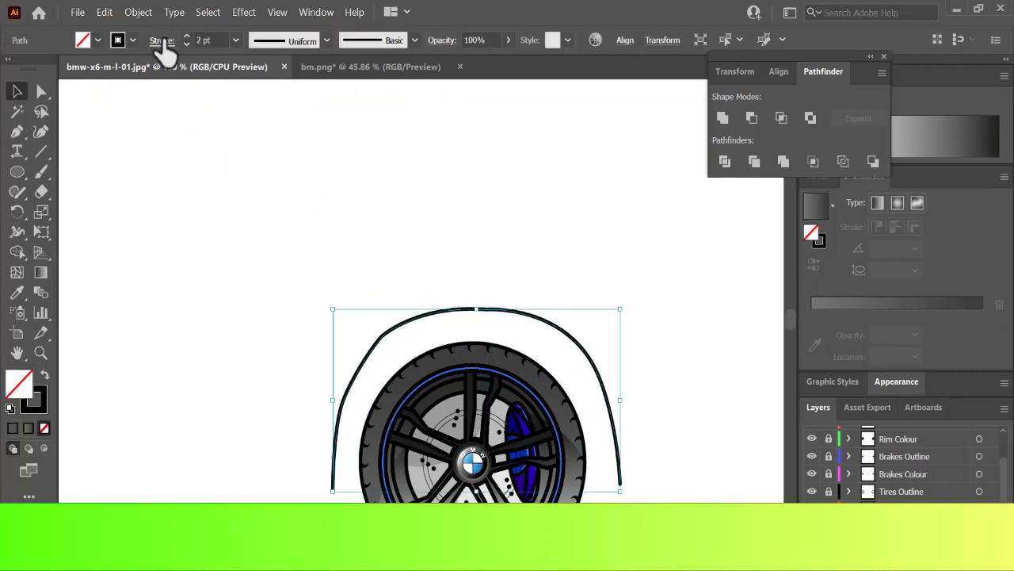
{"action": "key", "text": "ctrl+0"}
{"action": "left_click_drag", "start_coordinate": [560, 358], "coordinate": [445, 373]}
{"action": "key", "text": "ctrl+z"}
{"action": "key", "text": "ctrl+z"}
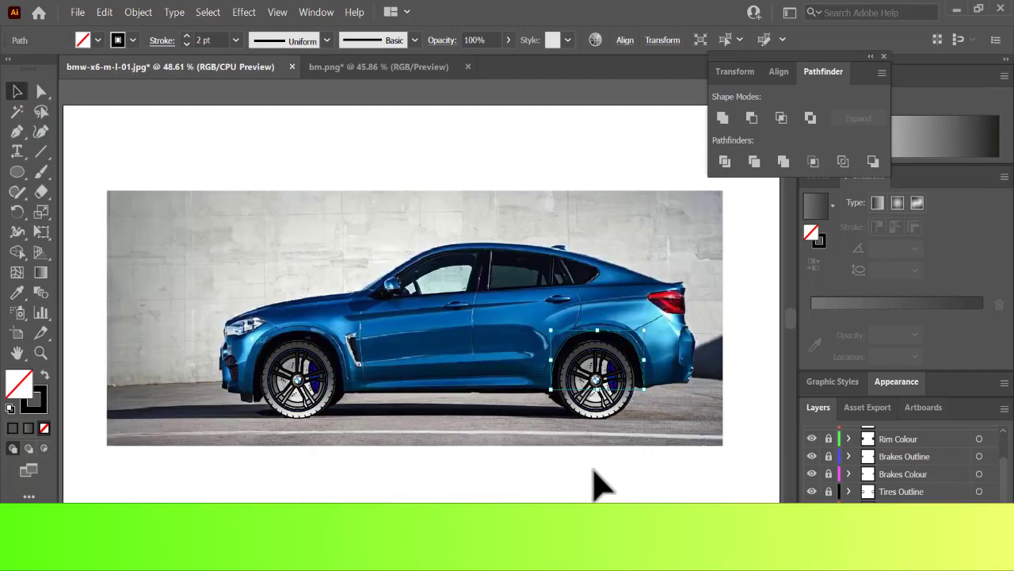
Continue the body outline with the Pen tool from the rear wheel arch along the car's underside to the front wheel arch.
{"action": "key", "text": "p"}
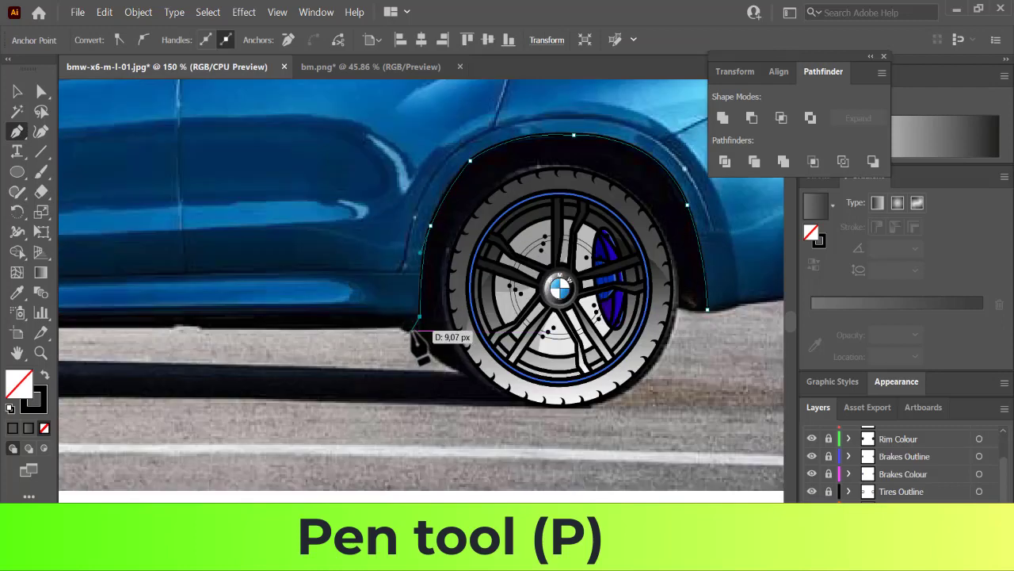
{"action": "left_click", "coordinate": [423, 342]}
{"action": "left_click", "coordinate": [412, 344]}
{"action": "left_click", "coordinate": [413, 334]}
{"action": "left_click", "coordinate": [398, 327]}
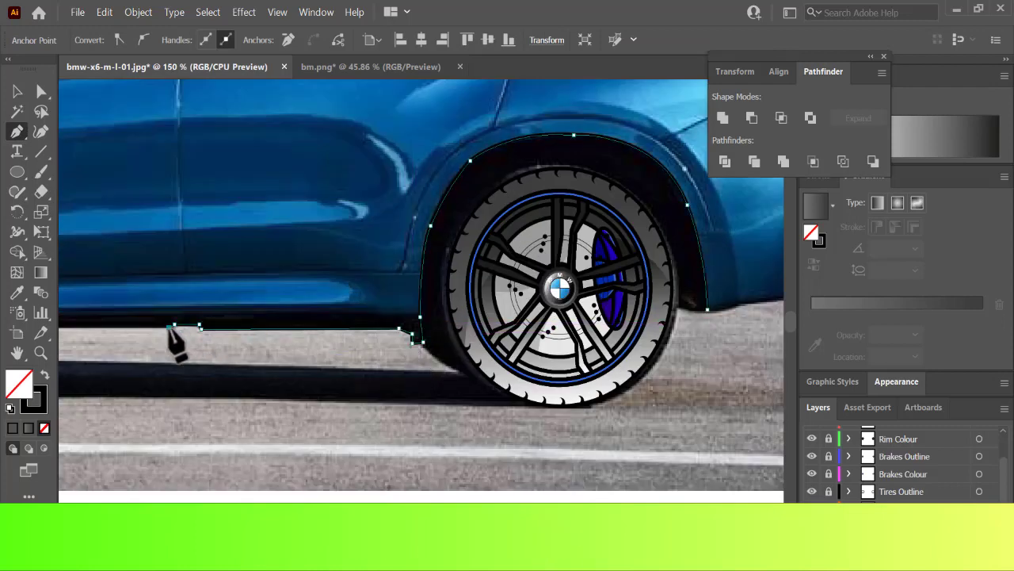
{"action": "key", "text": "ctrl+minus"}
{"action": "scroll", "coordinate": [161, 214], "scroll_direction": "left", "scroll_amount": 2}
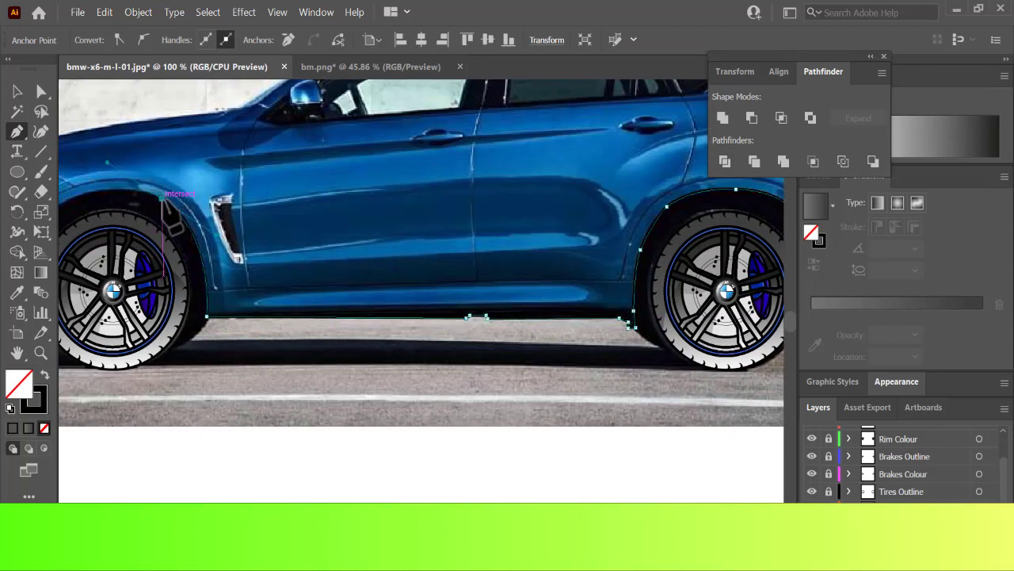
Trace the front wheel arch and the flap beneath the front bumper.
{"action": "scroll", "coordinate": [103, 222], "scroll_direction": "left", "scroll_amount": 2}
{"action": "left_click", "coordinate": [206, 198]}
{"action": "left_click_drag", "start_coordinate": [156, 319], "coordinate": [163, 416]}
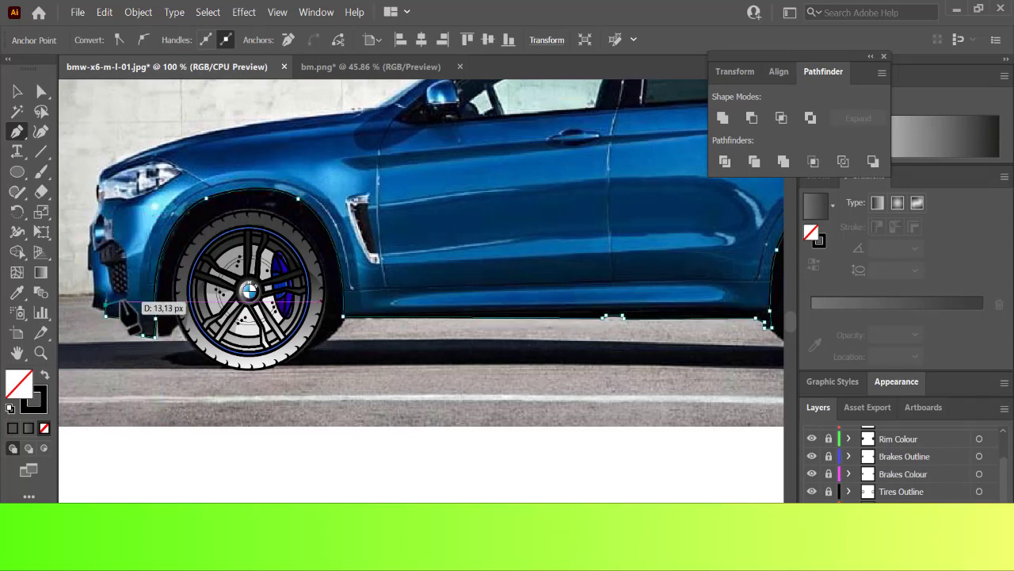
{"action": "left_click", "coordinate": [127, 339], "text": "ctrl"}
Trace the car's nose up the front bumper and headlight, and along the bonnet to the windscreen base.
{"action": "left_click", "coordinate": [105, 304]}
{"action": "left_click", "coordinate": [93, 306]}
{"action": "left_click", "coordinate": [89, 244]}
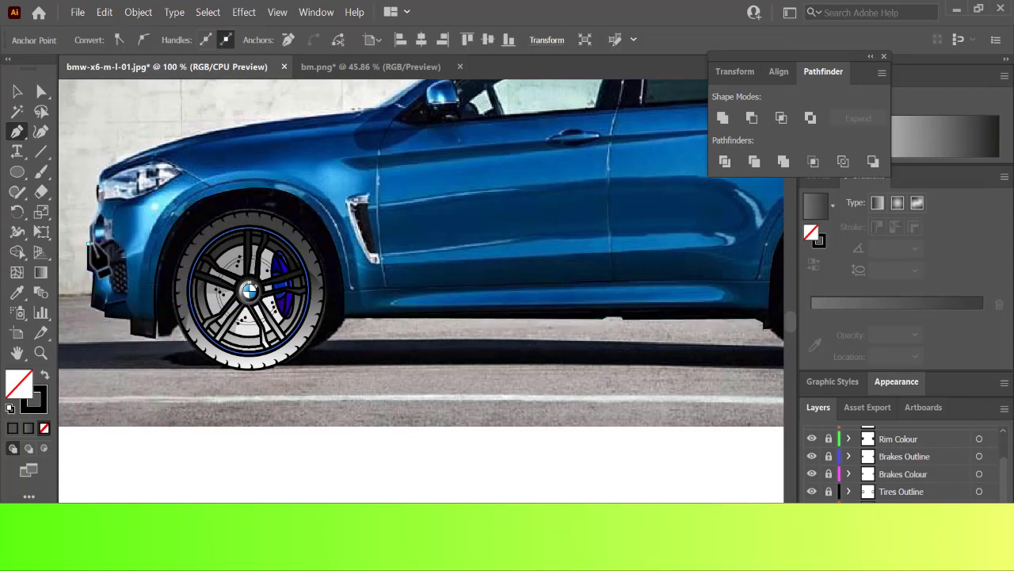
{"action": "left_click", "coordinate": [101, 171]}
{"action": "left_click_drag", "start_coordinate": [315, 117], "coordinate": [403, 104]}
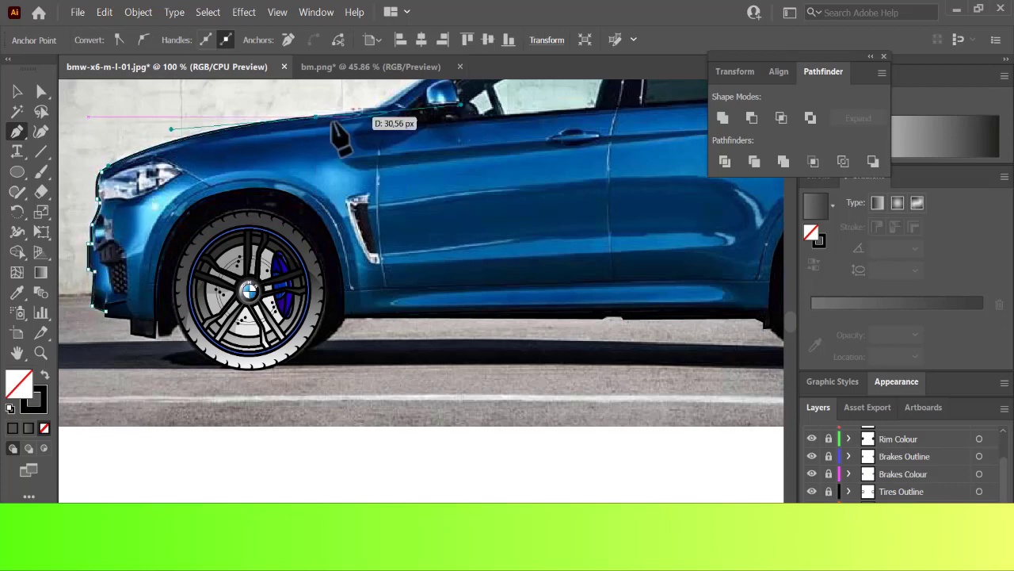
{"action": "left_click", "coordinate": [359, 111]}
{"action": "key", "text": "ctrl+minus"}
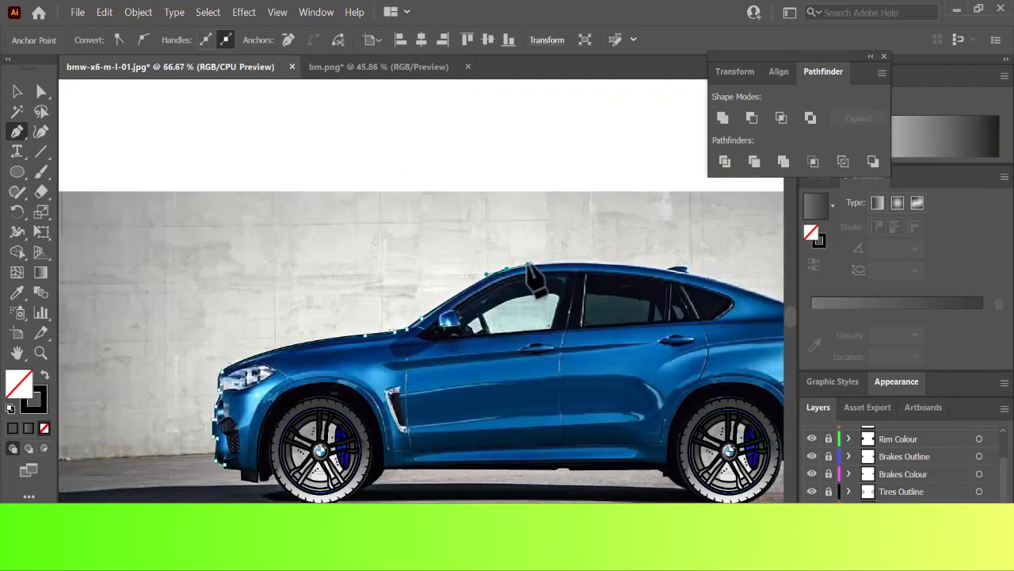
Continue the body outline along the roof, around the antenna fin and down to the rear spoiler.
{"action": "left_click", "coordinate": [560, 260]}
{"action": "left_click", "coordinate": [629, 266]}
{"action": "left_click", "coordinate": [697, 271]}
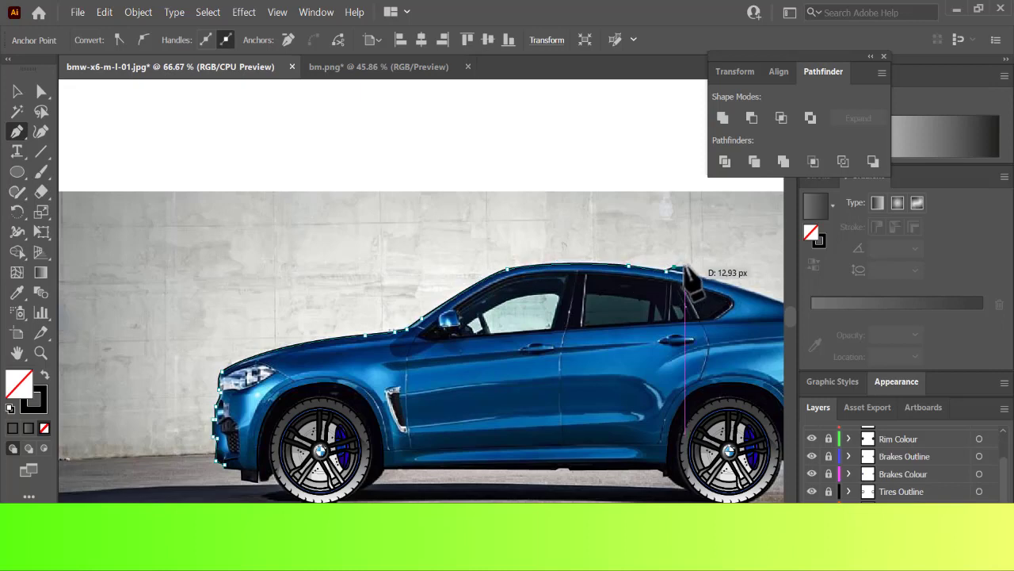
{"action": "key", "text": "ctrl+minus"}
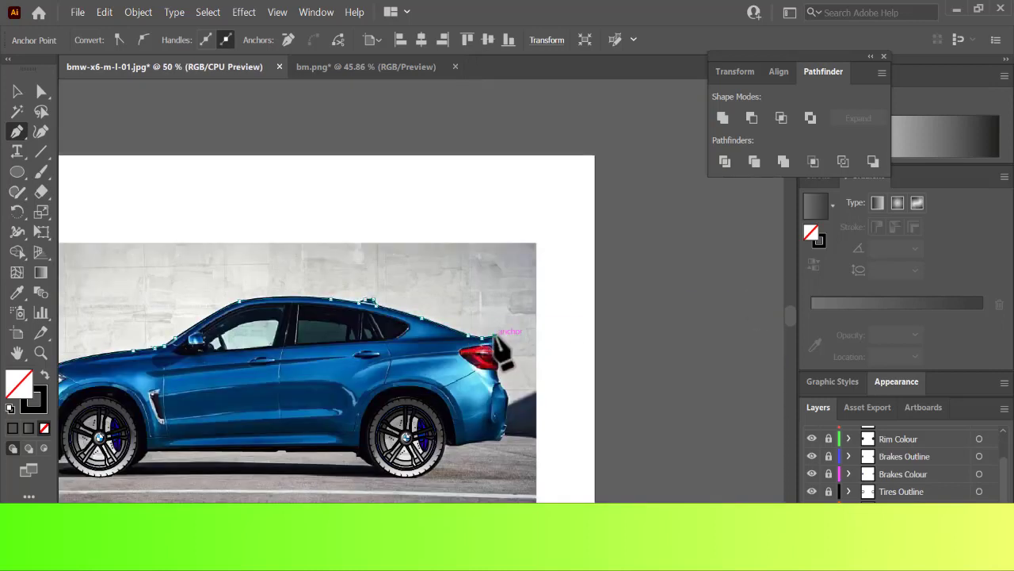
{"action": "scroll", "coordinate": [501, 348], "scroll_direction": "up", "scroll_amount": 4}
Trace the car's rear end past the tail light, bumper and exhaust, joining the outline to the rear wheel arch.
{"action": "left_click", "coordinate": [437, 501]}
{"action": "key", "text": "ctrl+plus"}
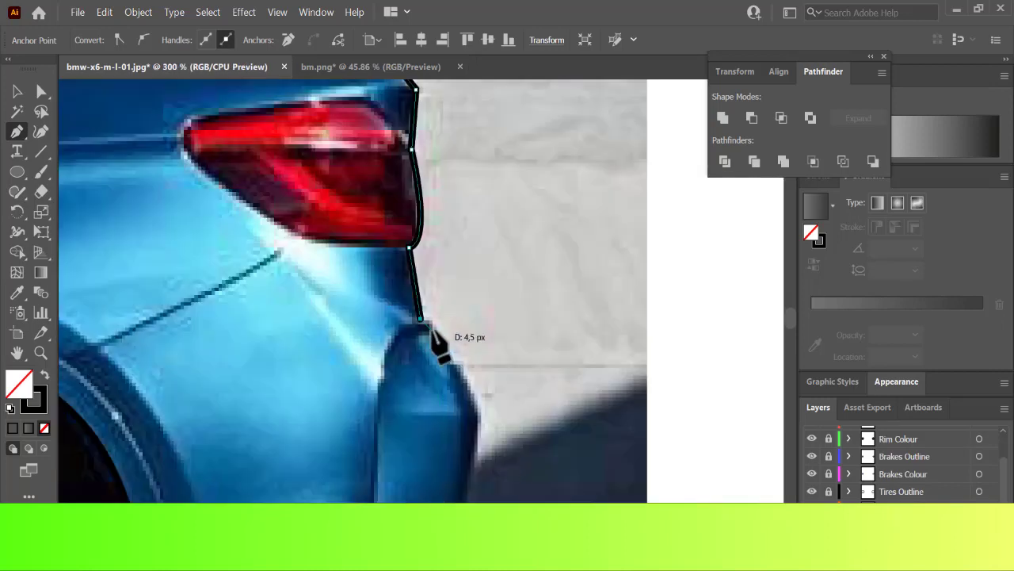
{"action": "left_click", "coordinate": [469, 507]}
{"action": "key", "text": "ctrl+plus"}
{"action": "left_click", "coordinate": [423, 384]}
{"action": "key", "text": "ctrl+minus"}
{"action": "left_click", "coordinate": [409, 327]}
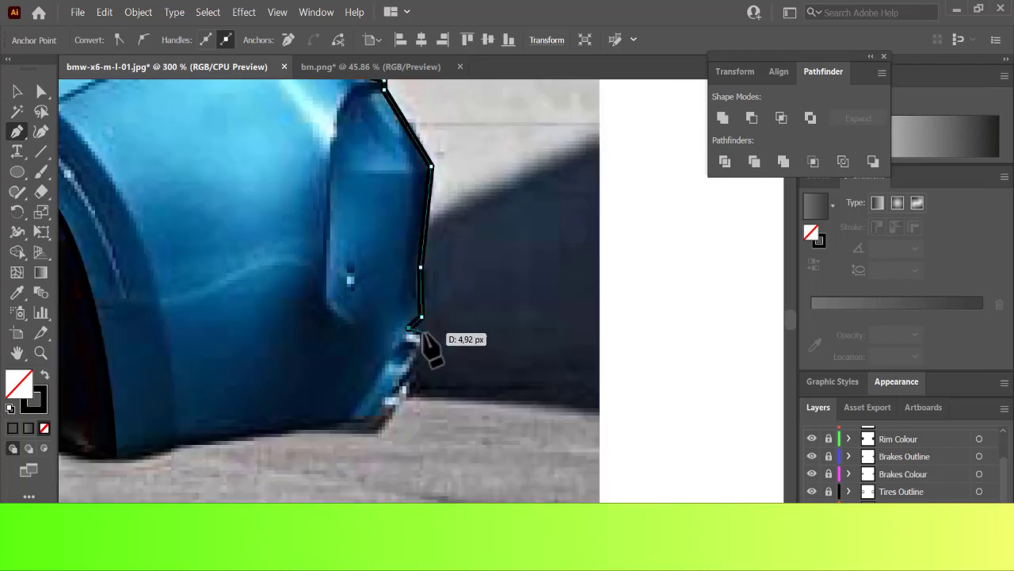
{"action": "left_click", "coordinate": [118, 454]}
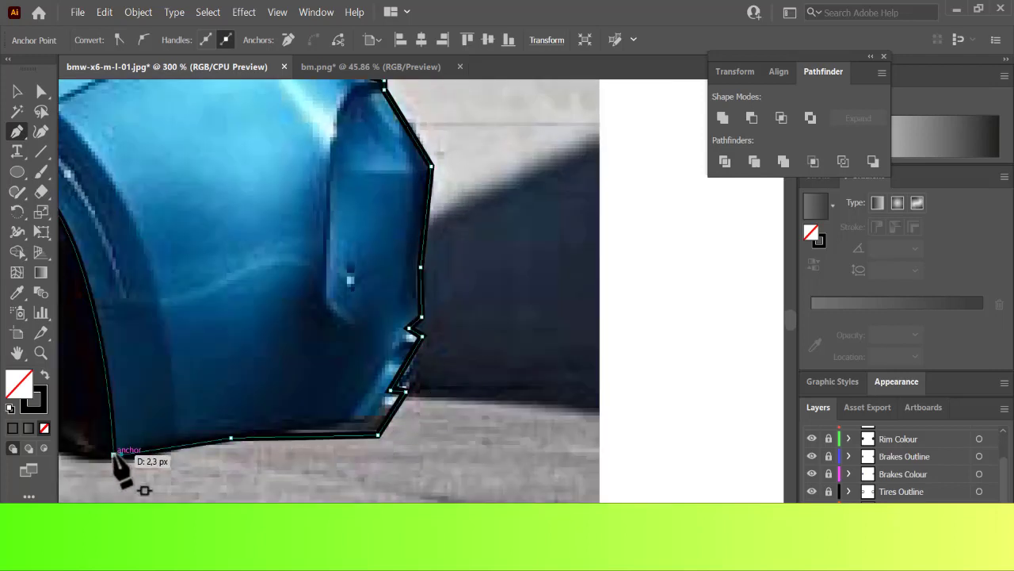
{"action": "key", "text": "ctrl+shift+a"}
Draw the curved contour of the vertical panel at the rear bumper's outer edge.
{"action": "left_click", "coordinate": [396, 86]}
{"action": "scroll", "coordinate": [395, 86], "scroll_direction": "up", "scroll_amount": 1}
{"action": "left_click", "coordinate": [357, 114]}
{"action": "left_click_drag", "start_coordinate": [329, 224], "coordinate": [329, 322]}
{"action": "left_click", "coordinate": [329, 335]}
{"action": "left_click_drag", "start_coordinate": [385, 355], "coordinate": [420, 344]}
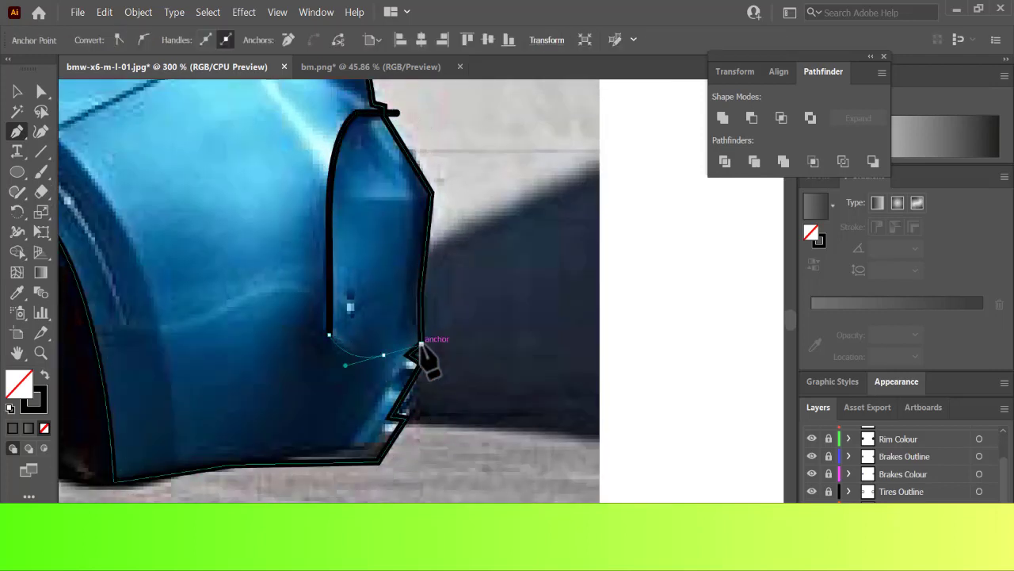
{"action": "key", "text": "ctrl+shift+a"}
Trace the tail light's edges with 2 pt open paths that cross the rear body outline.
{"action": "key", "text": "ctrl+minus"}
{"action": "key", "text": "ctrl+minus"}
{"action": "key", "text": "ctrl+minus"}
{"action": "key", "text": "ctrl+minus"}
{"action": "key", "text": "ctrl+minus"}
{"action": "key", "text": "ctrl+minus"}
{"action": "key", "text": "ctrl+plus"}
{"action": "key", "text": "ctrl+plus"}
{"action": "key", "text": "ctrl+plus"}
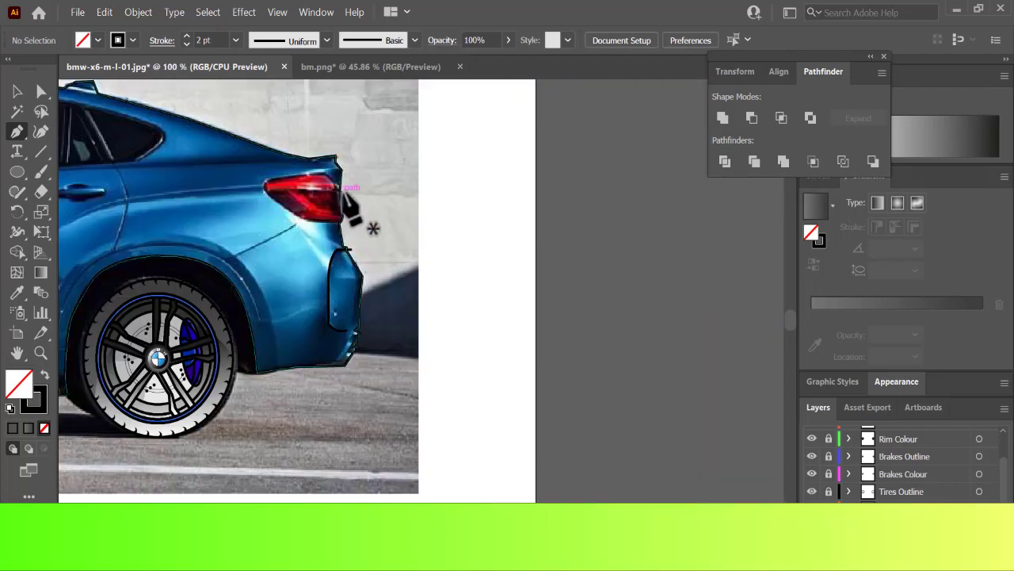
{"action": "left_click_drag", "start_coordinate": [344, 189], "coordinate": [266, 183]}
{"action": "key", "text": "ctrl+shift+a"}
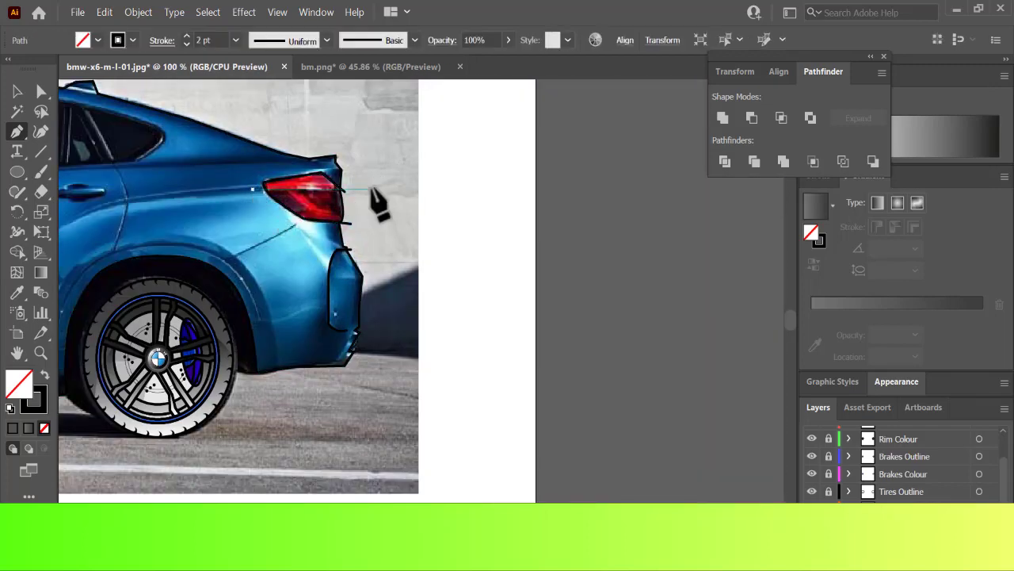
Draw the curved outer trim line of the rear wheel arch.
{"action": "scroll", "coordinate": [372, 270], "scroll_direction": "left", "scroll_amount": 5}
{"action": "left_click", "coordinate": [228, 345]}
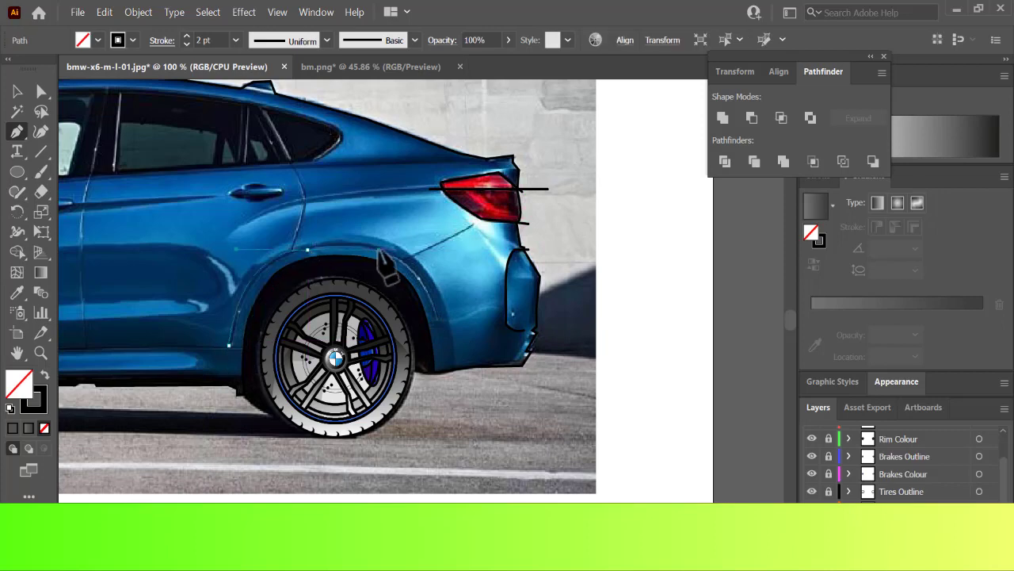
{"action": "left_click_drag", "start_coordinate": [308, 250], "coordinate": [376, 247]}
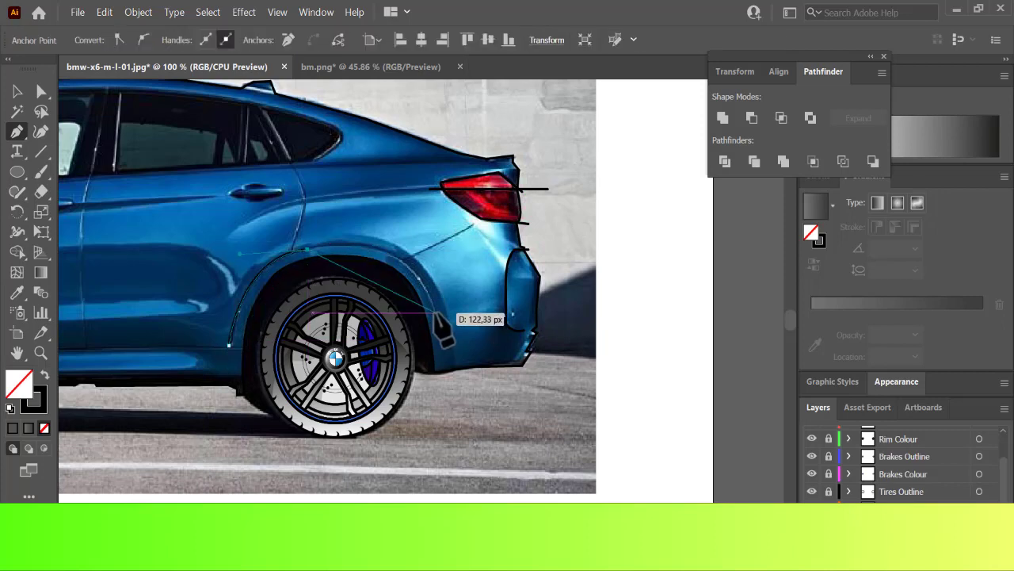
{"action": "left_click", "coordinate": [552, 409], "text": "ctrl"}
Draw the bumper seam line from the tail light down to the rear wheel arch trim.
{"action": "left_click", "coordinate": [472, 225]}
{"action": "left_click", "coordinate": [397, 264]}
{"action": "left_click", "coordinate": [659, 355], "text": "ctrl"}
Trace a closed outline around all the side windows, from the mirror to the rear quarter window.
{"action": "scroll", "coordinate": [462, 187], "scroll_direction": "left", "scroll_amount": 4}
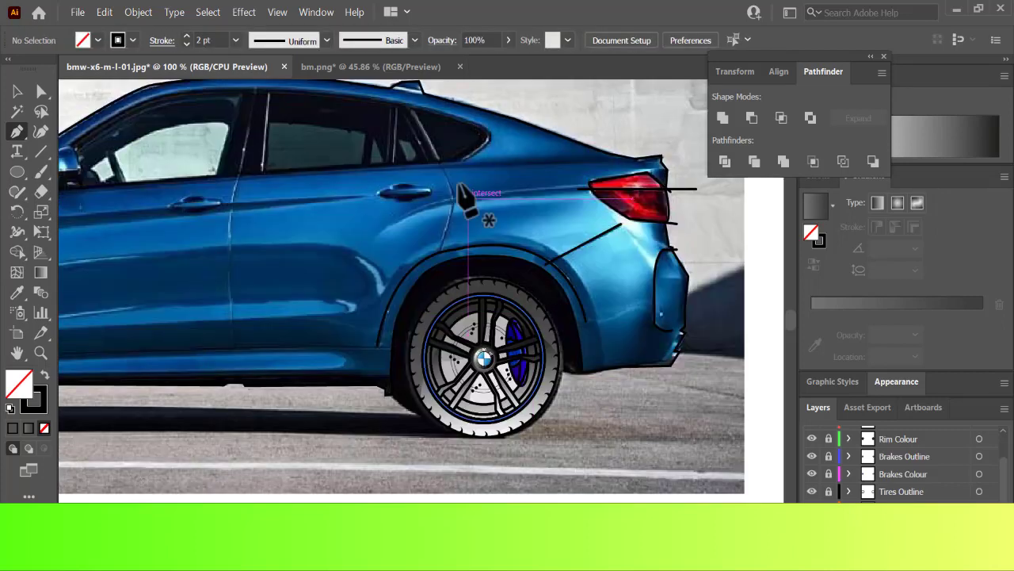
{"action": "scroll", "coordinate": [458, 185], "scroll_direction": "left", "scroll_amount": 5}
{"action": "left_click", "coordinate": [160, 184]}
{"action": "left_click_drag", "start_coordinate": [254, 122], "coordinate": [306, 87]}
{"action": "scroll", "coordinate": [380, 82], "scroll_direction": "up", "scroll_amount": 1}
{"action": "left_click", "coordinate": [405, 117]}
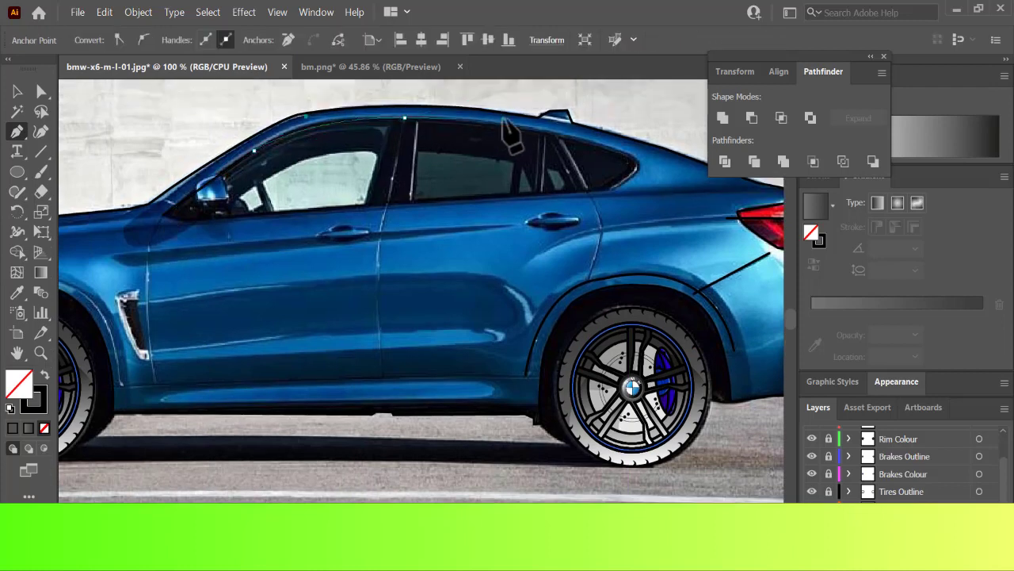
{"action": "left_click", "coordinate": [636, 164]}
{"action": "left_click", "coordinate": [611, 190]}
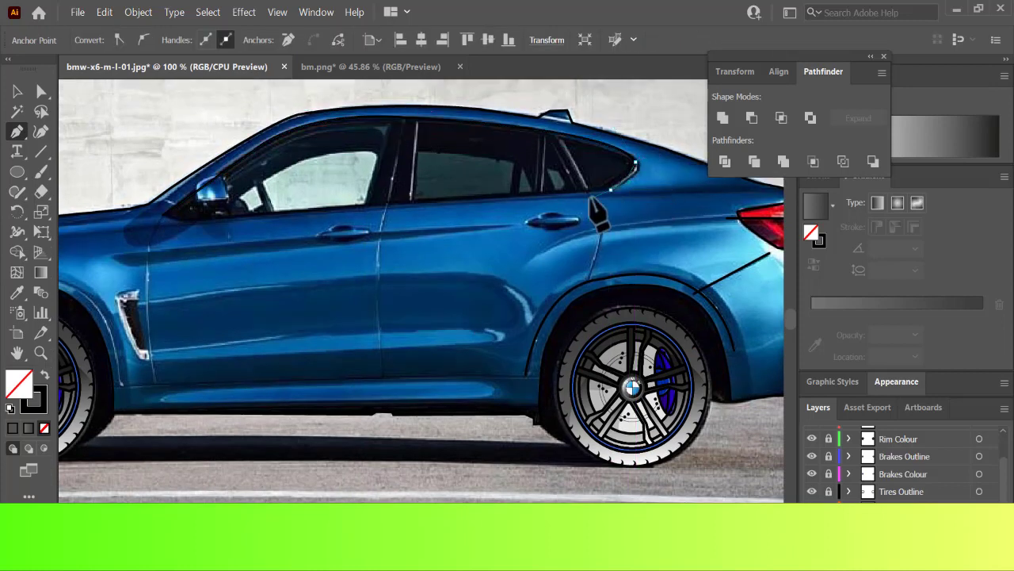
{"action": "left_click", "coordinate": [192, 225]}
{"action": "left_click", "coordinate": [163, 215]}
{"action": "left_click", "coordinate": [243, 243], "text": "ctrl"}
Draw a dividing line down the pillar between the front and rear side windows.
{"action": "left_click", "coordinate": [405, 117], "text": "ctrl"}
{"action": "left_click", "coordinate": [382, 140], "text": "ctrl"}
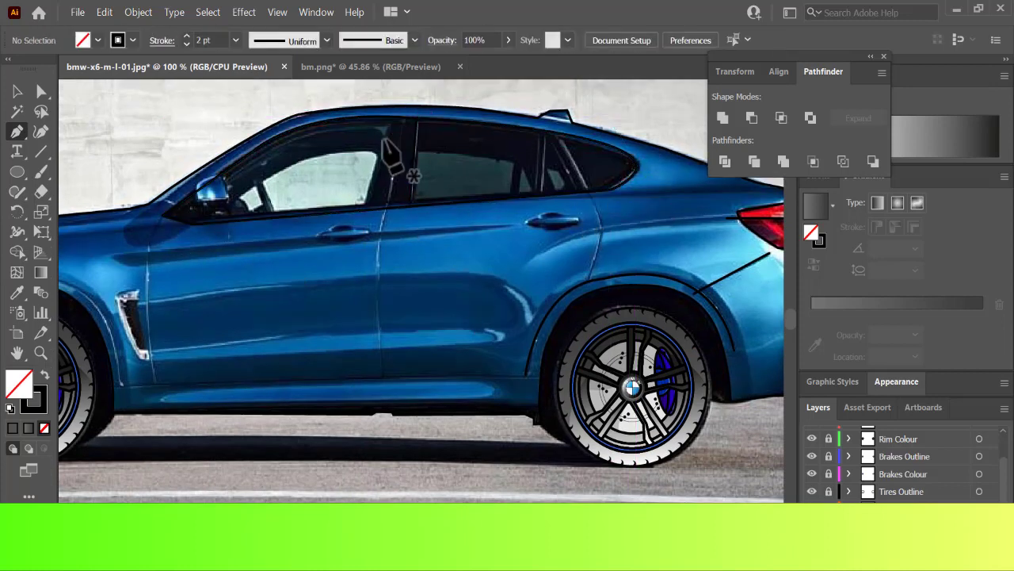
{"action": "left_click", "coordinate": [396, 215], "text": "ctrl"}
Offset the side window outline inward by -5 px with miter joins and a miter limit of 4.
{"action": "left_click", "coordinate": [18, 91]}
{"action": "left_click", "coordinate": [138, 12]}
{"action": "mouse_move", "coordinate": [190, 375]}
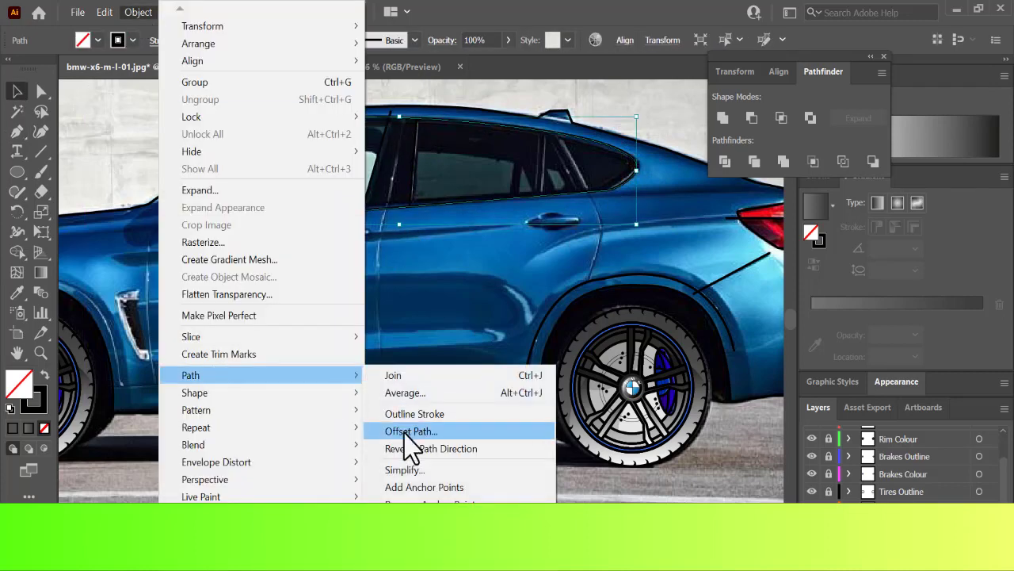
{"action": "left_click", "coordinate": [408, 432]}
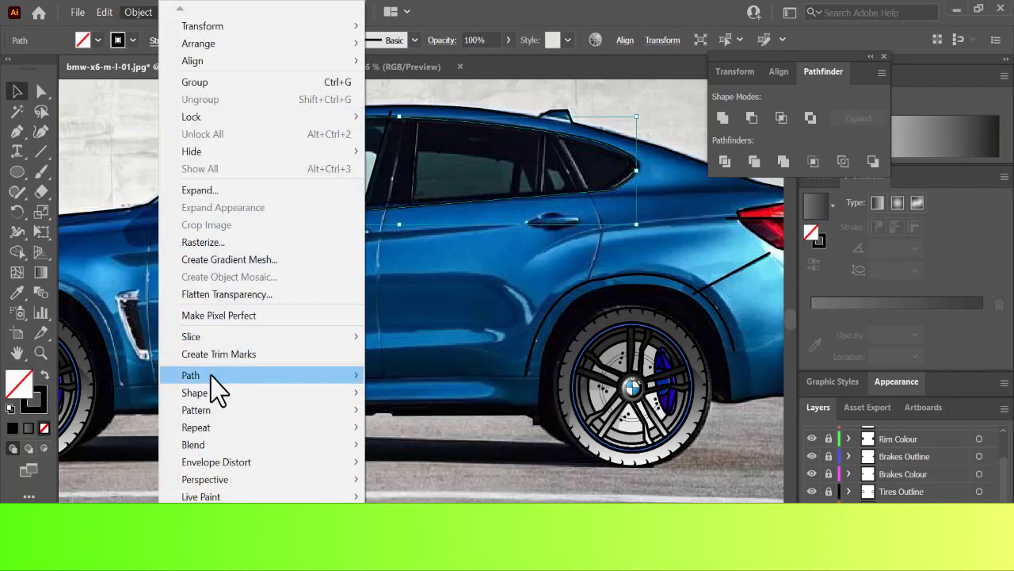
{"action": "left_click", "coordinate": [404, 432]}
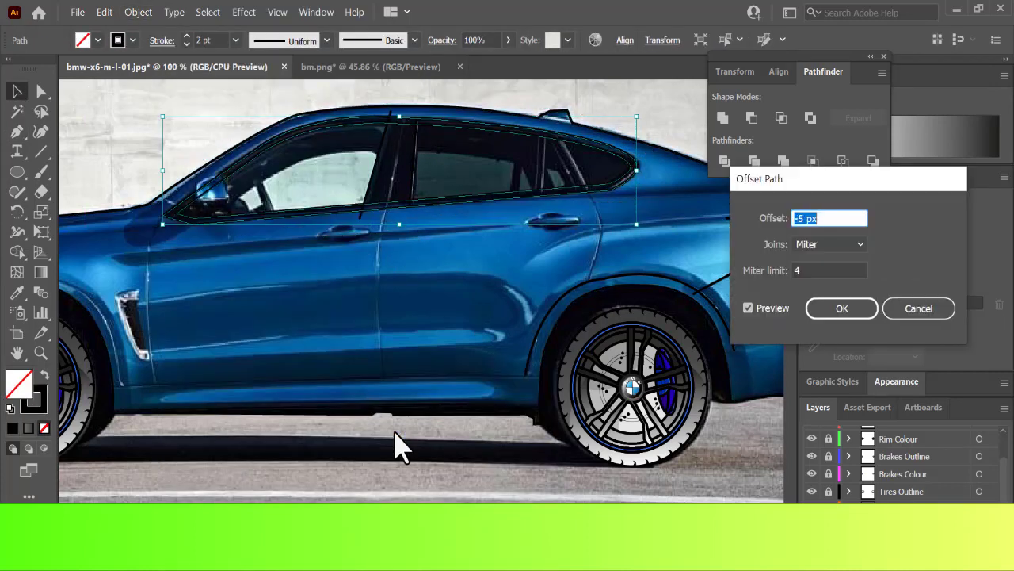
{"action": "left_click", "coordinate": [824, 306]}
{"action": "left_click", "coordinate": [320, 98]}
Draw the rear door's back edge from the window outline down to the rear wheel arch trim.
{"action": "key", "text": "p"}
{"action": "left_click", "coordinate": [588, 190]}
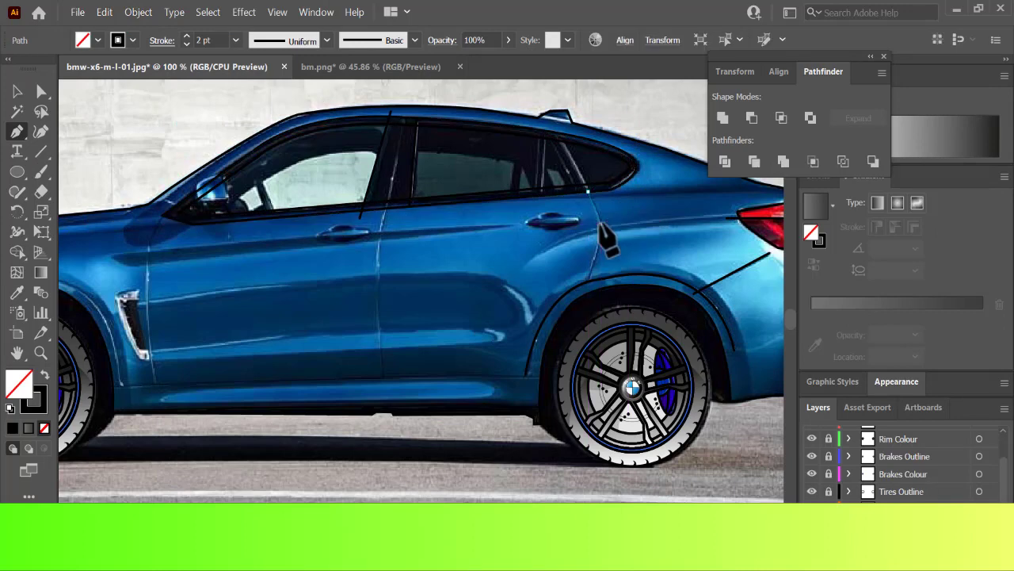
{"action": "left_click", "coordinate": [600, 226]}
{"action": "left_click", "coordinate": [590, 279]}
{"action": "left_click", "coordinate": [491, 372], "text": "ctrl"}
Draw the seam between the front and rear doors and the line along the doors' lower edge.
{"action": "left_click", "coordinate": [388, 207]}
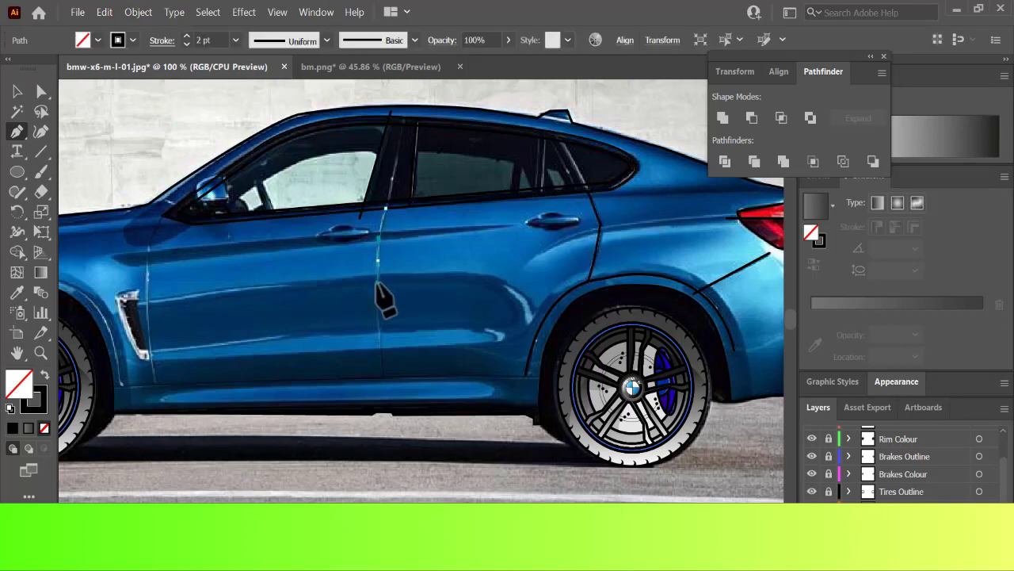
{"action": "left_click", "coordinate": [382, 377]}
{"action": "left_click", "coordinate": [539, 377]}
{"action": "left_click", "coordinate": [233, 357], "text": "ctrl"}
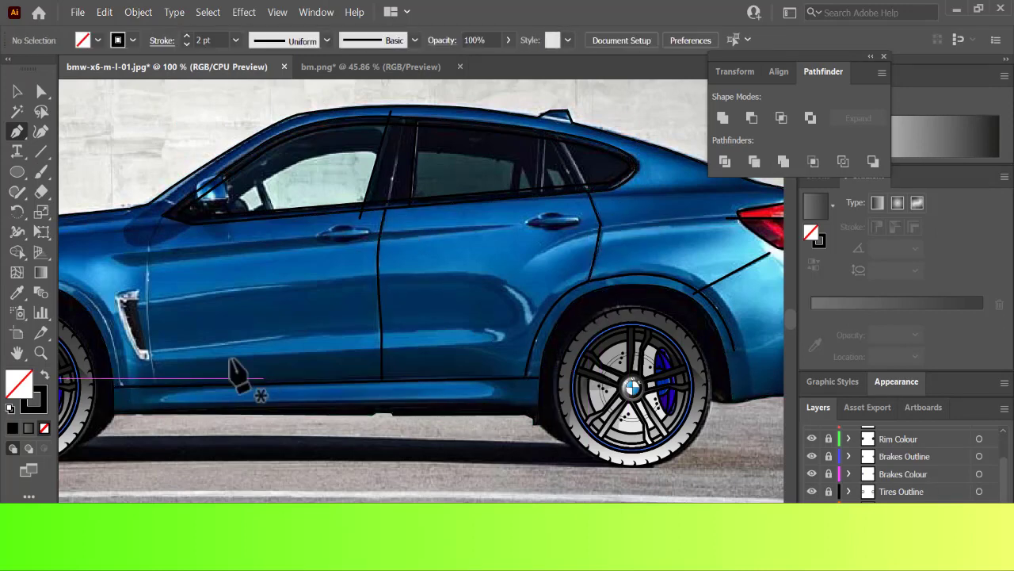
Draw the front door's leading edge from the window corner down to the sill line.
{"action": "left_click", "coordinate": [163, 216]}
{"action": "left_click", "coordinate": [148, 239]}
{"action": "left_click", "coordinate": [159, 340], "text": "ctrl"}
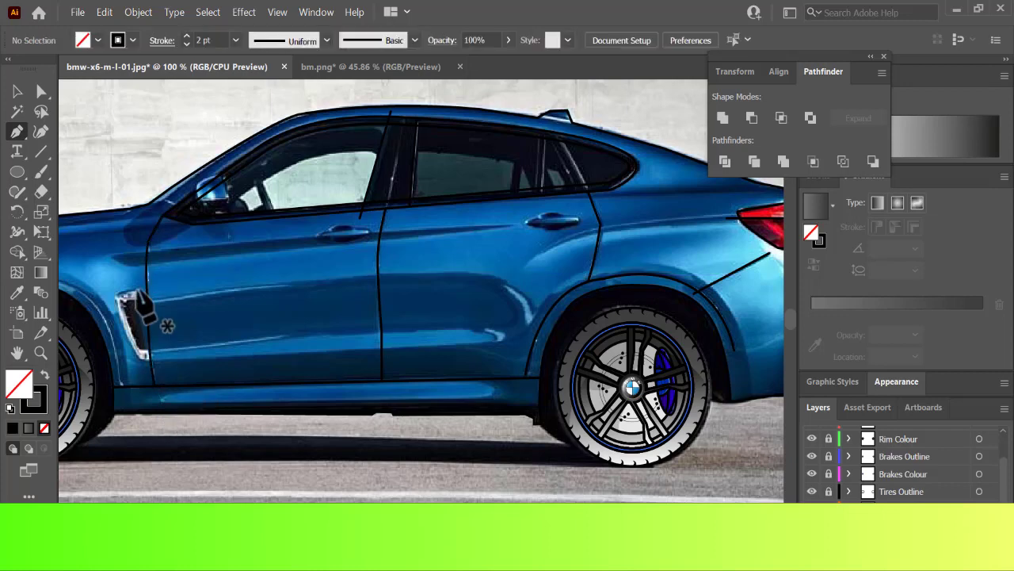
Trace the outer outline of the side vent between the front wheel arch and the front door.
{"action": "left_click", "coordinate": [137, 290]}
{"action": "left_click_drag", "start_coordinate": [118, 298], "coordinate": [118, 307]}
{"action": "key", "text": "ctrl+plus"}
{"action": "key", "text": "ctrl+plus"}
{"action": "key", "text": "ctrl+plus"}
{"action": "left_click", "coordinate": [421, 317]}
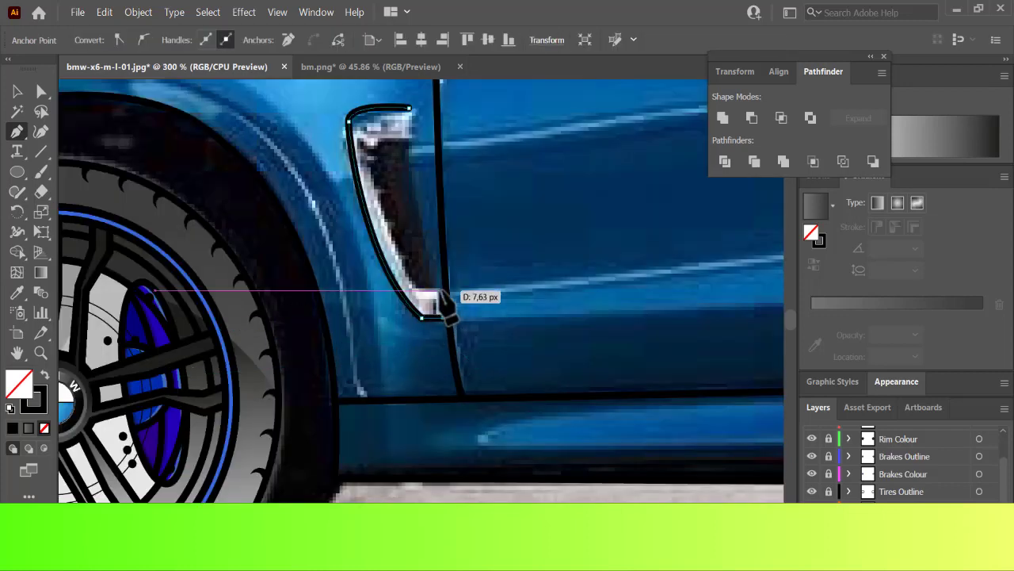
{"action": "left_click", "coordinate": [411, 142]}
{"action": "left_click", "coordinate": [409, 108]}
{"action": "left_click", "coordinate": [420, 127], "text": "ctrl"}
Trace the dark inner opening of the side vent inside its chrome frame.
{"action": "left_click", "coordinate": [412, 144]}
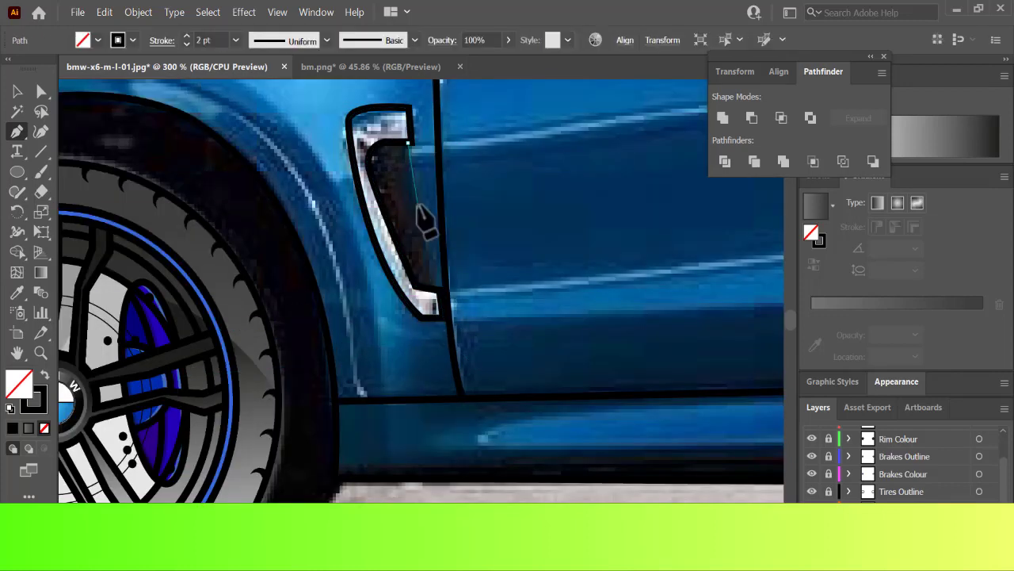
{"action": "left_click", "coordinate": [440, 287]}
{"action": "left_click", "coordinate": [552, 247], "text": "ctrl"}
Draw the headlight's upper edge and continue the line back to the front wheel arch.
{"action": "key", "text": "ctrl+minus"}
{"action": "key", "text": "ctrl+minus"}
{"action": "key", "text": "ctrl+minus"}
{"action": "left_click", "coordinate": [147, 236]}
{"action": "left_click", "coordinate": [208, 218]}
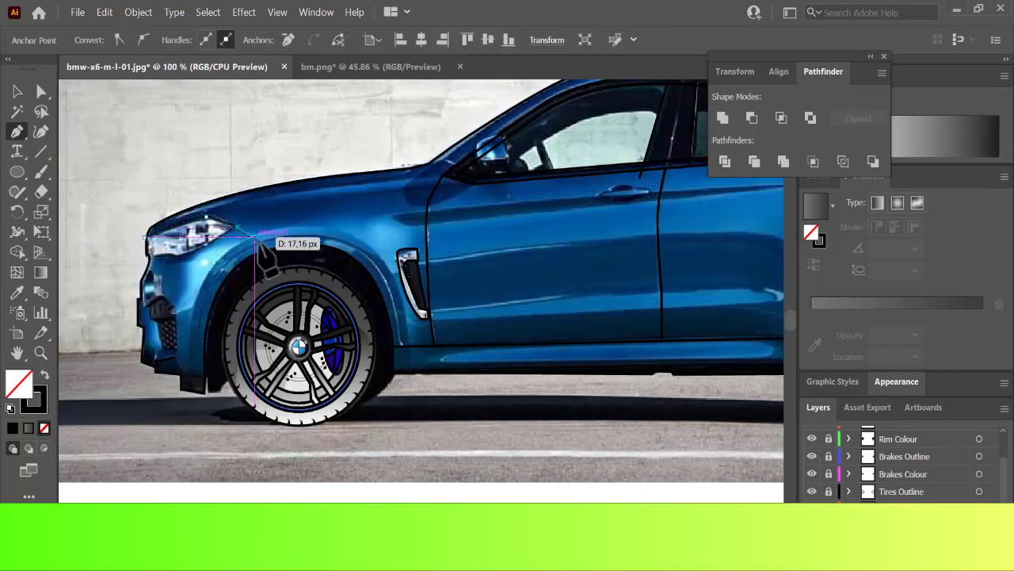
{"action": "left_click", "coordinate": [260, 242]}
{"action": "left_click", "coordinate": [237, 301], "text": "ctrl"}
Draw the curved outer trim line around the front wheel arch down to the sill.
{"action": "left_click", "coordinate": [199, 335]}
{"action": "left_click_drag", "start_coordinate": [246, 248], "coordinate": [289, 230]}
{"action": "left_click", "coordinate": [244, 247]}
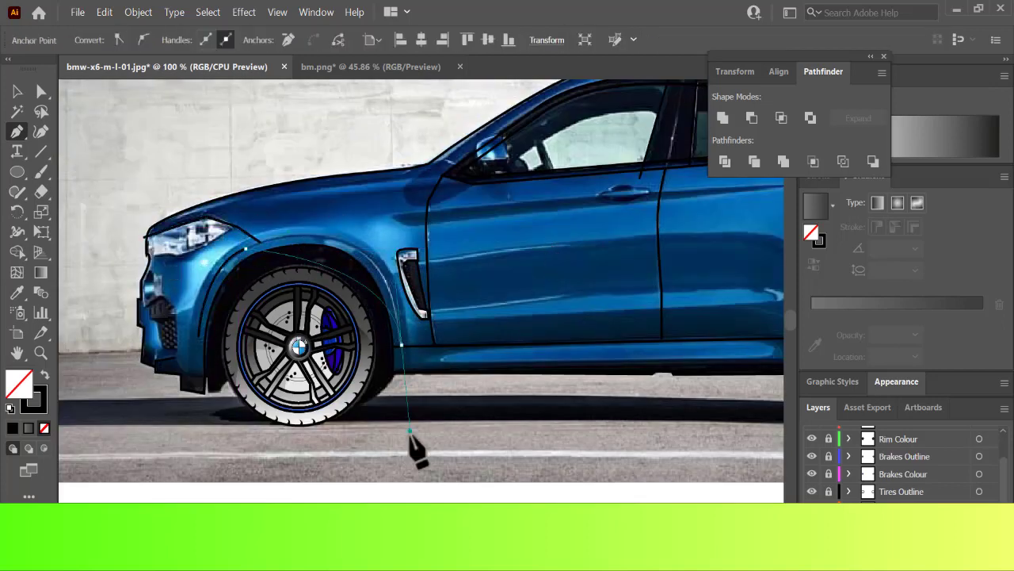
{"action": "left_click", "coordinate": [176, 321], "text": "ctrl"}
Draw the headlight's lower edge from its rear corner forward to the body outline.
{"action": "left_click", "coordinate": [229, 229]}
{"action": "left_click", "coordinate": [191, 249]}
{"action": "left_click", "coordinate": [148, 255]}
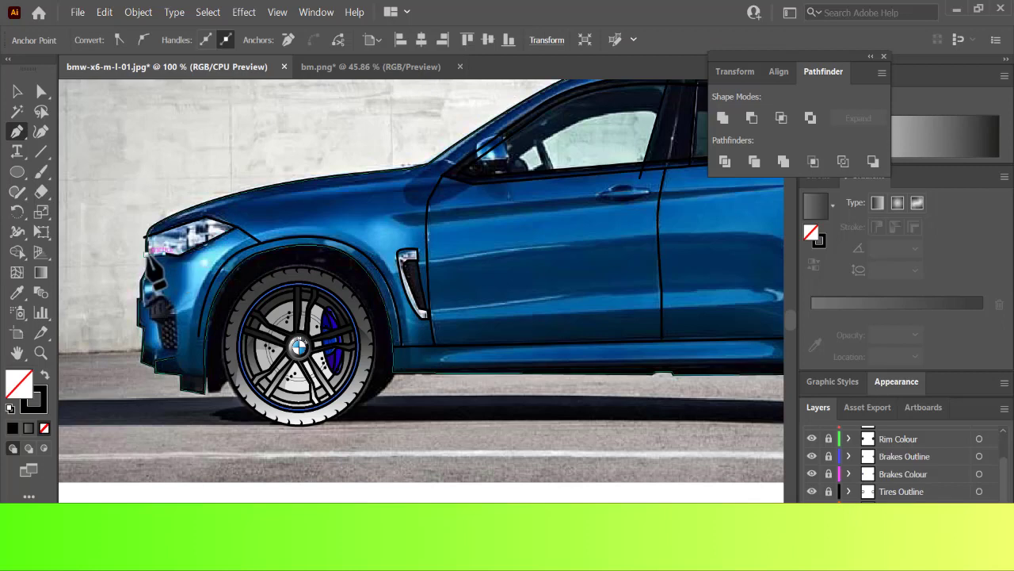
{"action": "left_click", "coordinate": [148, 314], "text": "ctrl"}
Trace the air intake outline and the short lower lip line on the front bumper.
{"action": "left_click", "coordinate": [144, 304]}
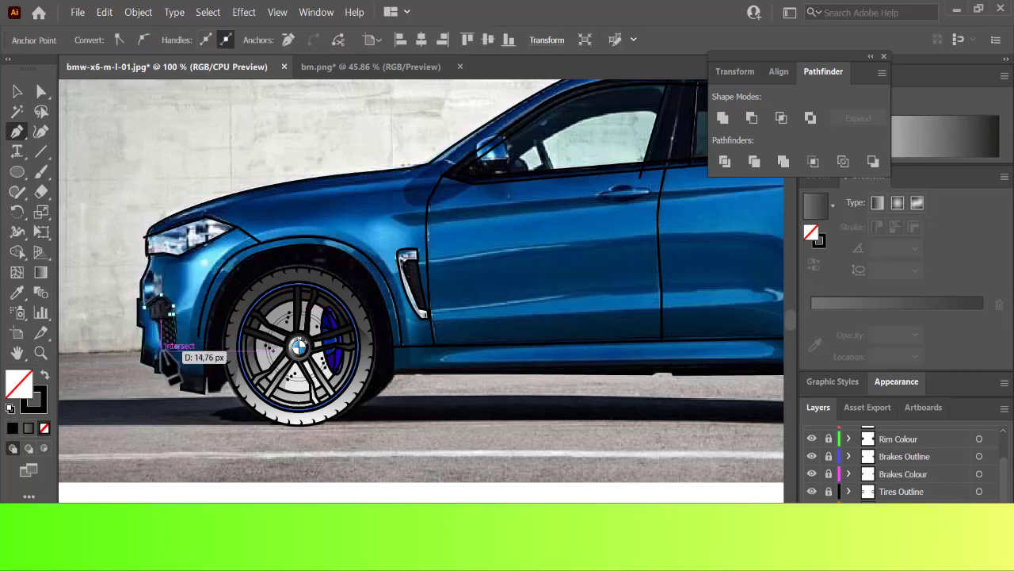
{"action": "left_click", "coordinate": [190, 313], "text": "ctrl"}
{"action": "scroll", "coordinate": [189, 314], "scroll_direction": "up", "scroll_amount": 3}
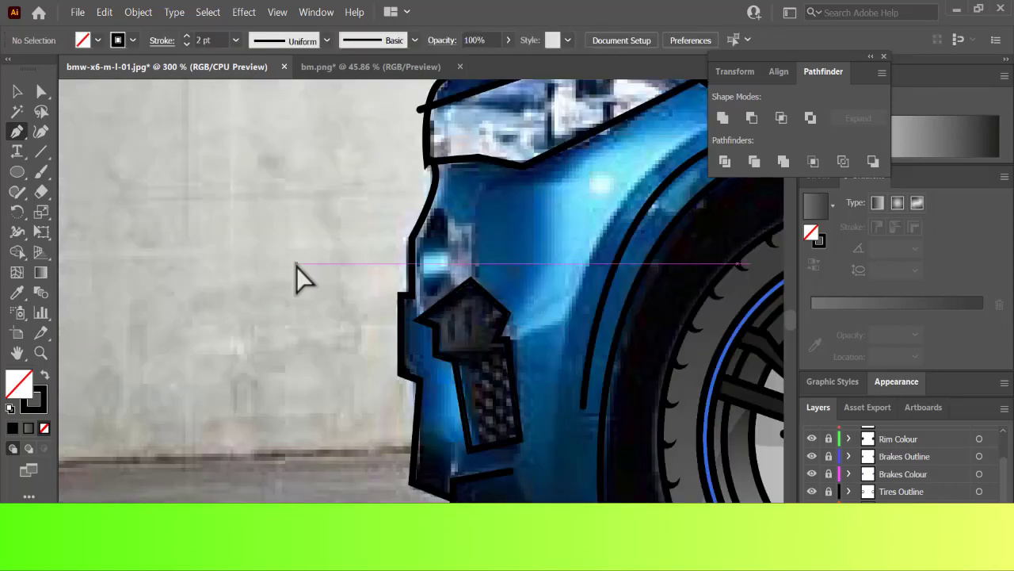
{"action": "scroll", "coordinate": [297, 266], "scroll_direction": "down", "scroll_amount": 3}
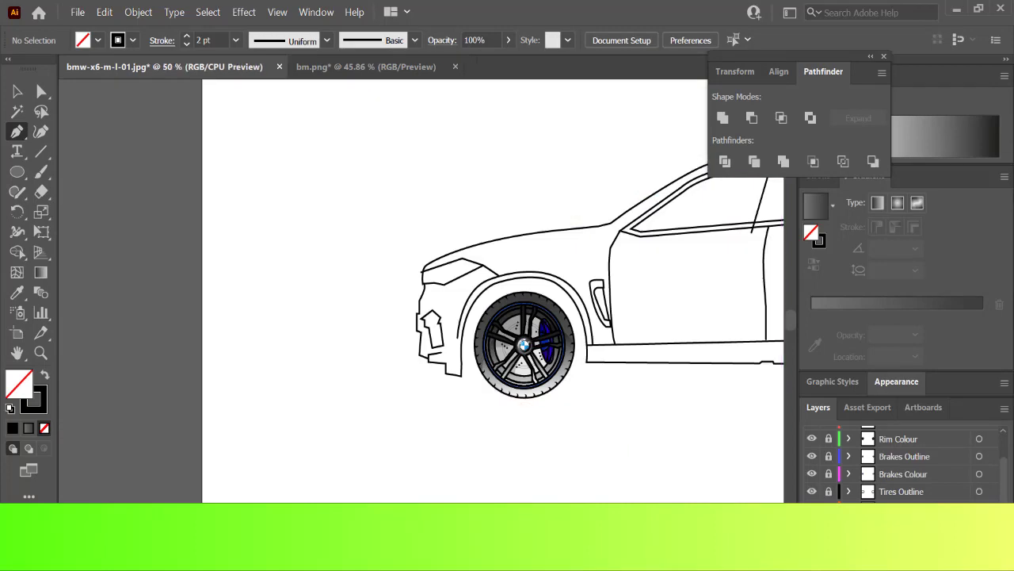
Trim the window pillar line's overshooting ends at the window frame with the Shape Builder tool.
{"action": "key", "text": "ctrl+0"}
{"action": "key", "text": "ctrl+a"}
{"action": "key", "text": "shift+m"}
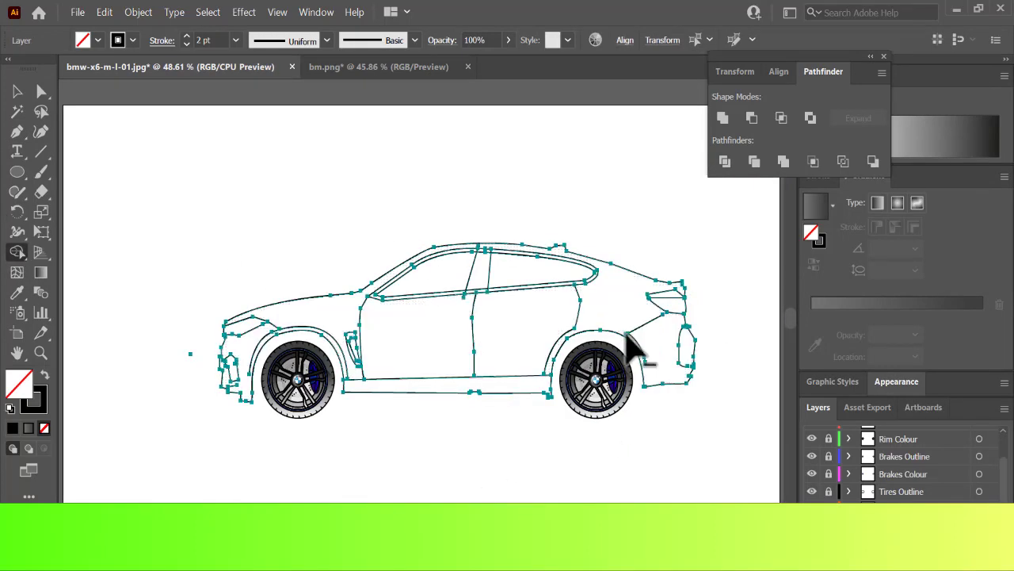
{"action": "key", "text": "ctrl+1"}
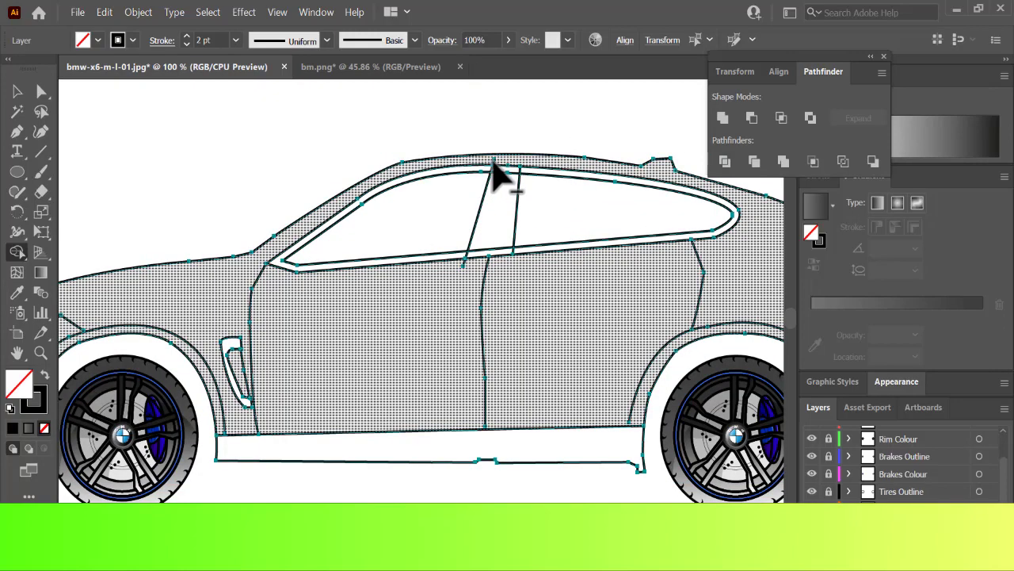
{"action": "key", "text": "ctrl+shift+a"}
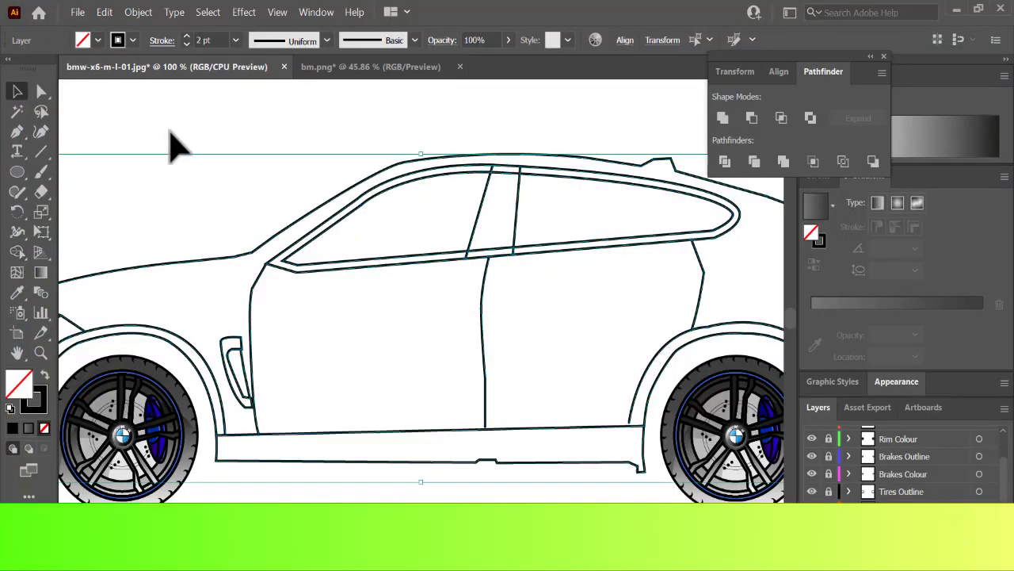
Trace the side mirror's housing and its mounting arm at the front corner of the window.
{"action": "key", "text": "ctrl+minus"}
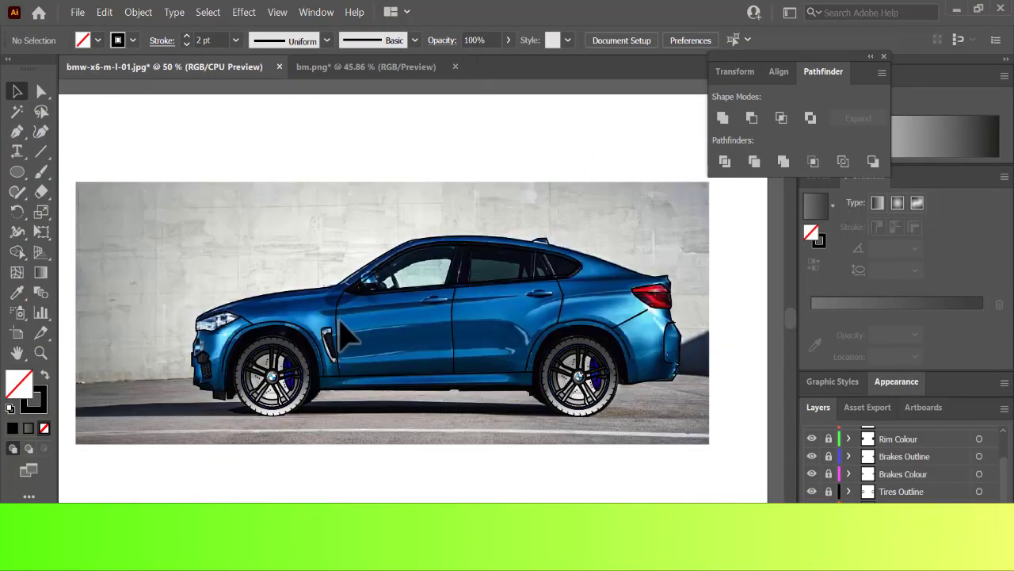
{"action": "key", "text": "ctrl+plus"}
{"action": "key", "text": "ctrl+plus"}
{"action": "key", "text": "ctrl+plus"}
{"action": "left_click", "coordinate": [17, 131]}
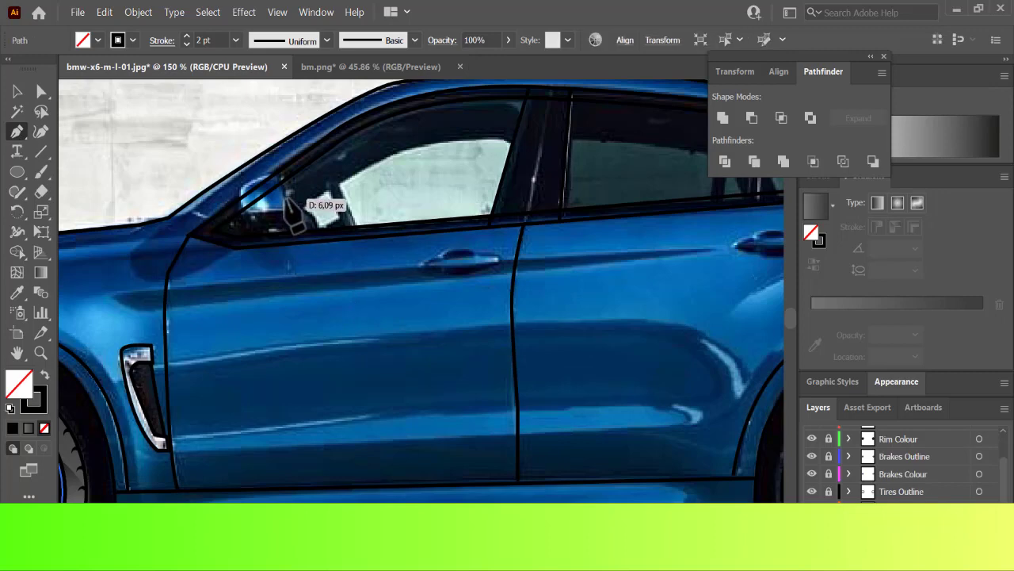
{"action": "left_click_drag", "start_coordinate": [266, 175], "coordinate": [244, 179]}
{"action": "mouse_move", "coordinate": [240, 227]}
{"action": "left_mouse_down"}
{"action": "mouse_move", "coordinate": [227, 235]}
{"action": "mouse_move", "coordinate": [244, 245]}
{"action": "left_mouse_up"}
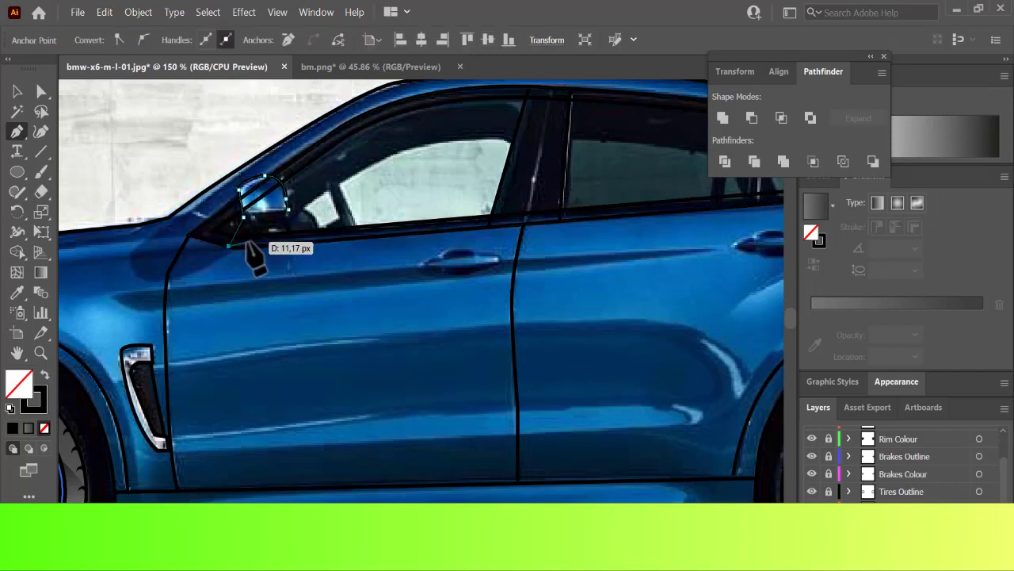
{"action": "left_click", "coordinate": [287, 198]}
Remove the window frame lines that cross the side mirror using the Shape Builder tool.
{"action": "key", "text": "ctrl+y"}
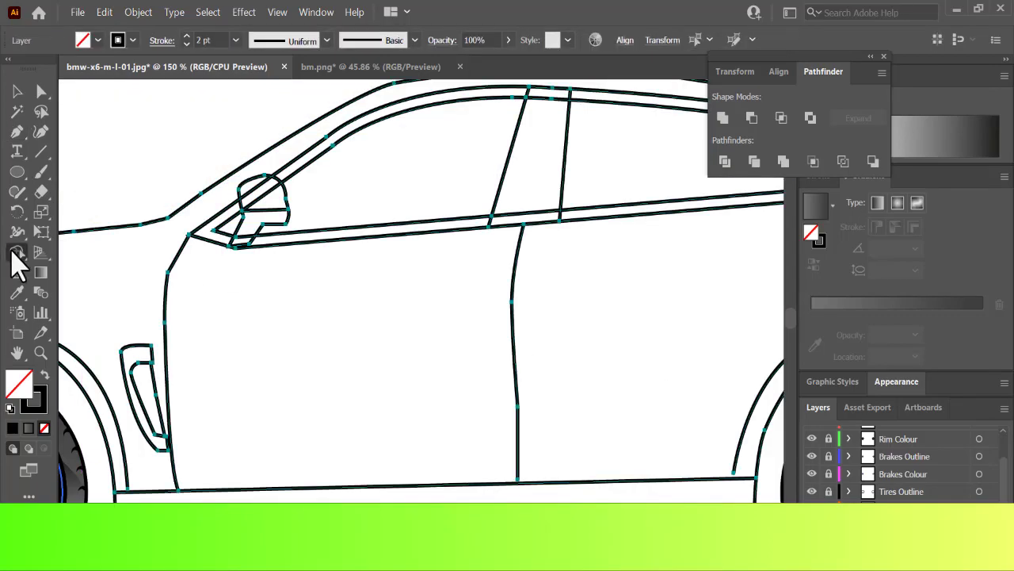
{"action": "left_click", "coordinate": [244, 236], "text": "alt"}
{"action": "key", "text": "a"}
{"action": "left_click", "coordinate": [351, 322]}
{"action": "left_click", "coordinate": [249, 246]}
{"action": "left_click", "coordinate": [244, 269]}
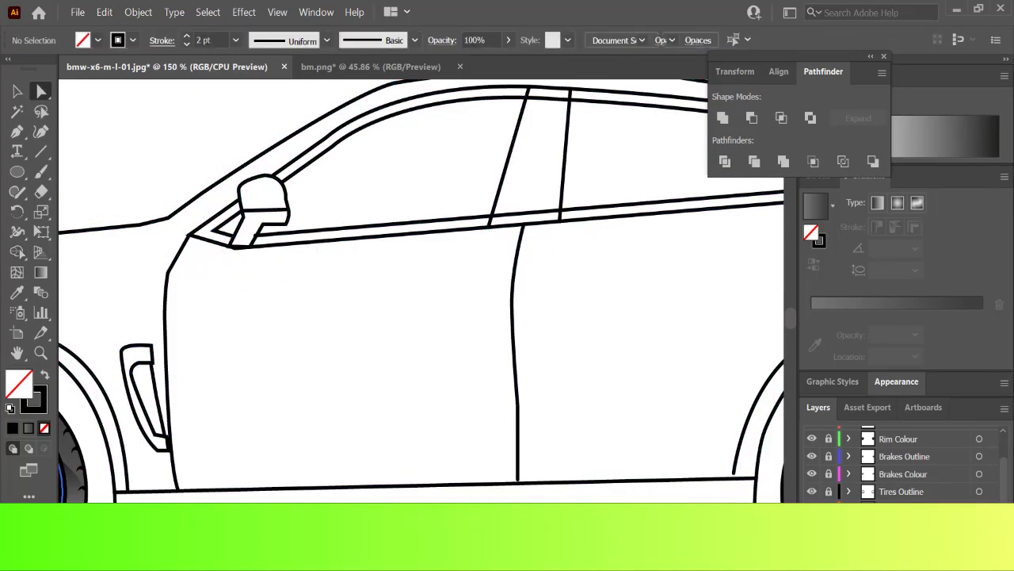
{"action": "key", "text": "ctrl+a"}
{"action": "key", "text": "shift+m"}
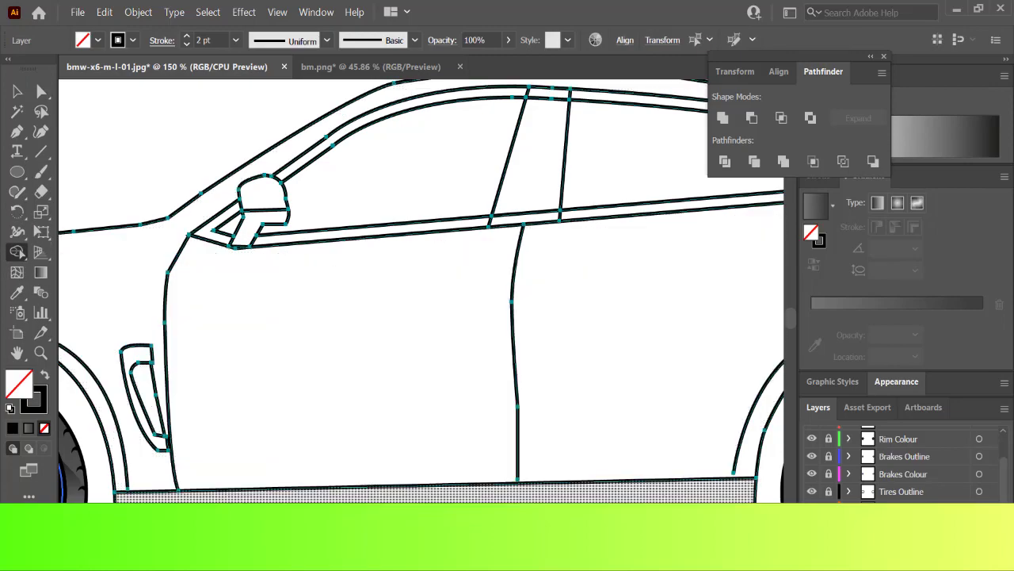
Trim the overlapping line ends around the tail light with the Shape Builder tool.
{"action": "key", "text": "ctrl+y"}
{"action": "key", "text": "ctrl+minus"}
{"action": "key", "text": "ctrl+minus"}
{"action": "key", "text": "ctrl+minus"}
{"action": "key", "text": "ctrl+minus"}
{"action": "left_click", "coordinate": [16, 91]}
{"action": "left_click", "coordinate": [166, 123]}
{"action": "key", "text": "ctrl+a"}
{"action": "key", "text": "ctrl+1"}
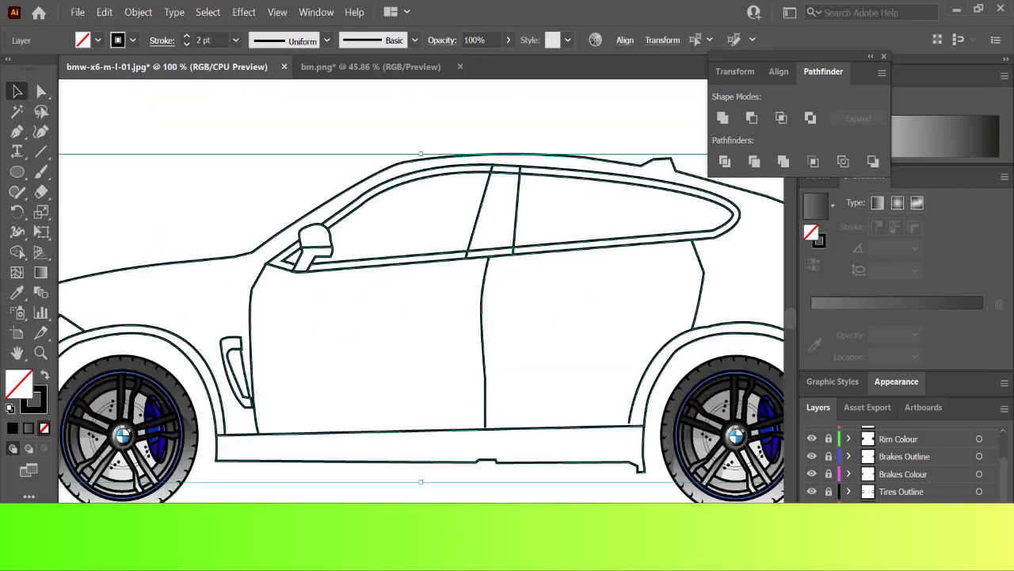
{"action": "scroll", "coordinate": [638, 341], "scroll_direction": "right", "scroll_amount": 5}
{"action": "key", "text": "shift+m"}
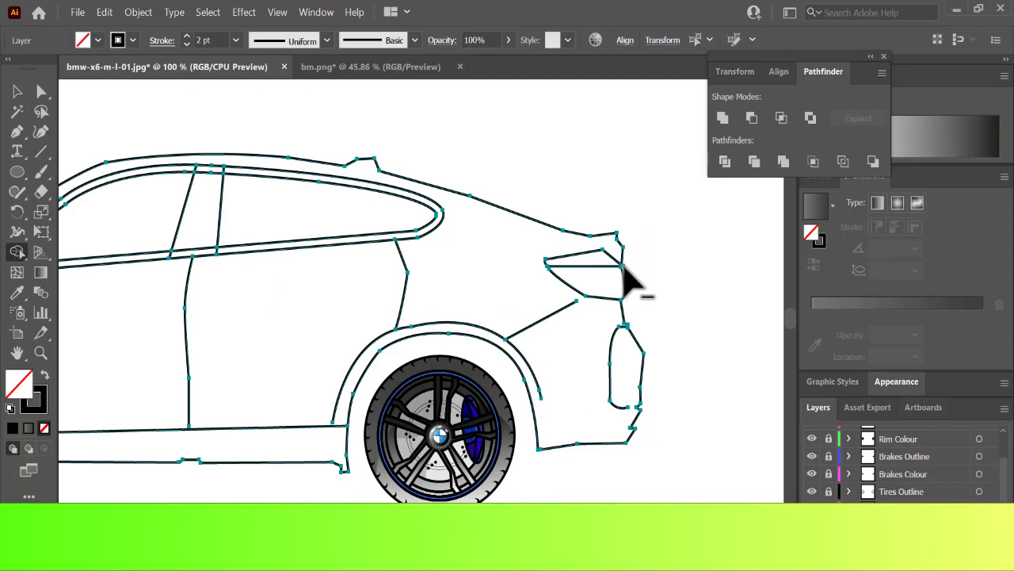
Taper the free ends of the rear bumper seam, the lower front bumper line and the front wheel arch trim with the Width tool.
{"action": "left_click", "coordinate": [16, 232]}
{"action": "key", "text": "ctrl+shift+a"}
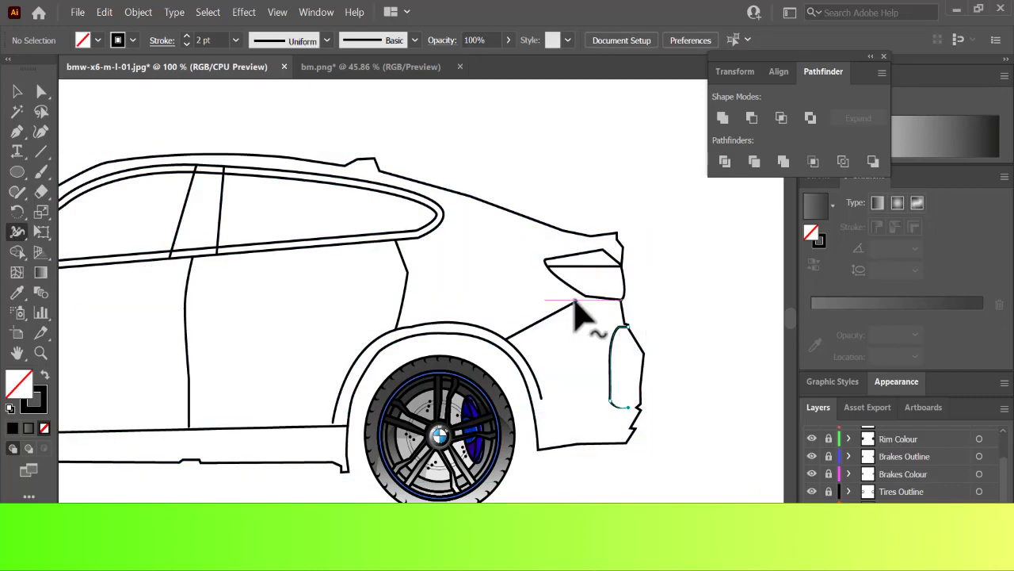
{"action": "scroll", "coordinate": [606, 458], "scroll_direction": "left", "scroll_amount": 5}
{"action": "left_click", "coordinate": [592, 449], "text": "ctrl"}
{"action": "key", "text": "ctrl+plus"}
{"action": "key", "text": "ctrl+plus"}
{"action": "key", "text": "ctrl+plus"}
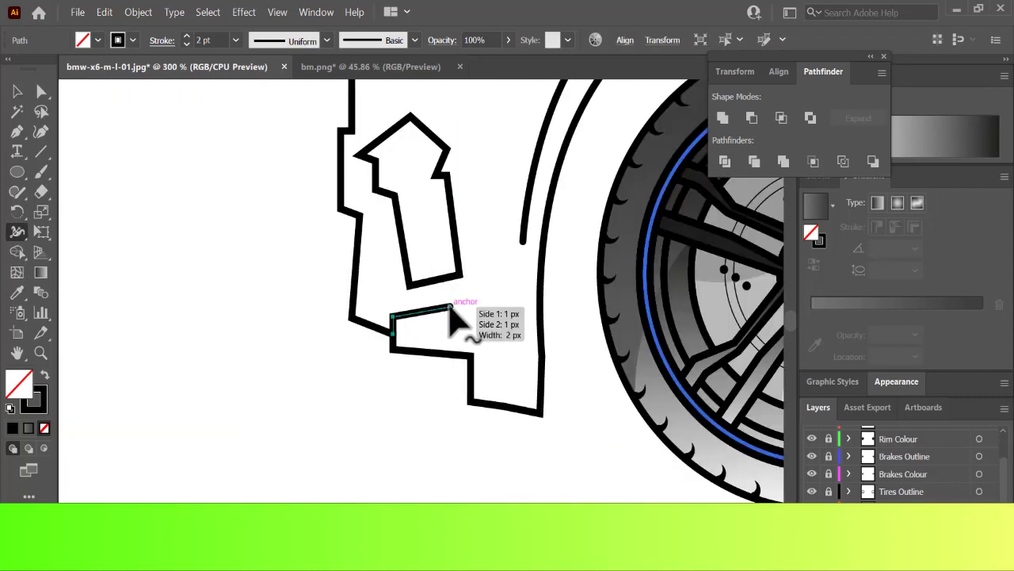
{"action": "left_click_drag", "start_coordinate": [450, 307], "coordinate": [454, 309]}
{"action": "left_click_drag", "start_coordinate": [523, 241], "coordinate": [515, 241]}
Taper the free end of the rear wheel arch trim line with the Width tool.
{"action": "key", "text": "ctrl+minus"}
{"action": "key", "text": "ctrl+minus"}
{"action": "key", "text": "ctrl+minus"}
{"action": "key", "text": "ctrl+minus"}
{"action": "key", "text": "ctrl+minus"}
{"action": "key", "text": "ctrl+minus"}
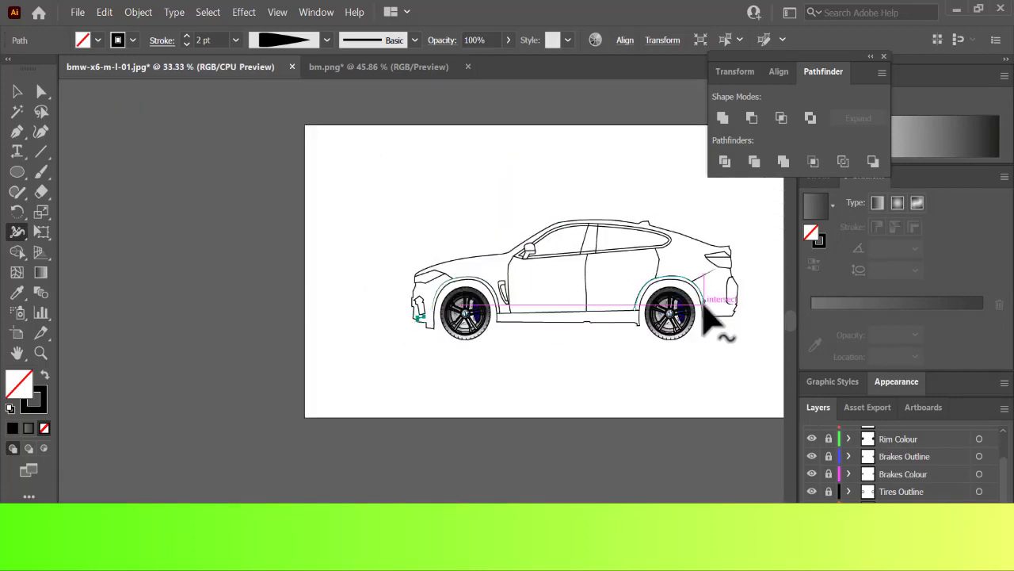
{"action": "key", "text": "ctrl+plus"}
{"action": "key", "text": "ctrl+plus"}
{"action": "key", "text": "ctrl+plus"}
{"action": "scroll", "coordinate": [578, 339], "scroll_direction": "right", "scroll_amount": 5}
Extend the seam between the front and rear doors down to meet the sill line.
{"action": "left_click", "coordinate": [17, 91]}
{"action": "left_click", "coordinate": [262, 434]}
{"action": "key", "text": "p"}
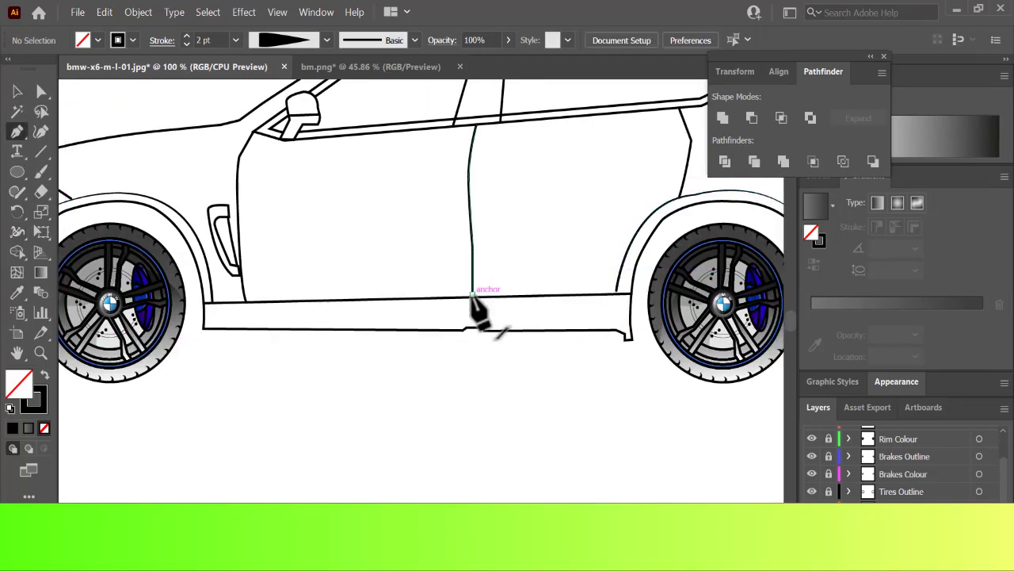
{"action": "left_click", "coordinate": [472, 294]}
{"action": "key", "text": "ctrl+plus"}
{"action": "key", "text": "ctrl+plus"}
{"action": "key", "text": "ctrl+plus"}
{"action": "key", "text": "ctrl+plus"}
{"action": "left_click", "coordinate": [421, 324]}
{"action": "left_click", "coordinate": [517, 379], "text": "ctrl"}
{"action": "key", "text": "ctrl+minus"}
{"action": "key", "text": "ctrl+minus"}
{"action": "key", "text": "ctrl+minus"}
{"action": "key", "text": "ctrl+minus"}
{"action": "key", "text": "ctrl+minus"}
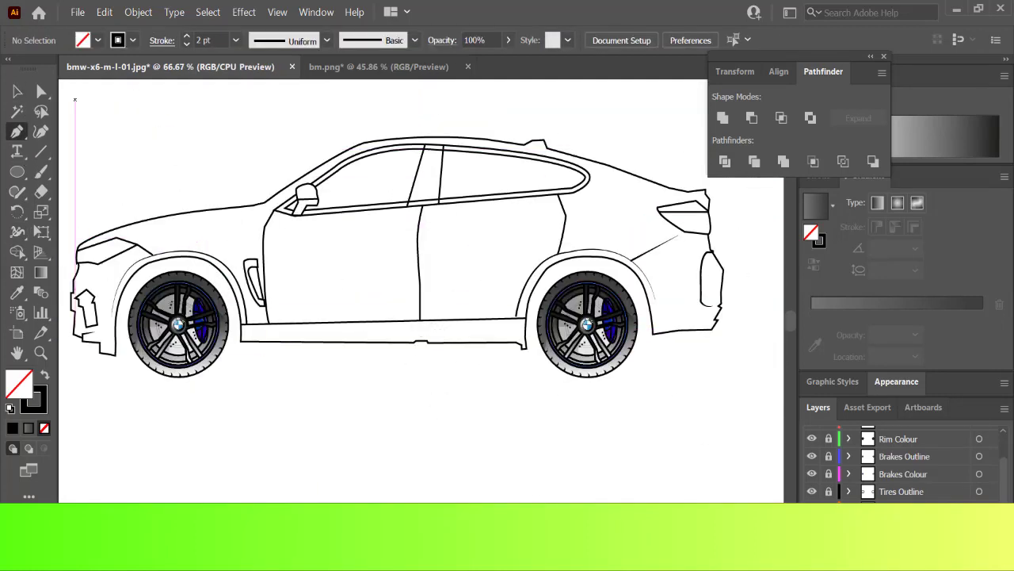
Draw an inner dividing line across the headlight.
{"action": "key", "text": "ctrl+plus"}
{"action": "key", "text": "ctrl+plus"}
{"action": "scroll", "coordinate": [638, 274], "scroll_direction": "left", "scroll_amount": 5}
{"action": "left_click", "coordinate": [406, 163]}
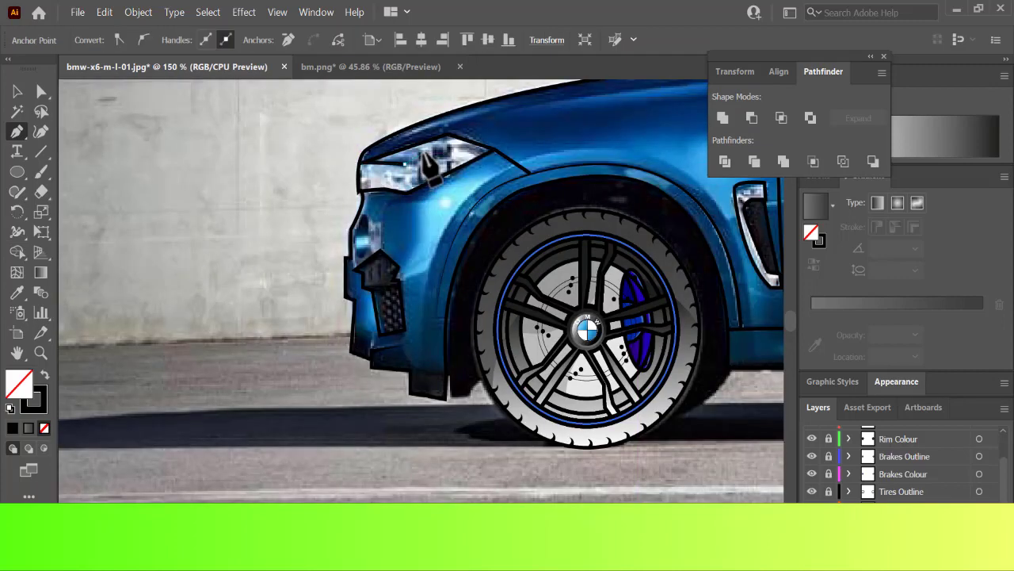
{"action": "left_click", "coordinate": [425, 261], "text": "ctrl"}
Draw the lower contour line along the side sill from the front wheel arch to the rear wheel arch.
{"action": "scroll", "coordinate": [425, 261], "scroll_direction": "right", "scroll_amount": 5}
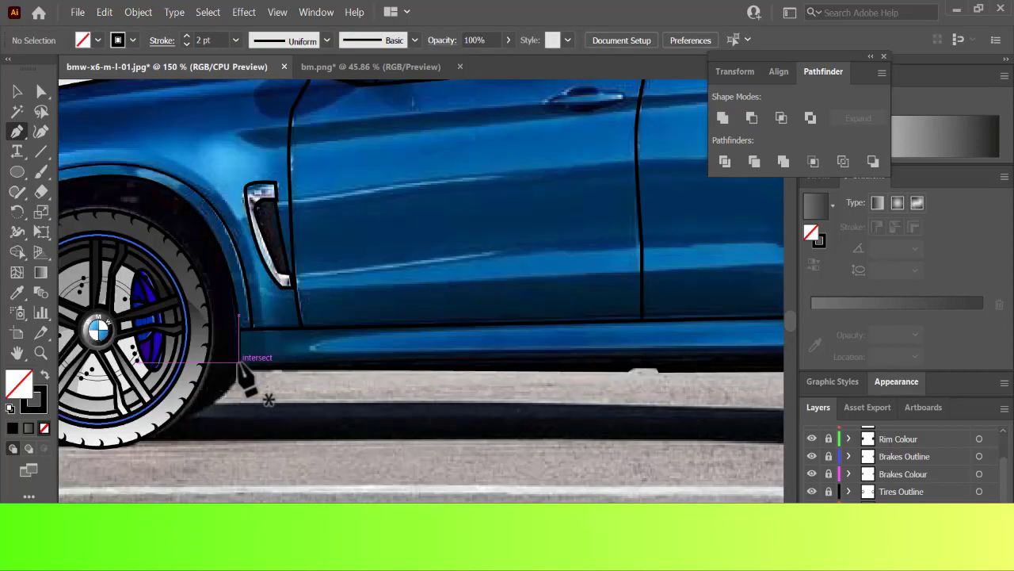
{"action": "left_click", "coordinate": [240, 362]}
{"action": "left_click", "coordinate": [305, 356]}
{"action": "left_click", "coordinate": [361, 351]}
{"action": "left_click", "coordinate": [658, 349]}
{"action": "key", "text": "ctrl+minus"}
{"action": "left_click", "coordinate": [573, 321]}
{"action": "left_click", "coordinate": [586, 474], "text": "ctrl"}
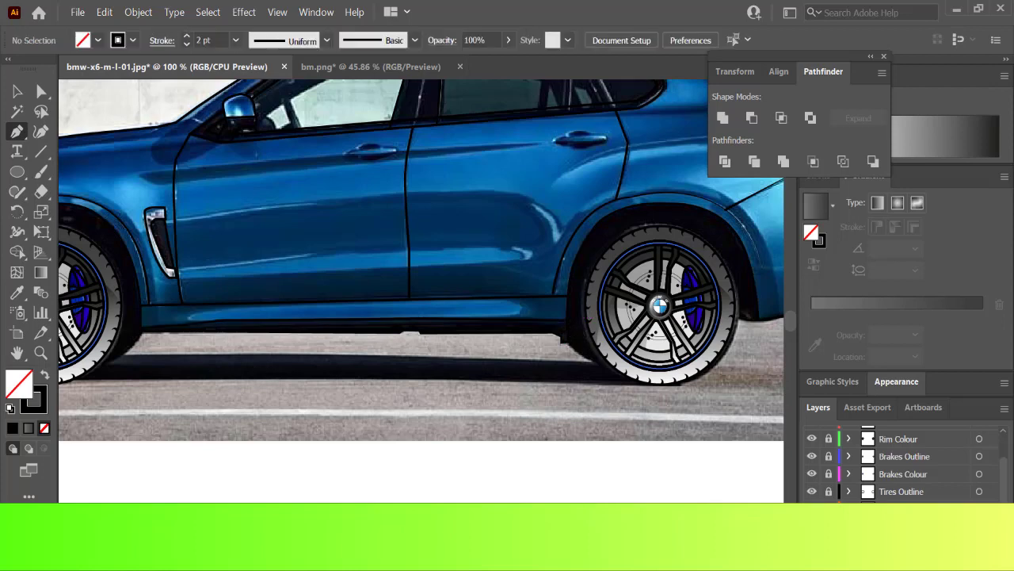
{"action": "key", "text": "ctrl+z"}
{"action": "left_click", "coordinate": [567, 324], "text": "ctrl"}
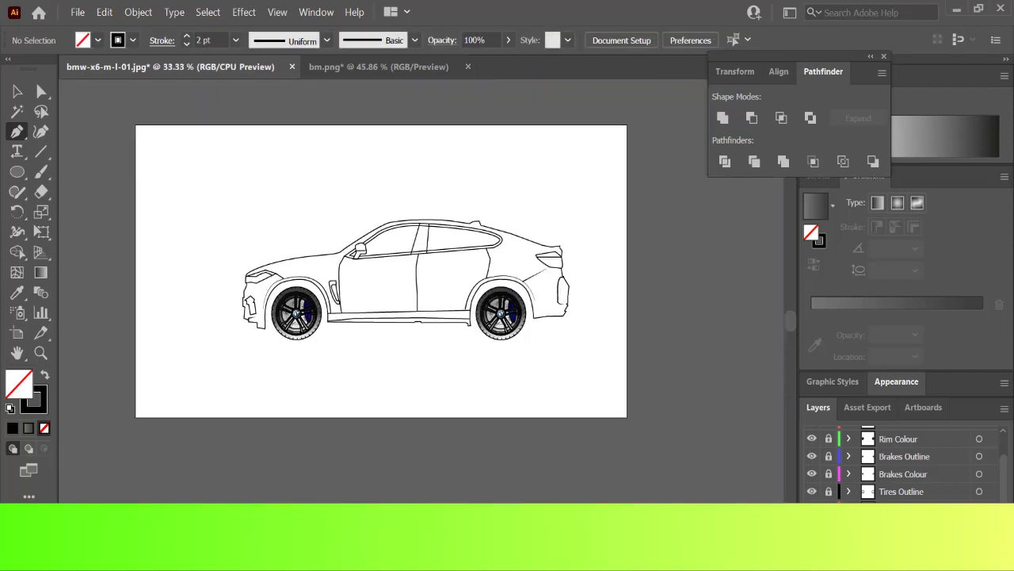
Hide the wheel and brake layers so that only the body outline artwork is left on view.
{"action": "left_click_drag", "start_coordinate": [1004, 467], "coordinate": [1005, 495]}
{"action": "left_click", "coordinate": [808, 444]}
{"action": "left_click", "coordinate": [979, 508]}
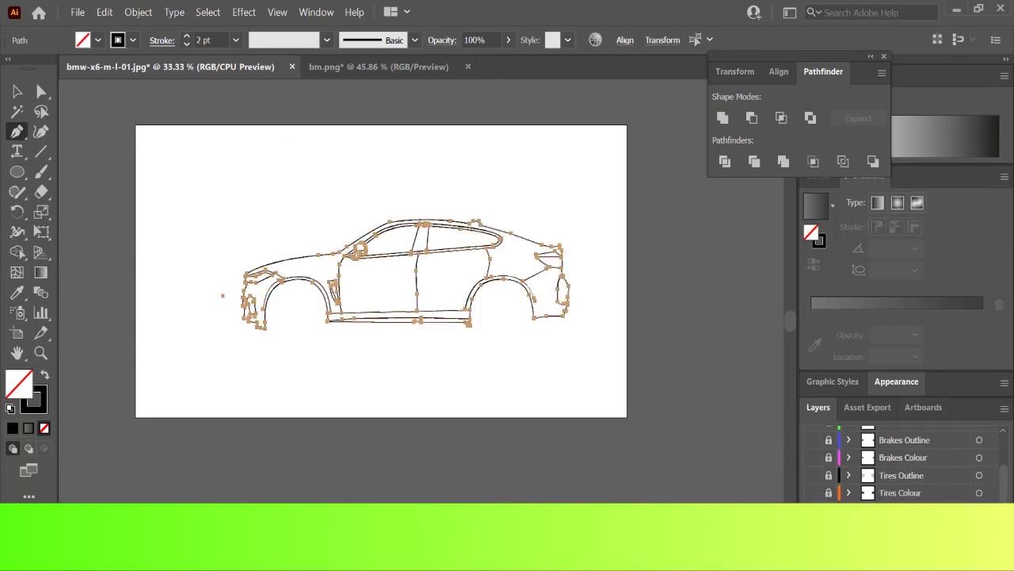
{"action": "key", "text": "v"}
{"action": "left_click", "coordinate": [261, 188]}
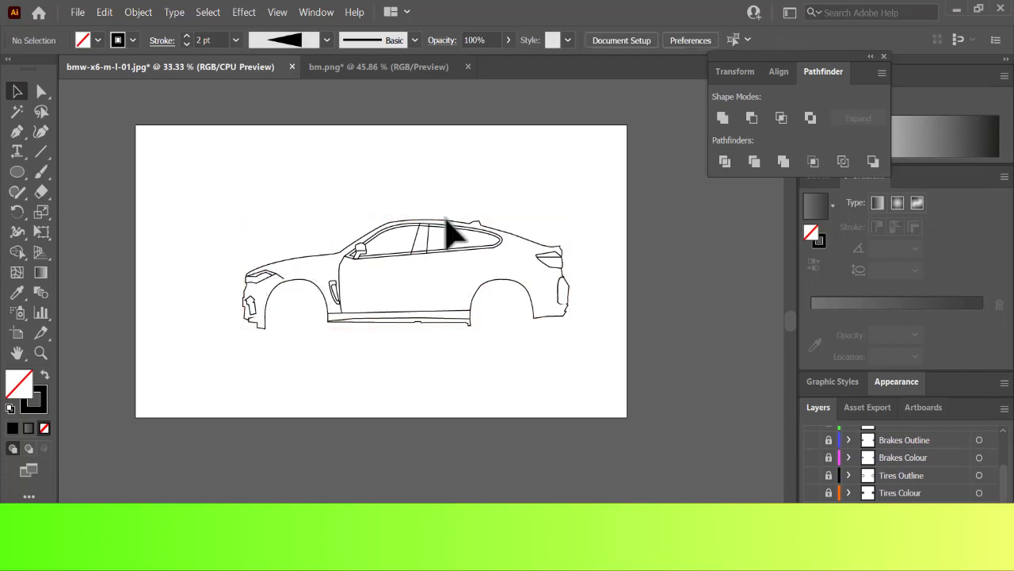
{"action": "key", "text": "ctrl+a"}
{"action": "left_click", "coordinate": [138, 12]}
{"action": "mouse_move", "coordinate": [253, 377]}
{"action": "left_click", "coordinate": [404, 411]}
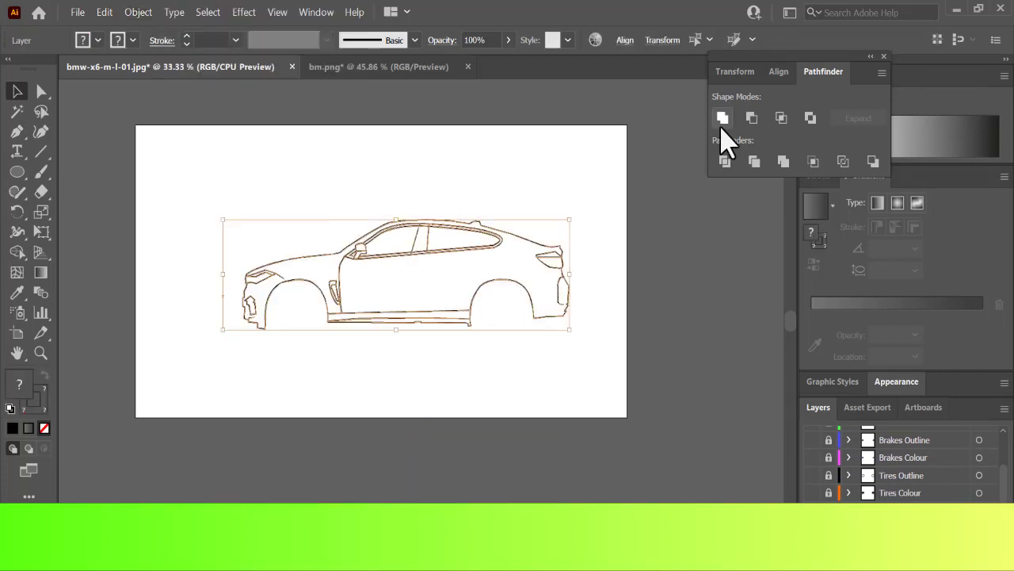
{"action": "left_click", "coordinate": [722, 118]}
{"action": "right_click", "coordinate": [317, 256]}
{"action": "left_click", "coordinate": [356, 366]}
{"action": "right_click", "coordinate": [455, 253]}
{"action": "left_click", "coordinate": [499, 365]}
{"action": "left_click", "coordinate": [677, 353]}
{"action": "right_click", "coordinate": [466, 245]}
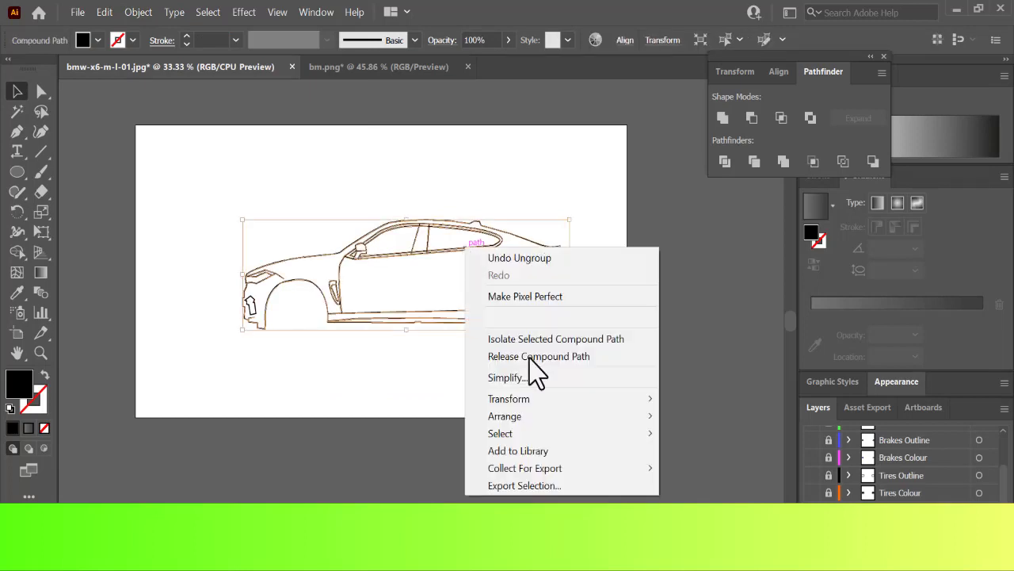
{"action": "left_click", "coordinate": [697, 305]}
{"action": "key", "text": "ctrl+z"}
{"action": "key", "text": "ctrl+z"}
{"action": "key", "text": "ctrl+z"}
{"action": "key", "text": "ctrl+z"}
Delete the loose inner lines: the front door edge, the crease below the tail light and the rear bumper contour.
{"action": "left_click", "coordinate": [362, 144]}
{"action": "left_click", "coordinate": [340, 266]}
{"action": "key", "text": "Delete"}
{"action": "left_click", "coordinate": [534, 275]}
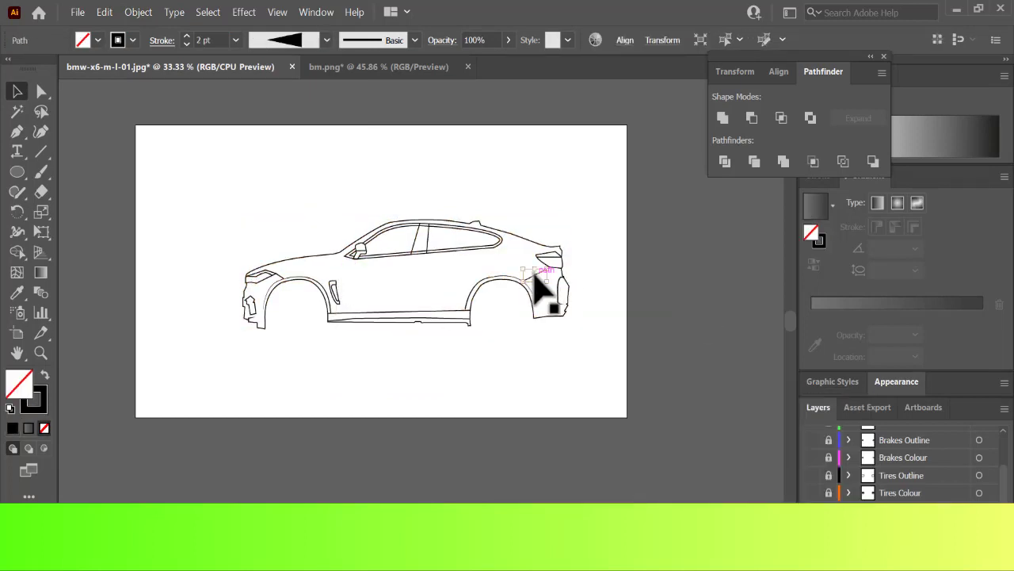
{"action": "key", "text": "Delete"}
{"action": "key", "text": "Delete"}
{"action": "double_click", "coordinate": [287, 278]}
{"action": "key", "text": "Delete"}
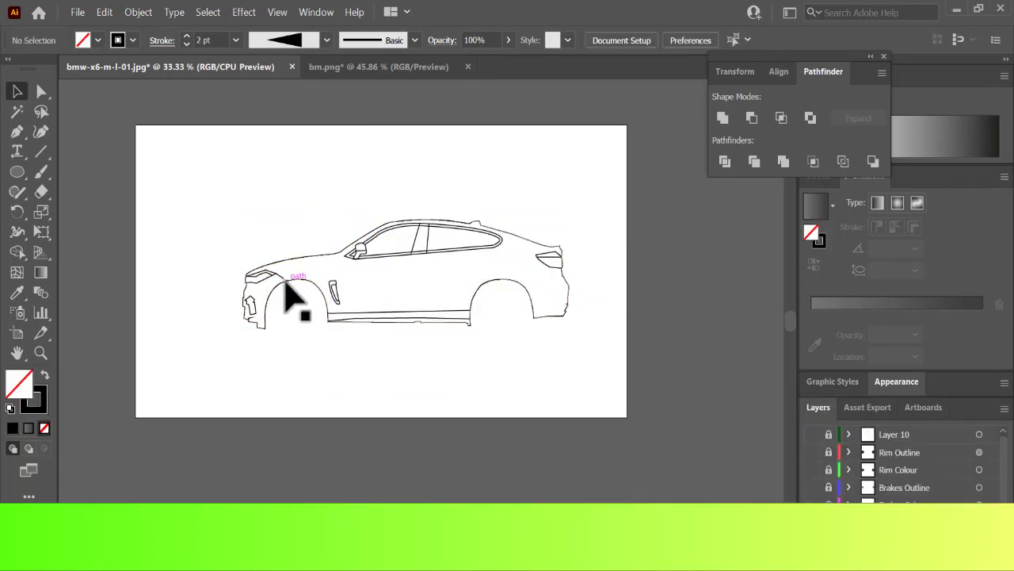
Convert the strokes of all remaining body lines to outlined shapes and ungroup the result.
{"action": "scroll", "coordinate": [1008, 485], "scroll_direction": "down", "scroll_amount": 2}
{"action": "key", "text": "ctrl+a"}
{"action": "left_click", "coordinate": [138, 12]}
{"action": "mouse_move", "coordinate": [238, 373]}
{"action": "left_click", "coordinate": [407, 409]}
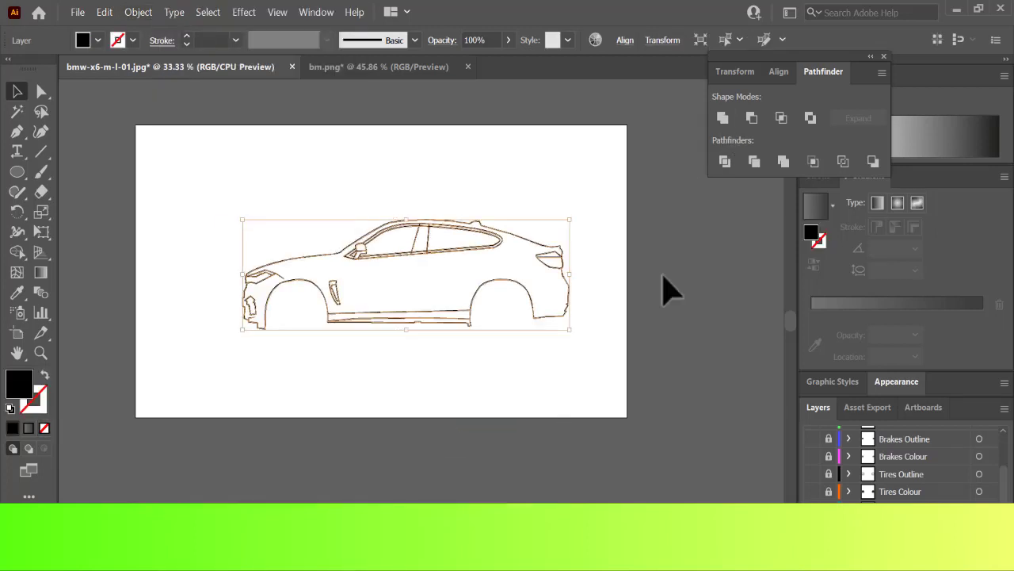
{"action": "right_click", "coordinate": [483, 249]}
{"action": "left_click", "coordinate": [618, 218]}
{"action": "right_click", "coordinate": [471, 249]}
{"action": "left_click", "coordinate": [519, 357]}
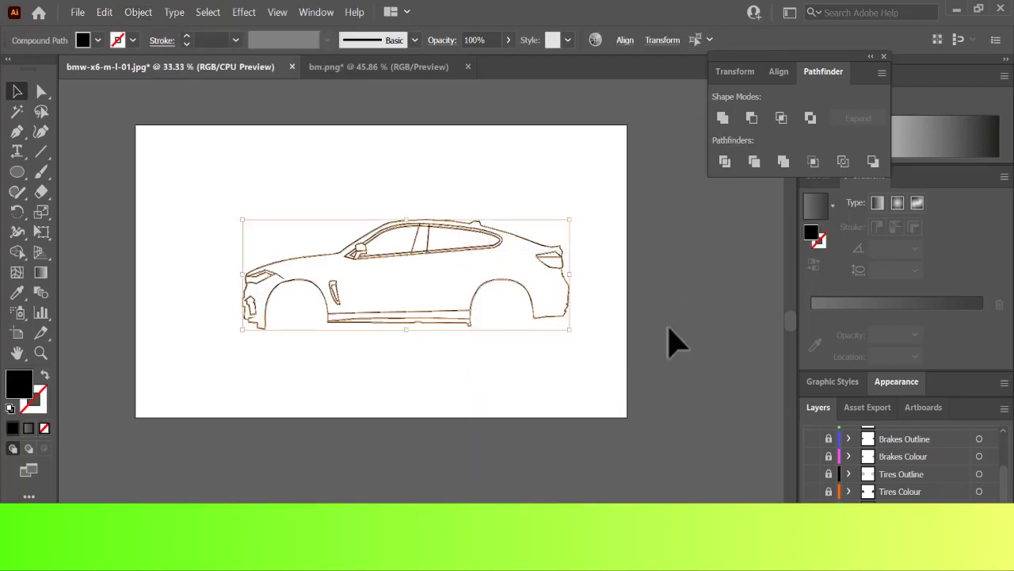
Release the outlined body's compound path and delete the surplus contour shapes around the side windows.
{"action": "left_click", "coordinate": [668, 328]}
{"action": "right_click", "coordinate": [477, 248]}
{"action": "left_click", "coordinate": [550, 356]}
{"action": "left_click", "coordinate": [536, 212]}
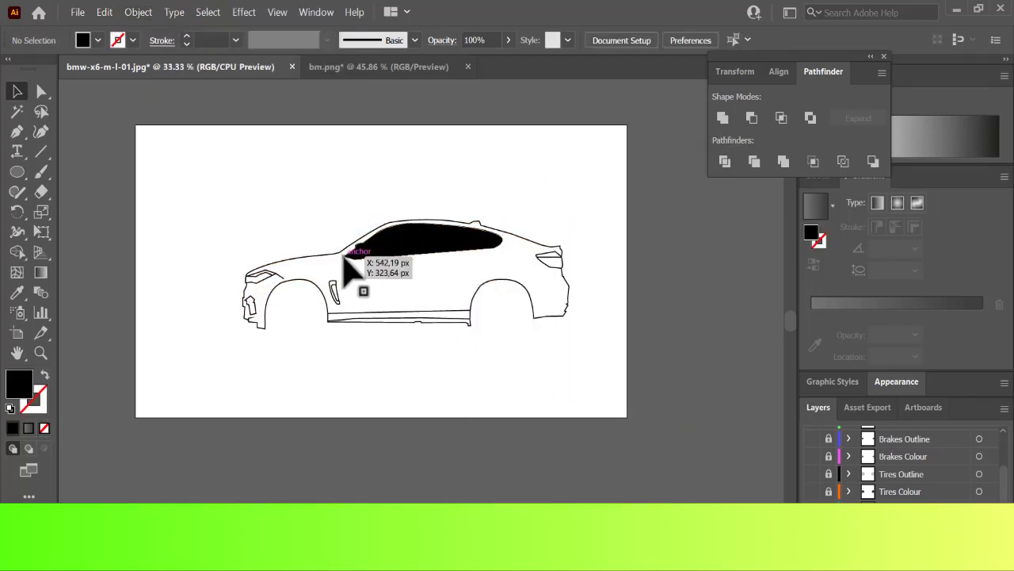
{"action": "left_click", "coordinate": [344, 256]}
{"action": "key", "text": "Delete"}
{"action": "left_click", "coordinate": [348, 252]}
{"action": "key", "text": "Delete"}
Release the remaining body compound path and remove the outer silhouette covering the separate body parts.
{"action": "right_click", "coordinate": [525, 241]}
{"action": "left_click", "coordinate": [600, 351]}
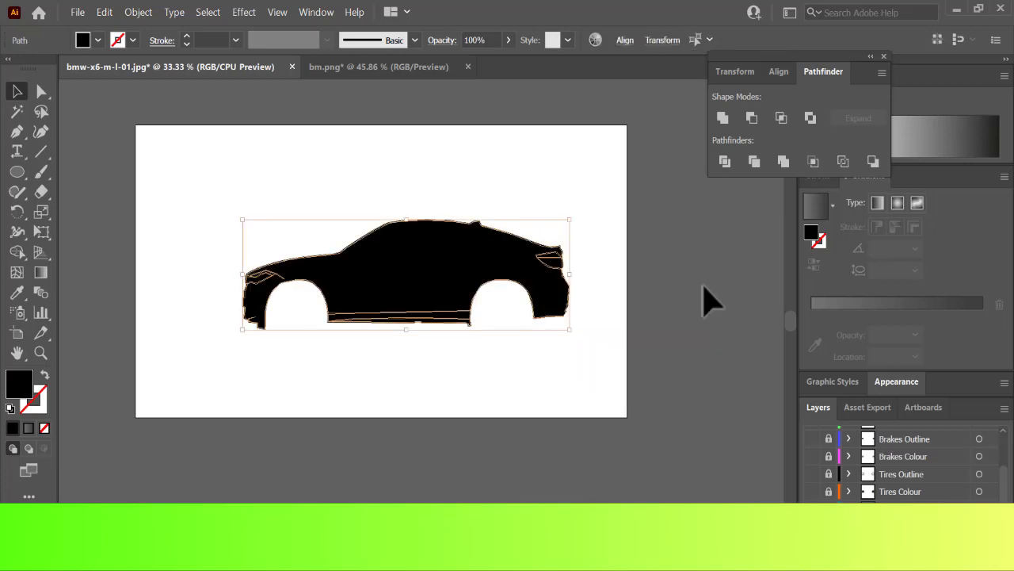
{"action": "left_click", "coordinate": [708, 300]}
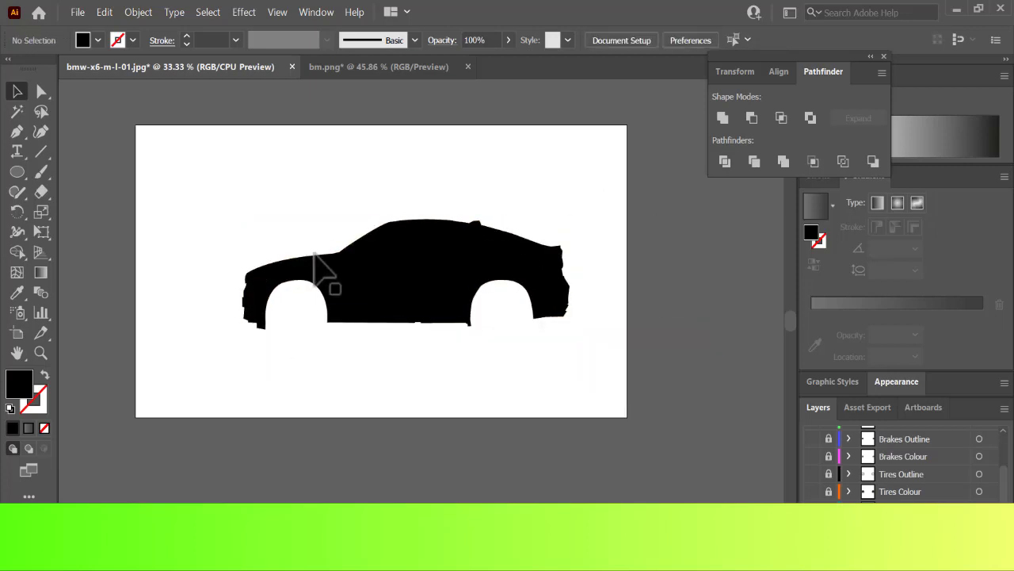
{"action": "left_click", "coordinate": [440, 228]}
{"action": "left_click", "coordinate": [763, 323]}
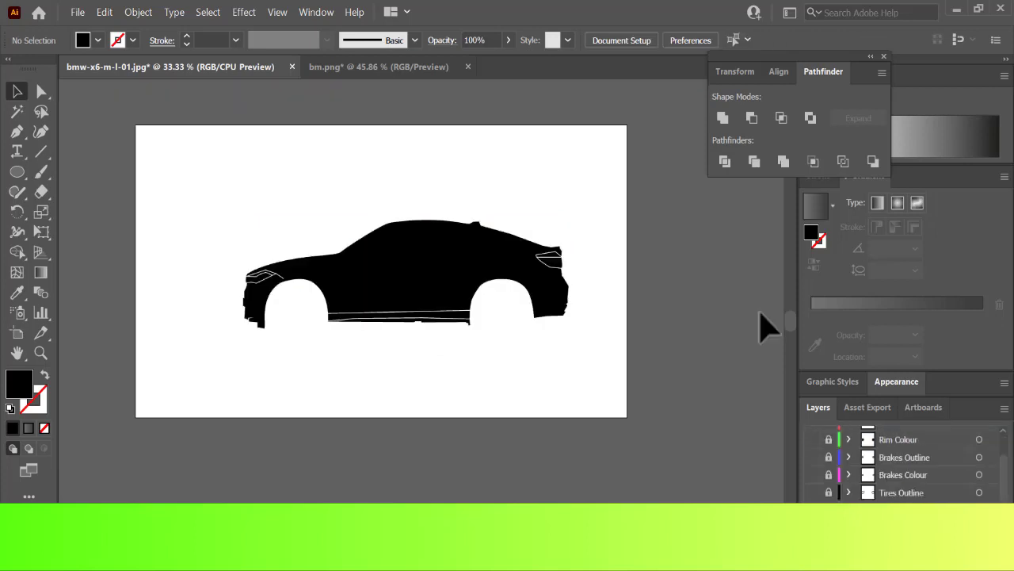
Show the reference photo, sample its paint colour for the body fill and darken it to 056696.
{"action": "left_click", "coordinate": [541, 295]}
{"action": "left_click", "coordinate": [936, 142]}
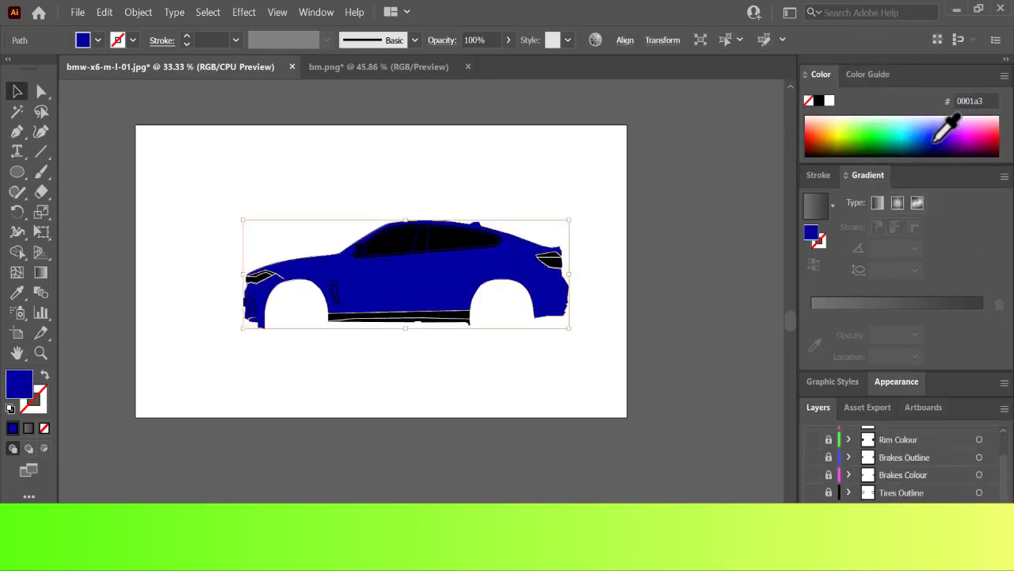
{"action": "left_click_drag", "start_coordinate": [1004, 485], "coordinate": [1004, 501]}
{"action": "left_click", "coordinate": [811, 509]}
{"action": "key", "text": "ctrl+y"}
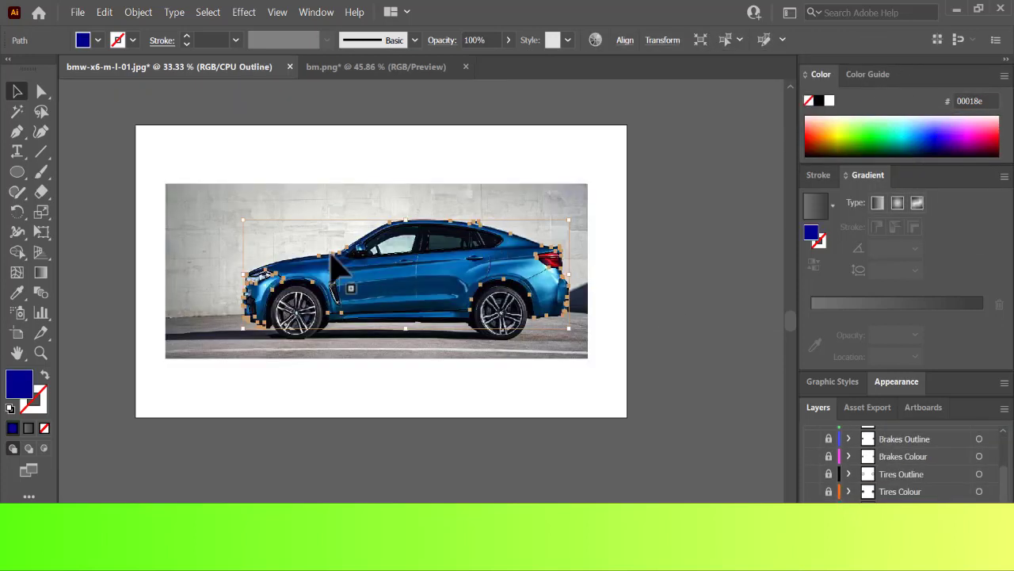
{"action": "key", "text": "ctrl+y"}
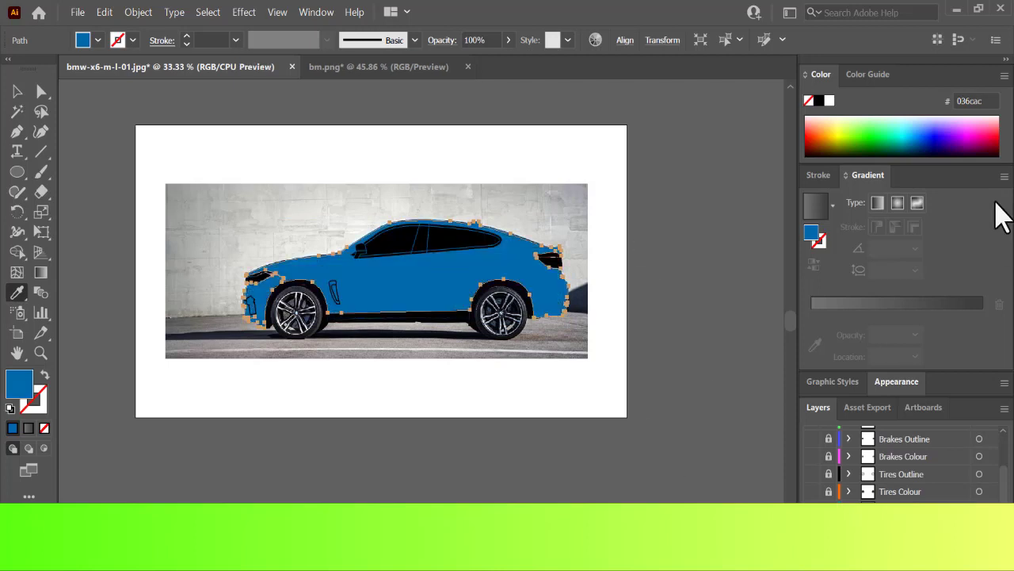
{"action": "double_click", "coordinate": [24, 400]}
{"action": "left_click", "coordinate": [686, 277]}
{"action": "key", "text": "Return"}
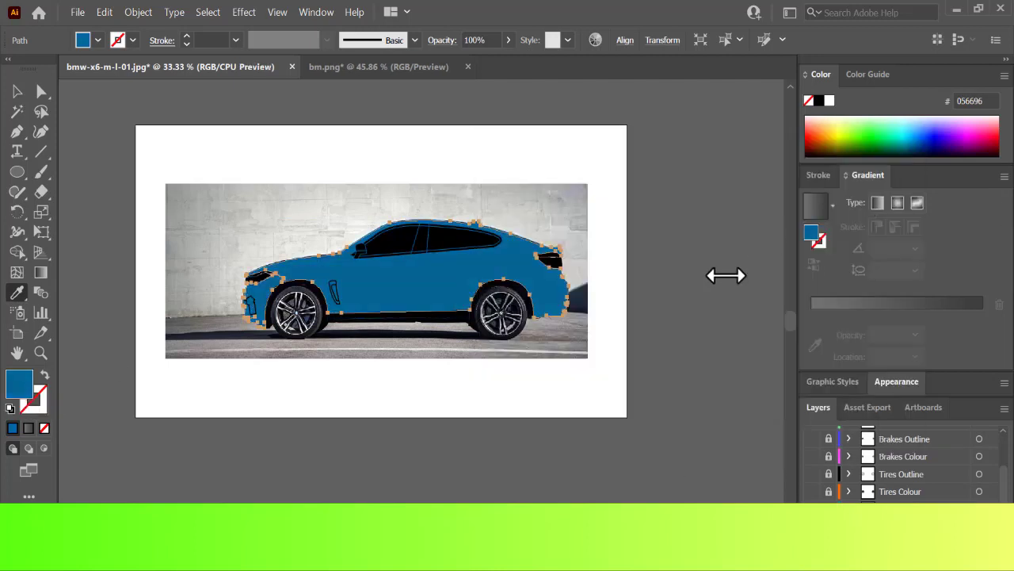
{"action": "left_click", "coordinate": [611, 269], "text": "ctrl"}
Fill the lower and upper sections of the tail light with red.
{"action": "left_click", "coordinate": [551, 263], "text": "ctrl"}
{"action": "left_click_drag", "start_coordinate": [991, 151], "coordinate": [990, 138]}
{"action": "left_click", "coordinate": [598, 255], "text": "ctrl"}
{"action": "left_click", "coordinate": [552, 254], "text": "ctrl"}
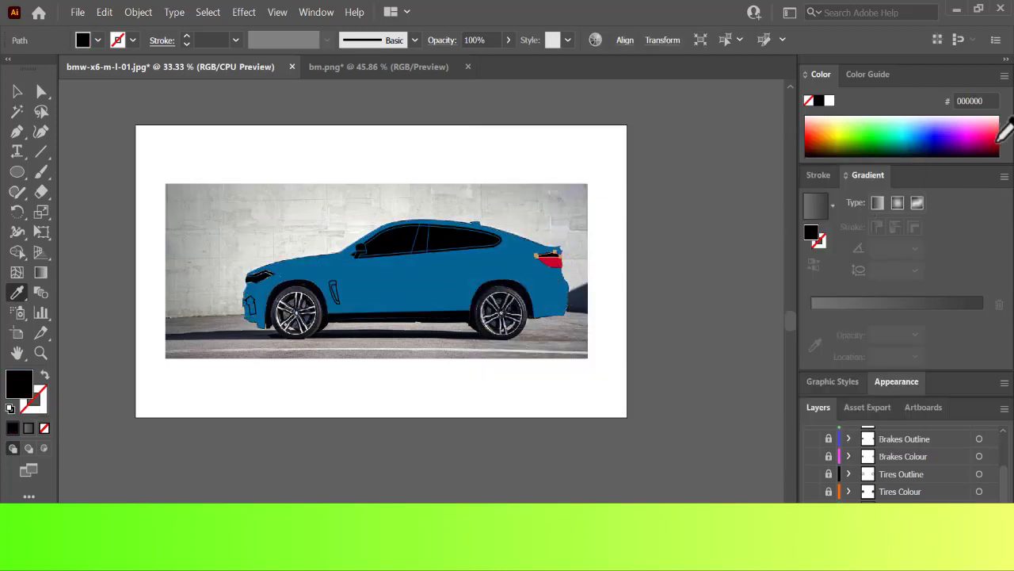
{"action": "left_click", "coordinate": [995, 135]}
Fill the headlight with light grey d1d2d3.
{"action": "left_click", "coordinate": [257, 277], "text": "ctrl"}
{"action": "double_click", "coordinate": [30, 397]}
{"action": "left_click", "coordinate": [494, 222]}
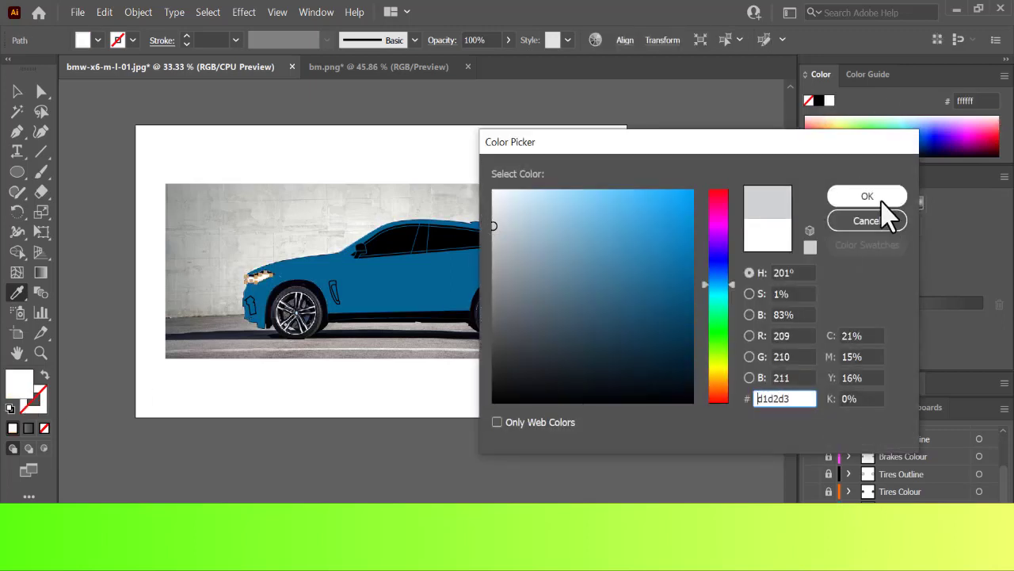
{"action": "left_click", "coordinate": [885, 215]}
{"action": "left_click", "coordinate": [270, 337], "text": "ctrl"}
Fill the front and rear side windows with glass colours sampled from the photo, and show the outline and wheel layers again.
{"action": "key", "text": "ctrl+y"}
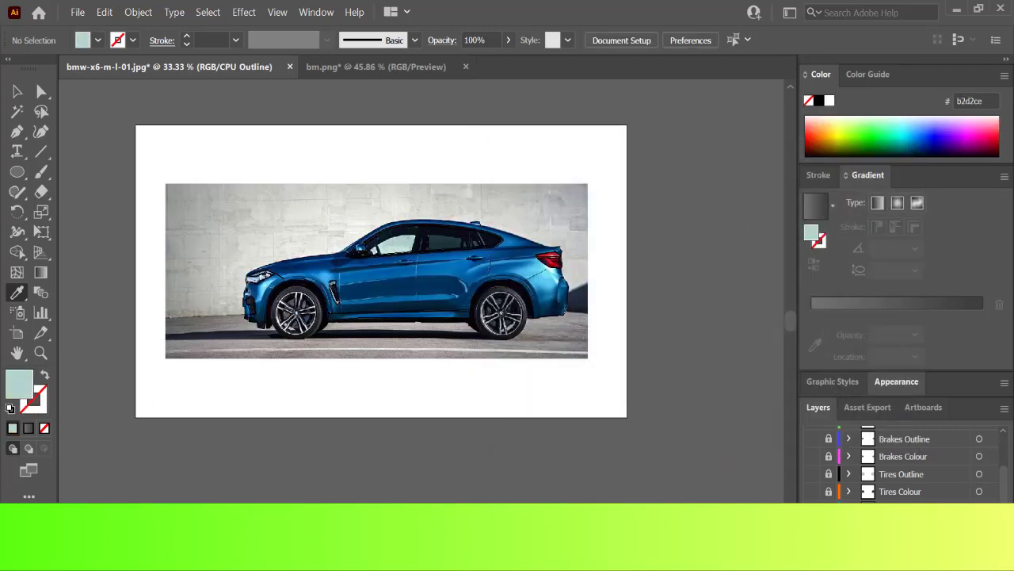
{"action": "key", "text": "ctrl+y"}
{"action": "key", "text": "ctrl+y"}
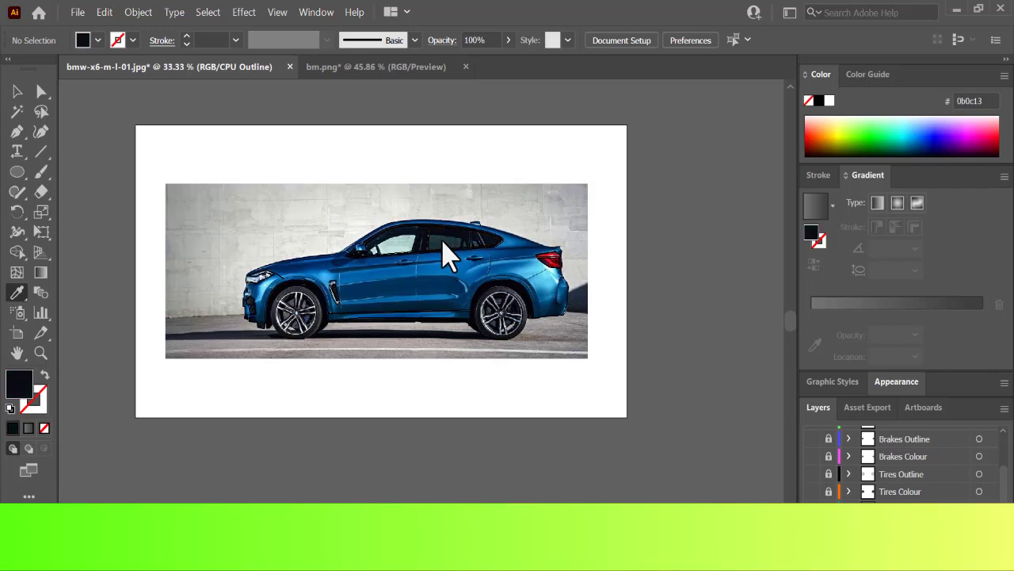
{"action": "key", "text": "ctrl+y"}
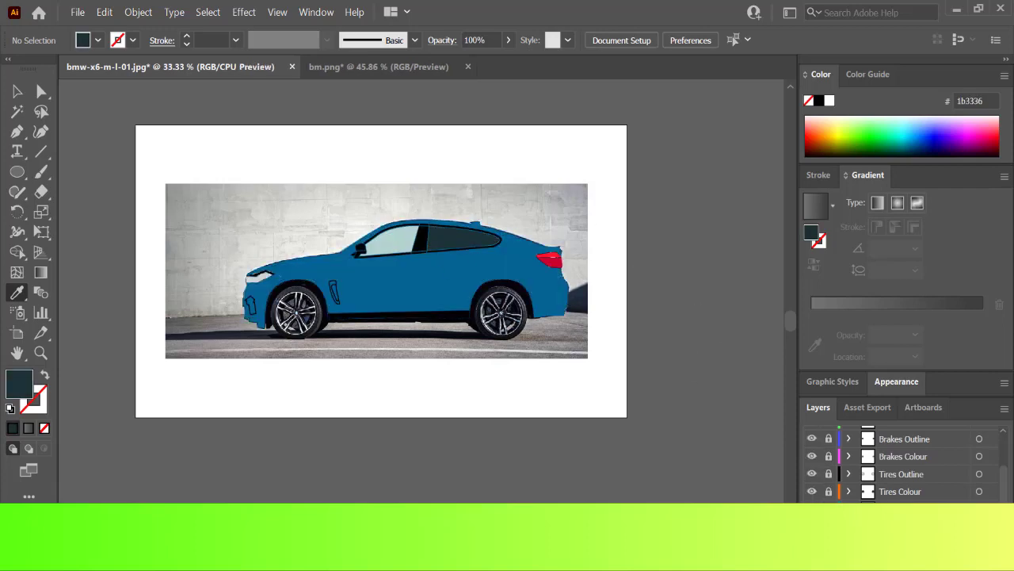
{"action": "scroll", "coordinate": [816, 470], "scroll_direction": "up", "scroll_amount": 2}
{"action": "scroll", "coordinate": [997, 484], "scroll_direction": "down", "scroll_amount": 2}
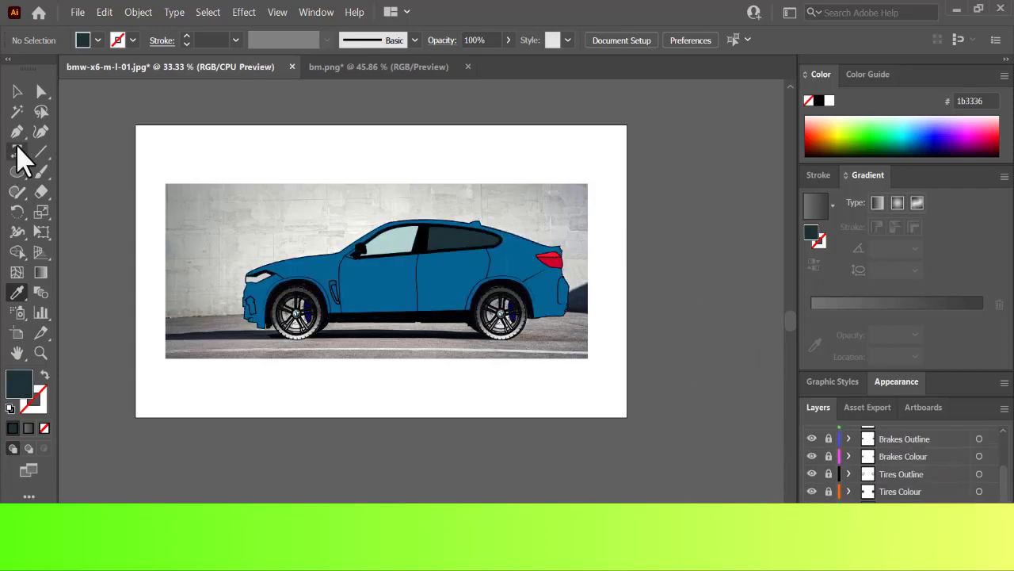
Draw a closed wheel-well shape around the rear wheel with the Pen tool, overlapping the body's wheel arch.
{"action": "left_click", "coordinate": [17, 131]}
{"action": "left_click", "coordinate": [534, 318]}
{"action": "key", "text": "ctrl+="}
{"action": "key", "text": "ctrl+="}
{"action": "key", "text": "ctrl+="}
{"action": "key", "text": "ctrl+="}
{"action": "key", "text": "ctrl+="}
{"action": "left_click", "coordinate": [378, 321]}
{"action": "key", "text": "ctrl+-"}
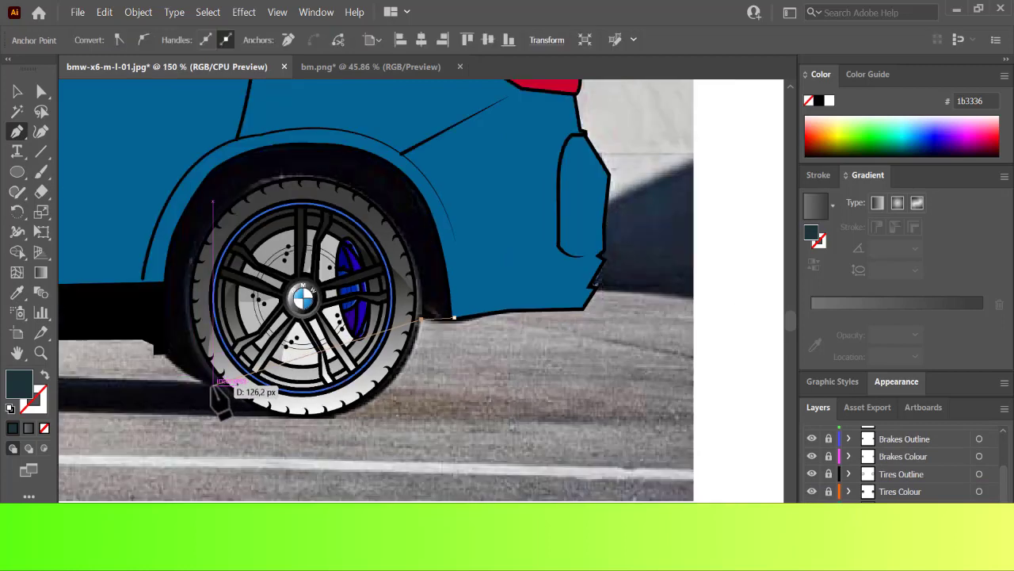
{"action": "key", "text": "ctrl+z"}
{"action": "left_click_drag", "start_coordinate": [165, 350], "coordinate": [154, 324]}
{"action": "left_click", "coordinate": [151, 200]}
{"action": "left_click", "coordinate": [436, 107]}
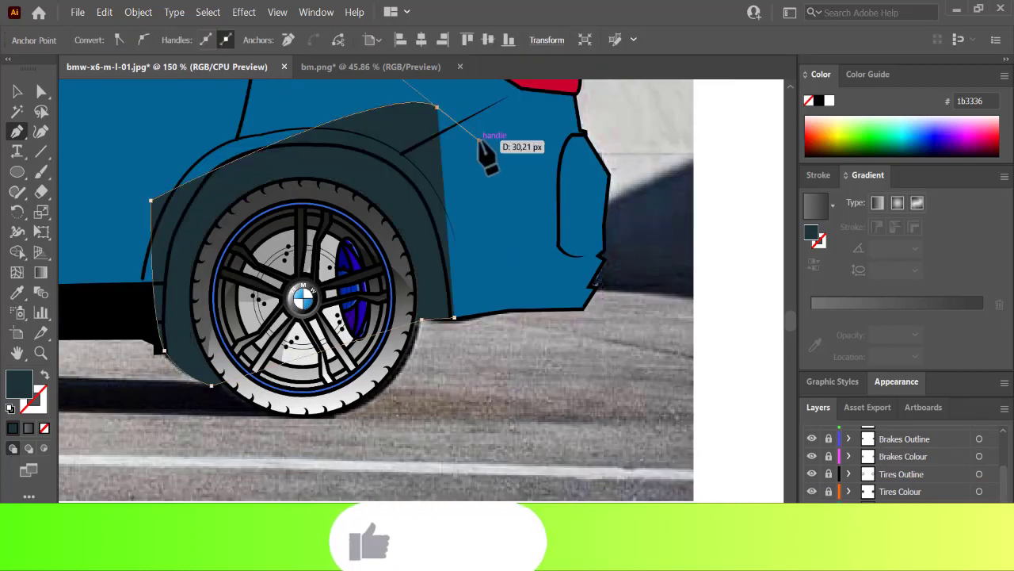
{"action": "key", "text": "ctrl+z"}
{"action": "left_click", "coordinate": [206, 154]}
{"action": "left_click", "coordinate": [276, 133]}
{"action": "left_click", "coordinate": [457, 172]}
{"action": "key", "text": "ctrl+z"}
{"action": "left_click", "coordinate": [379, 135]}
{"action": "left_click", "coordinate": [460, 184]}
{"action": "left_click", "coordinate": [455, 318]}
Fill the rear wheel-well shape with near-black 050505 and send it to the back.
{"action": "double_click", "coordinate": [19, 384]}
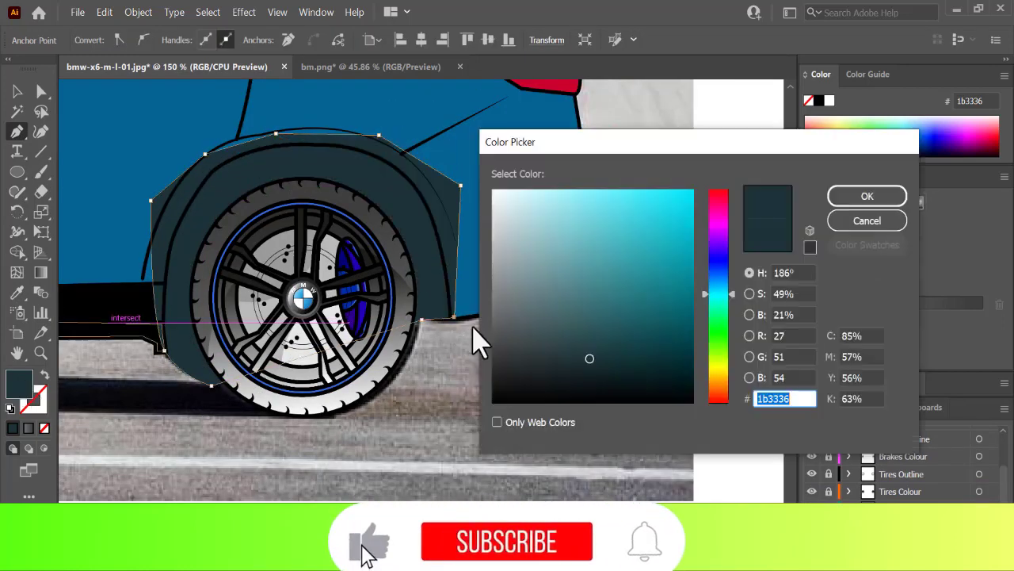
{"action": "left_click", "coordinate": [493, 399]}
{"action": "left_click", "coordinate": [867, 197]}
{"action": "left_click", "coordinate": [422, 216]}
{"action": "left_click", "coordinate": [18, 91]}
{"action": "left_click", "coordinate": [256, 163]}
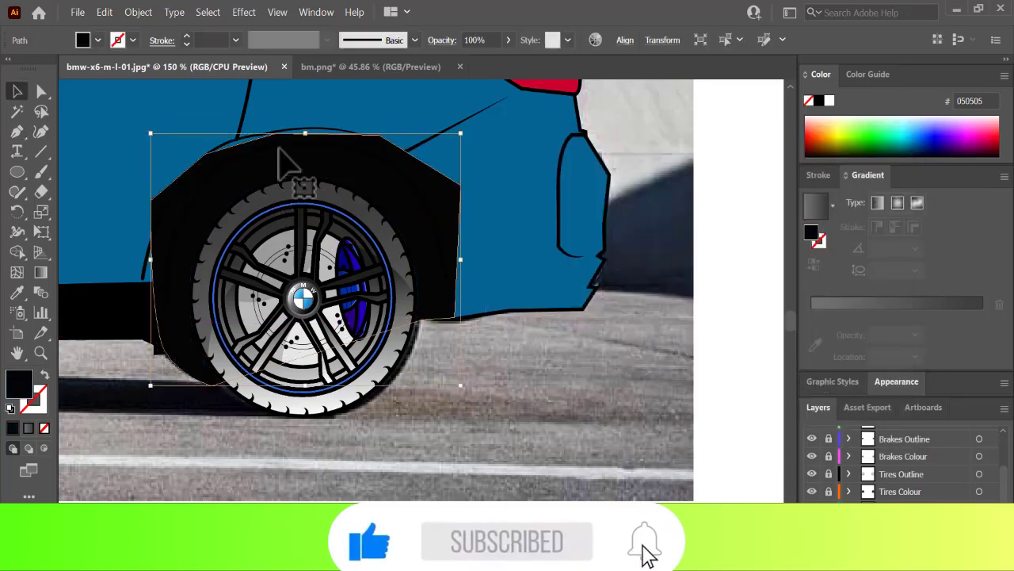
{"action": "right_click", "coordinate": [279, 148]}
{"action": "mouse_move", "coordinate": [319, 425]}
{"action": "left_click", "coordinate": [471, 480]}
Draw a matching closed wheel-well shape around the front wheel with the Pen tool, overlapping the front wheel arch.
{"action": "scroll", "coordinate": [421, 290], "scroll_direction": "left", "scroll_amount": 5}
{"action": "scroll", "coordinate": [421, 290], "scroll_direction": "left", "scroll_amount": 8}
{"action": "scroll", "coordinate": [421, 290], "scroll_direction": "right", "scroll_amount": 4}
{"action": "key", "text": "p"}
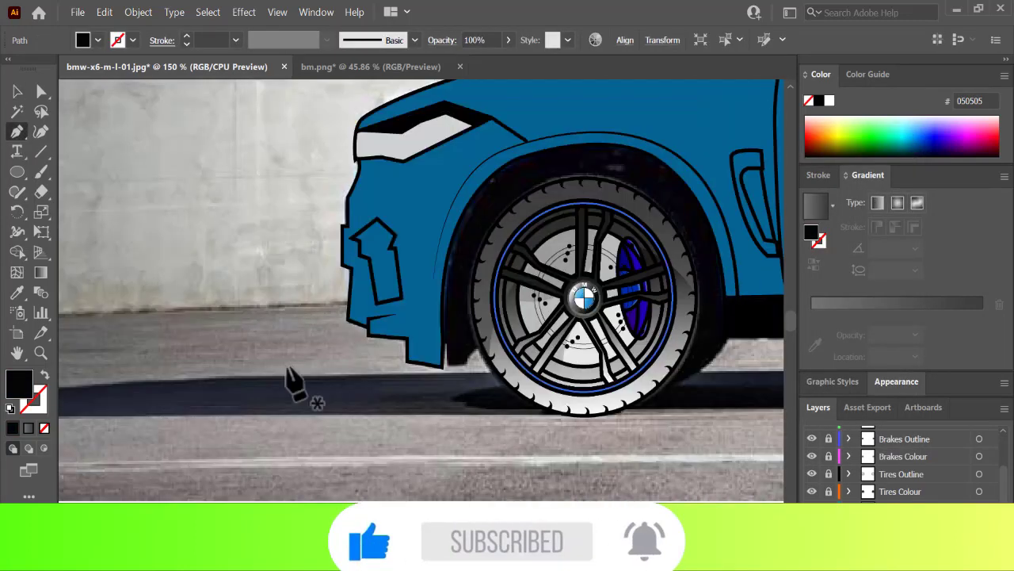
{"action": "key", "text": "ctrl+shift+a"}
{"action": "left_click", "coordinate": [443, 344]}
{"action": "left_click", "coordinate": [476, 349]}
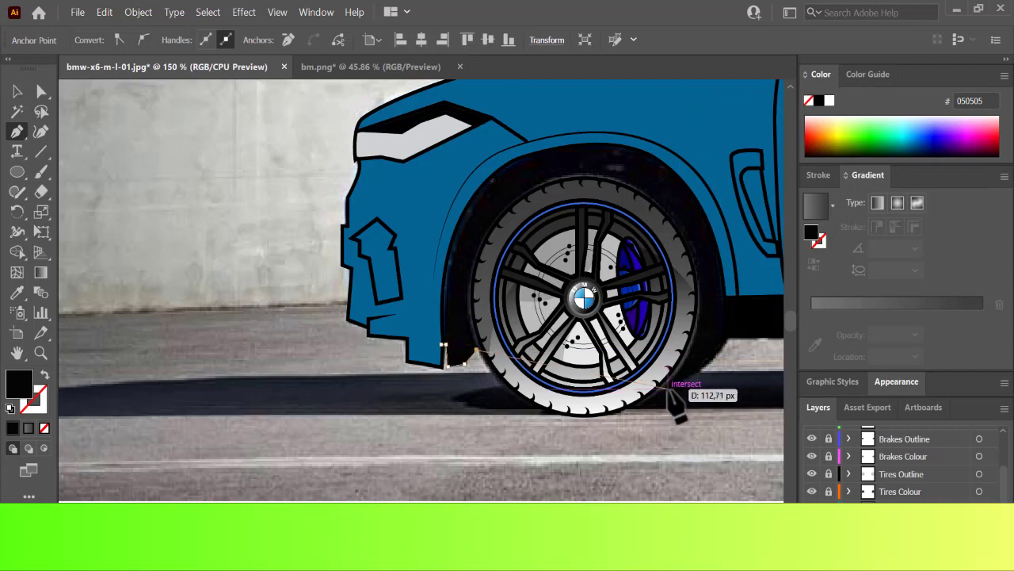
{"action": "left_click", "coordinate": [749, 243]}
{"action": "left_click", "coordinate": [703, 137]}
{"action": "left_click", "coordinate": [612, 123]}
{"action": "left_click_drag", "start_coordinate": [441, 183], "coordinate": [435, 227]}
{"action": "left_click", "coordinate": [430, 311]}
{"action": "left_click", "coordinate": [443, 344]}
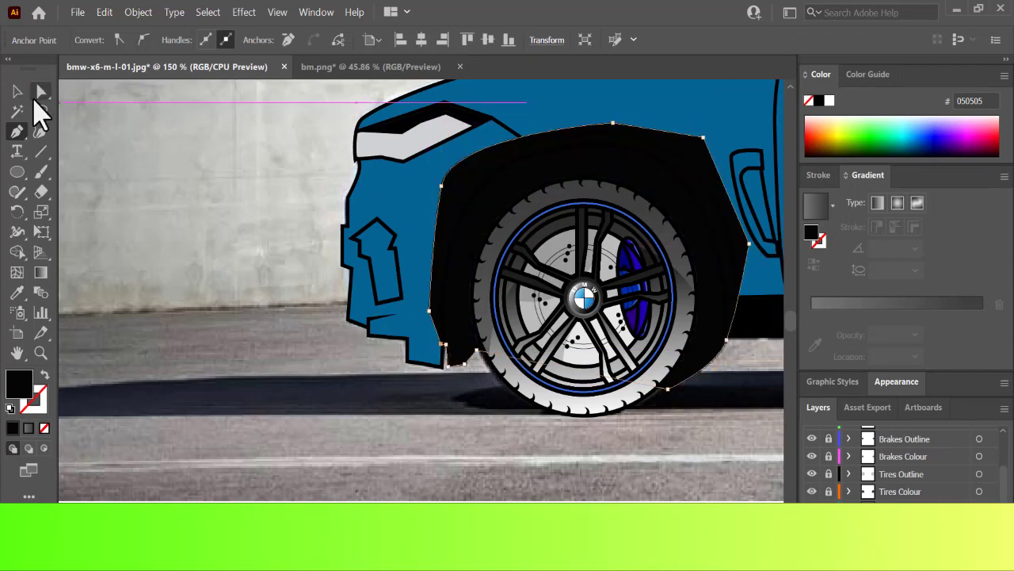
Send the front wheel-well shape to the back, behind the body and wheel, and deselect it.
{"action": "left_click", "coordinate": [17, 91]}
{"action": "right_click", "coordinate": [464, 214]}
{"action": "left_click", "coordinate": [666, 544]}
{"action": "key", "text": "ctrl+minus"}
{"action": "key", "text": "ctrl+minus"}
{"action": "key", "text": "ctrl+minus"}
{"action": "key", "text": "ctrl+minus"}
{"action": "key", "text": "ctrl+minus"}
{"action": "key", "text": "ctrl+minus"}
{"action": "left_click", "coordinate": [548, 425]}
Fill the side sill and the door mirror with dark blue sampled from the reference photo.
{"action": "key", "text": "ctrl+equal"}
{"action": "key", "text": "ctrl+equal"}
{"action": "key", "text": "ctrl+equal"}
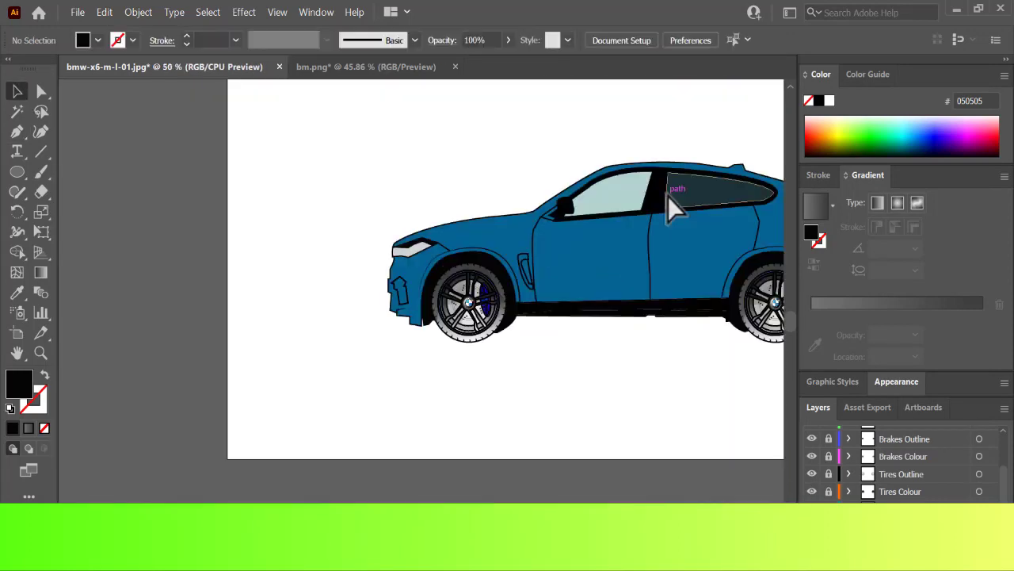
{"action": "scroll", "coordinate": [668, 196], "scroll_direction": "right", "scroll_amount": 2}
{"action": "scroll", "coordinate": [421, 270], "scroll_direction": "right", "scroll_amount": 2}
{"action": "key", "text": "ctrl+y"}
{"action": "left_click", "coordinate": [406, 307]}
{"action": "key", "text": "i"}
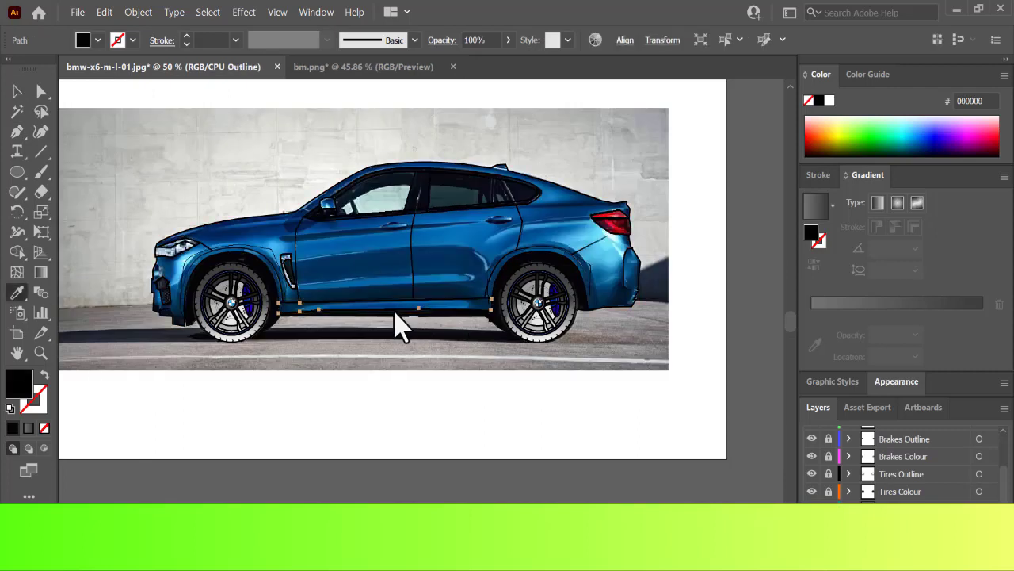
{"action": "left_click", "coordinate": [394, 310]}
{"action": "left_click", "coordinate": [407, 307]}
{"action": "key", "text": "ctrl+y"}
{"action": "key", "text": "ctrl+shift+a"}
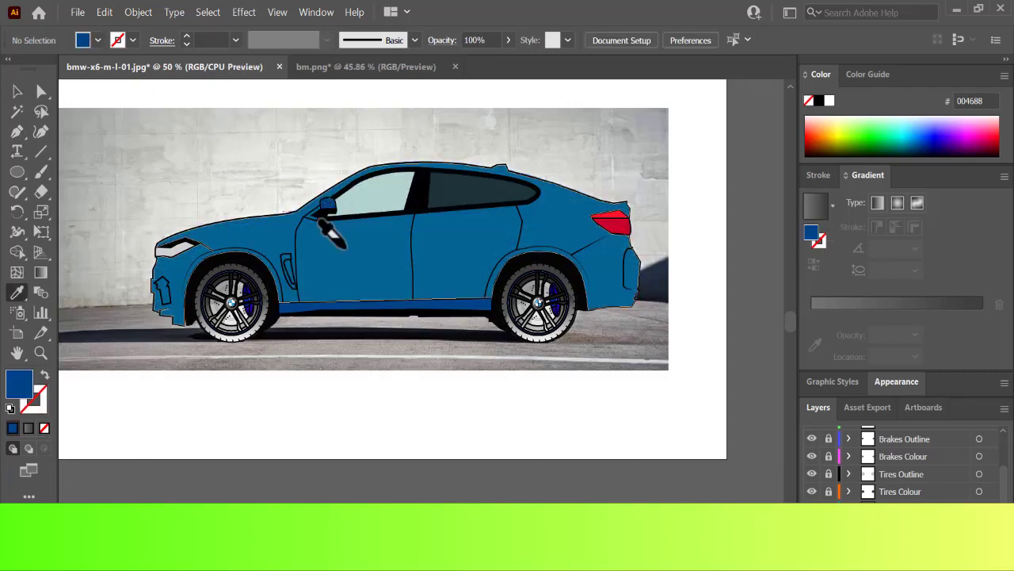
Apply a linear gradient to the main body shape and place its end stop at about 98%.
{"action": "key", "text": "ctrl+equal"}
{"action": "left_click", "coordinate": [17, 92]}
{"action": "left_click", "coordinate": [221, 208]}
{"action": "left_click", "coordinate": [40, 272]}
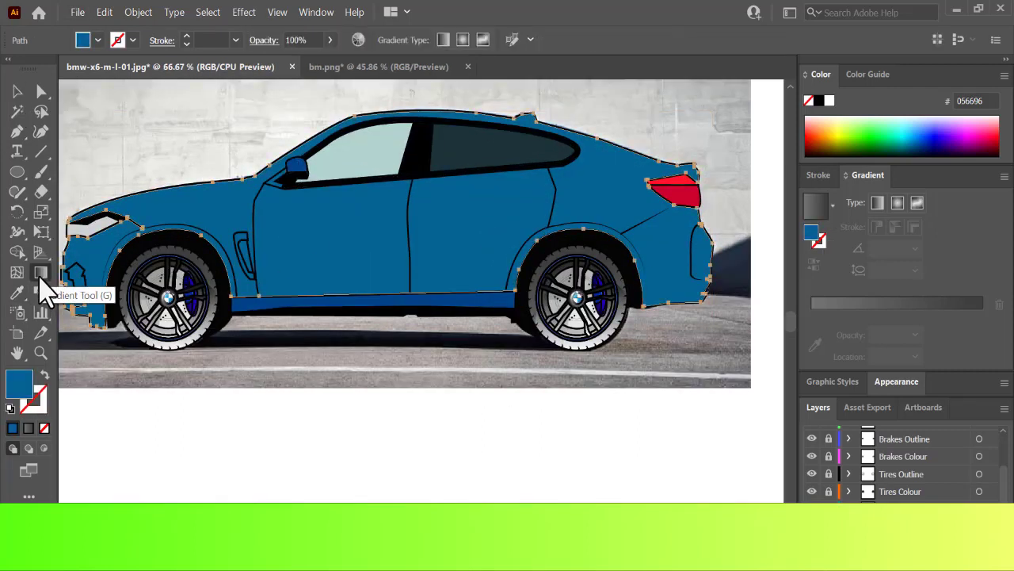
{"action": "left_click", "coordinate": [832, 205]}
{"action": "left_click", "coordinate": [814, 208]}
{"action": "left_click", "coordinate": [963, 313]}
{"action": "left_click_drag", "start_coordinate": [963, 313], "coordinate": [978, 313]}
Recolour the end stop of the body gradient to a deep blue.
{"action": "left_click", "coordinate": [1004, 76]}
{"action": "left_click", "coordinate": [890, 118]}
{"action": "left_click", "coordinate": [928, 129]}
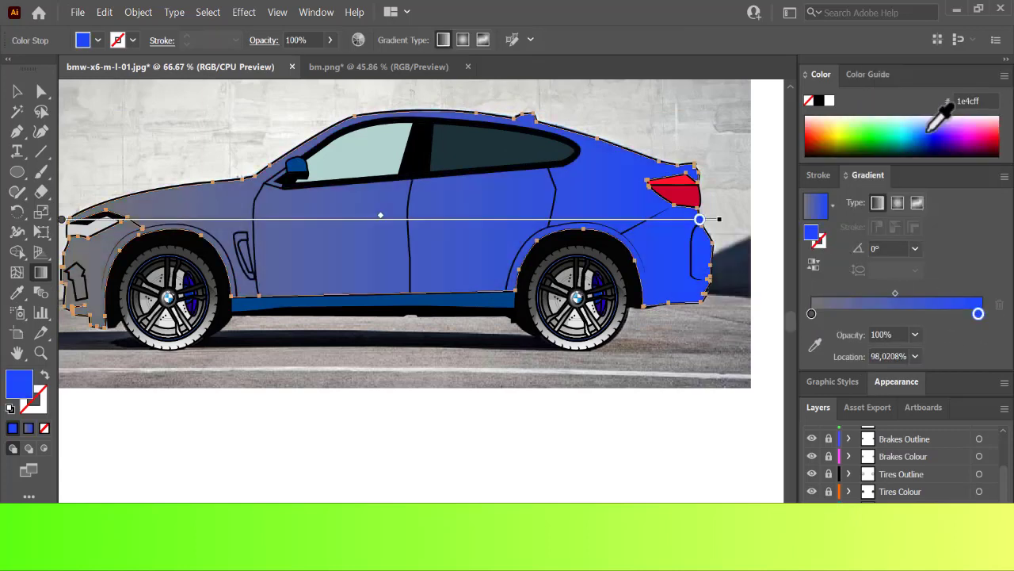
{"action": "left_click", "coordinate": [940, 141]}
{"action": "left_click", "coordinate": [924, 144]}
{"action": "left_click", "coordinate": [933, 124]}
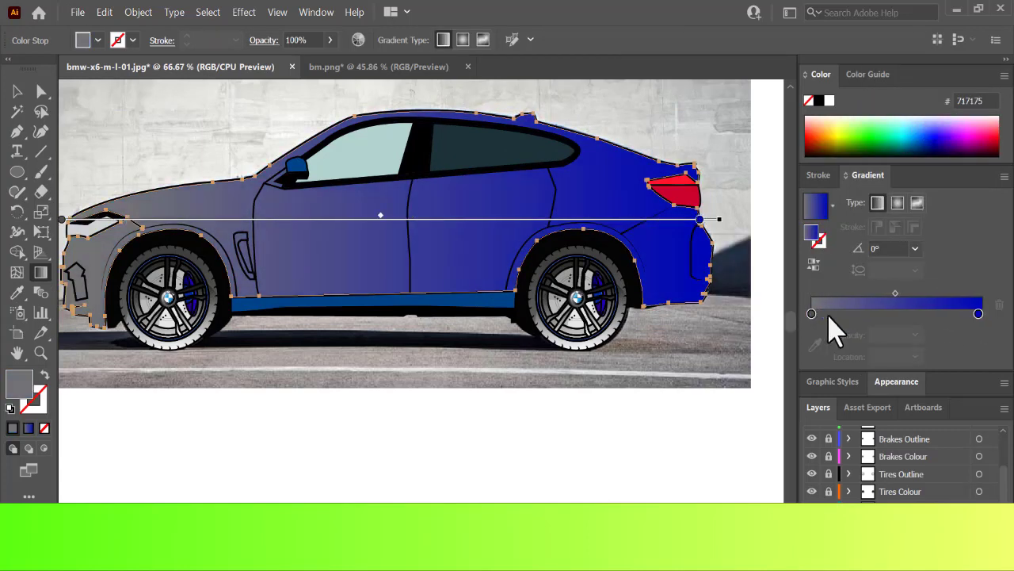
Recolour the start stop of the main body gradient to a deep blue.
{"action": "left_click", "coordinate": [811, 313]}
{"action": "left_click", "coordinate": [1004, 76]}
{"action": "left_click", "coordinate": [891, 119]}
{"action": "left_click", "coordinate": [914, 137]}
{"action": "left_click", "coordinate": [935, 132]}
{"action": "left_click", "coordinate": [922, 143]}
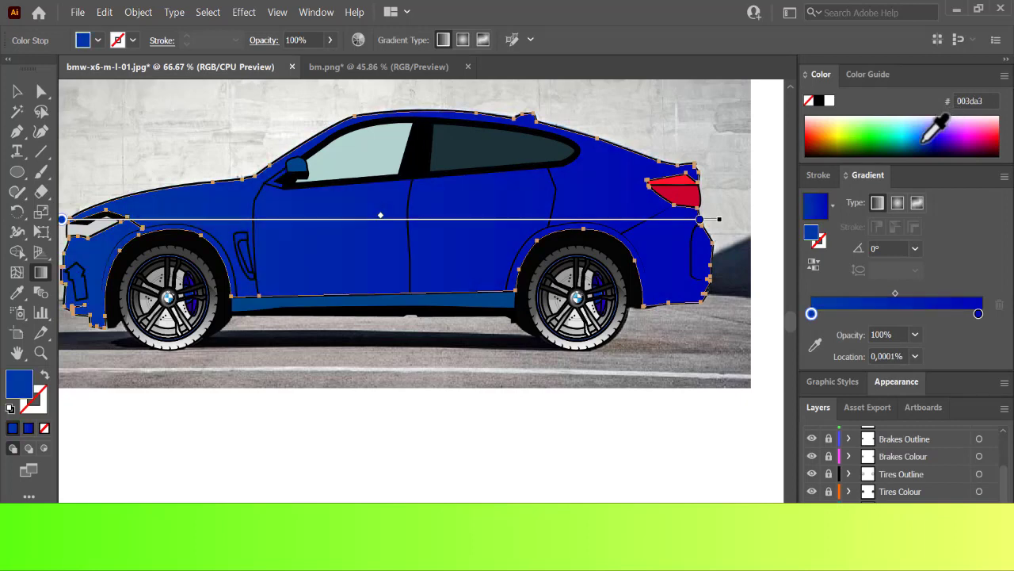
Recolour the end stop of the body gradient to the lighter blue 0081b7 and deselect the shape.
{"action": "double_click", "coordinate": [978, 313]}
{"action": "left_click_drag", "start_coordinate": [855, 404], "coordinate": [892, 406]}
{"action": "left_click", "coordinate": [615, 453], "text": "ctrl"}
{"action": "key", "text": "v"}
{"action": "left_click", "coordinate": [442, 423]}
{"action": "left_click", "coordinate": [17, 172]}
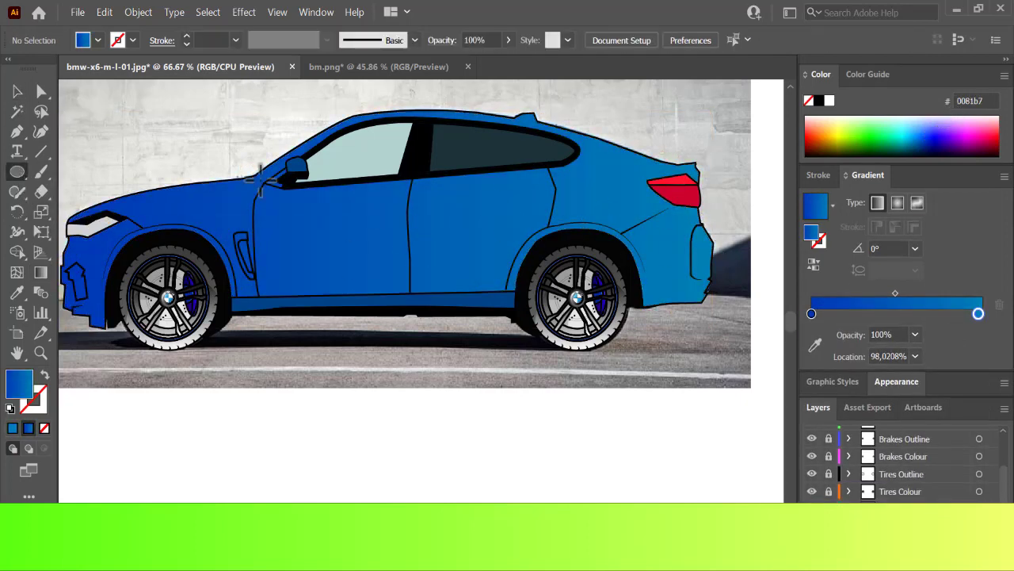
In outline view, start a highlight path with the Pen tool over the front wheel arch and down to the base of the side vent.
{"action": "key", "text": "ctrl+y"}
{"action": "left_click", "coordinate": [106, 261]}
{"action": "left_click_drag", "start_coordinate": [139, 231], "coordinate": [181, 224]}
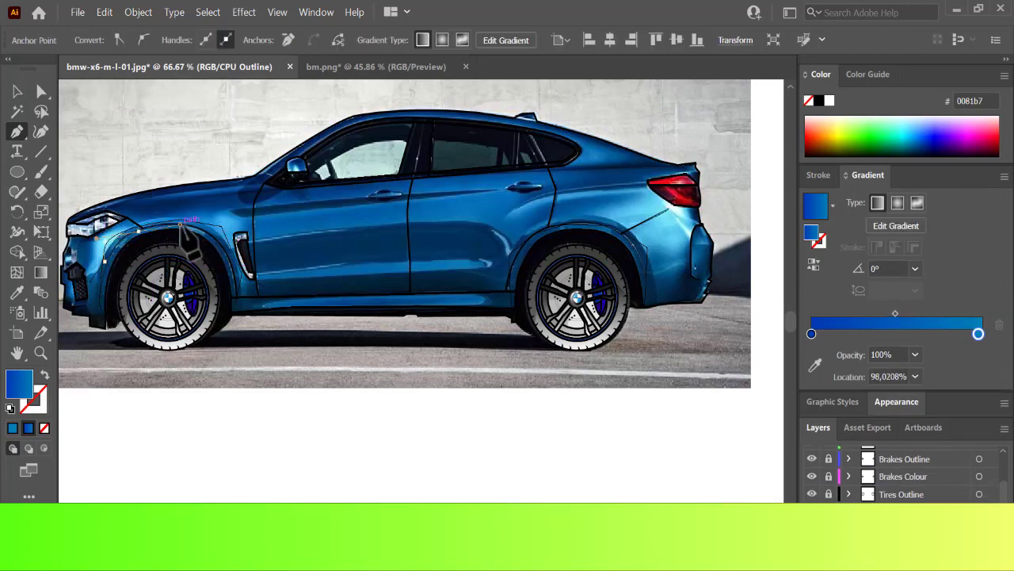
{"action": "left_click", "coordinate": [245, 287]}
{"action": "key", "text": "ctrl+equal"}
{"action": "key", "text": "ctrl+equal"}
{"action": "key", "text": "ctrl+equal"}
{"action": "key", "text": "ctrl+equal"}
{"action": "key", "text": "ctrl+equal"}
{"action": "left_click_drag", "start_coordinate": [480, 283], "coordinate": [521, 294]}
{"action": "left_click", "coordinate": [480, 283]}
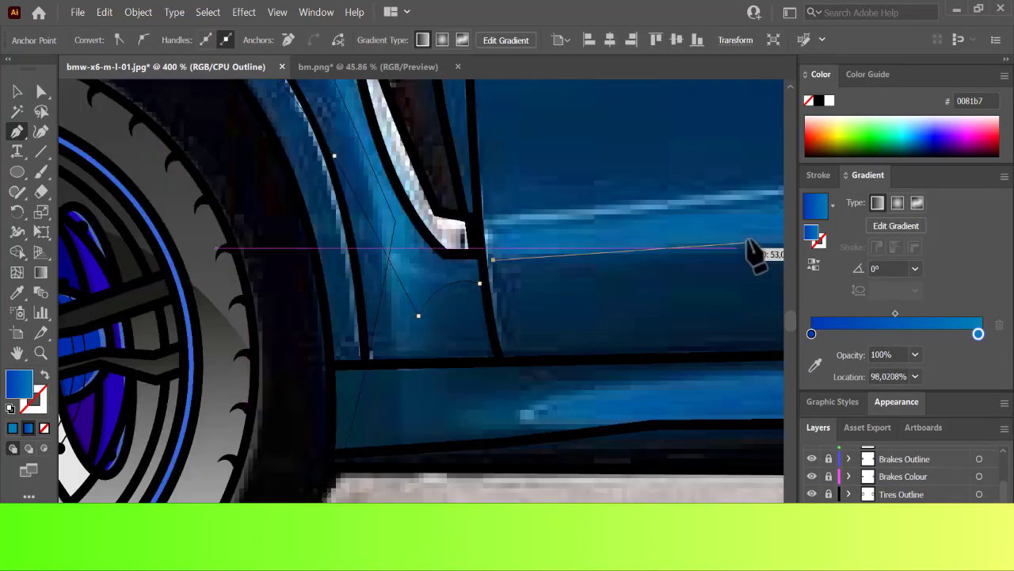
Continue the highlight path along the lower door reflection towards the rear wheel.
{"action": "left_click", "coordinate": [730, 251]}
{"action": "key", "text": "ctrl+minus"}
{"action": "key", "text": "ctrl+minus"}
{"action": "key", "text": "ctrl+minus"}
{"action": "key", "text": "ctrl+minus"}
{"action": "key", "text": "ctrl+minus"}
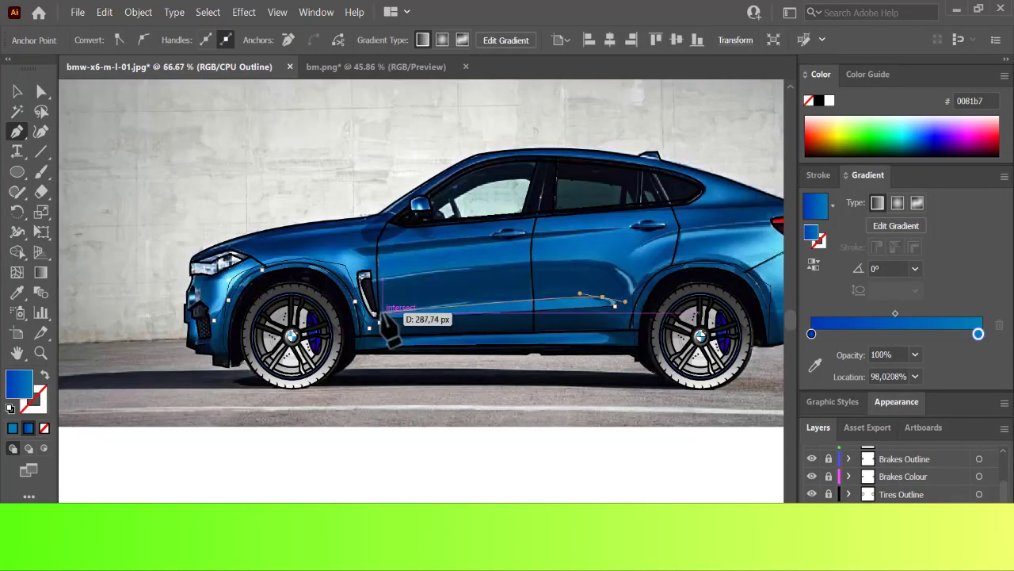
Trace the upper door reflection back from the side vent, curving it down in front of the rear wheel arch.
{"action": "key", "text": "ctrl+equal"}
{"action": "key", "text": "ctrl+equal"}
{"action": "key", "text": "ctrl+equal"}
{"action": "key", "text": "ctrl+equal"}
{"action": "key", "text": "ctrl+minus"}
{"action": "key", "text": "ctrl+minus"}
{"action": "key", "text": "ctrl+minus"}
{"action": "key", "text": "ctrl+minus"}
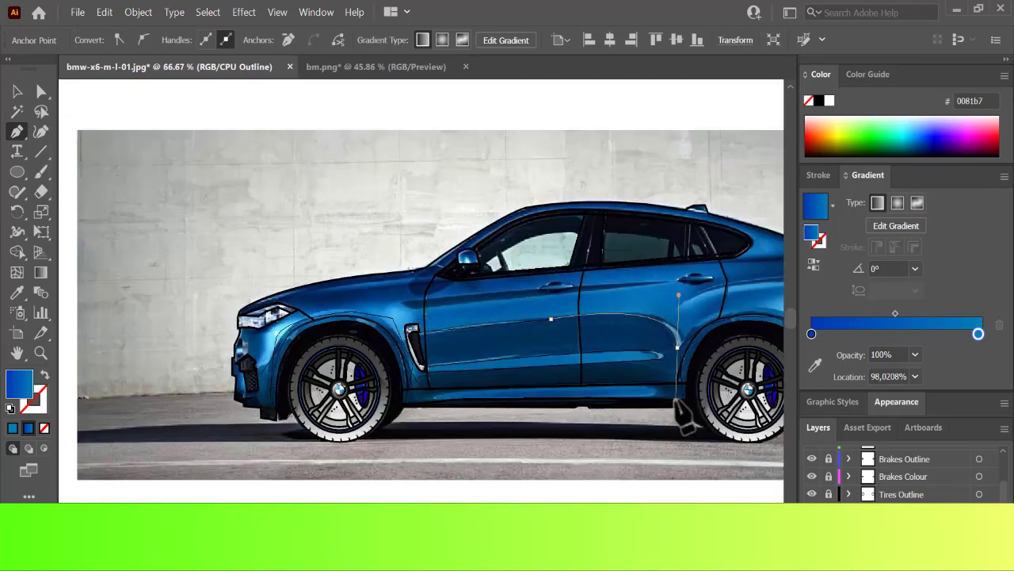
{"action": "left_click", "coordinate": [678, 347]}
{"action": "left_click_drag", "start_coordinate": [691, 330], "coordinate": [696, 317]}
{"action": "left_click", "coordinate": [691, 329]}
{"action": "key", "text": "ctrl+minus"}
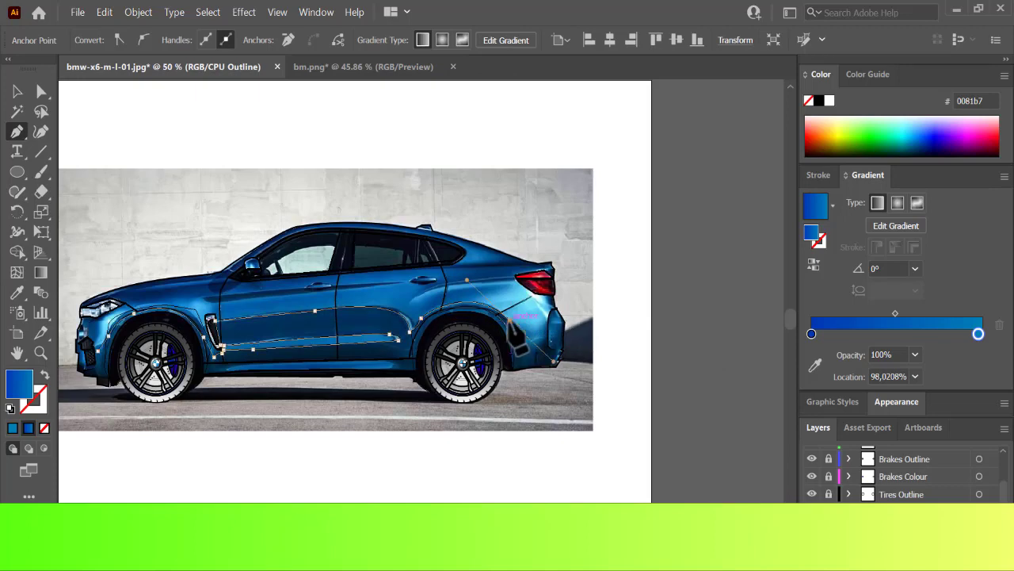
Extend the highlight path around the rear bumper panel and up to the tail light.
{"action": "key", "text": "ctrl+equal"}
{"action": "key", "text": "ctrl+equal"}
{"action": "key", "text": "ctrl+equal"}
{"action": "key", "text": "ctrl+equal"}
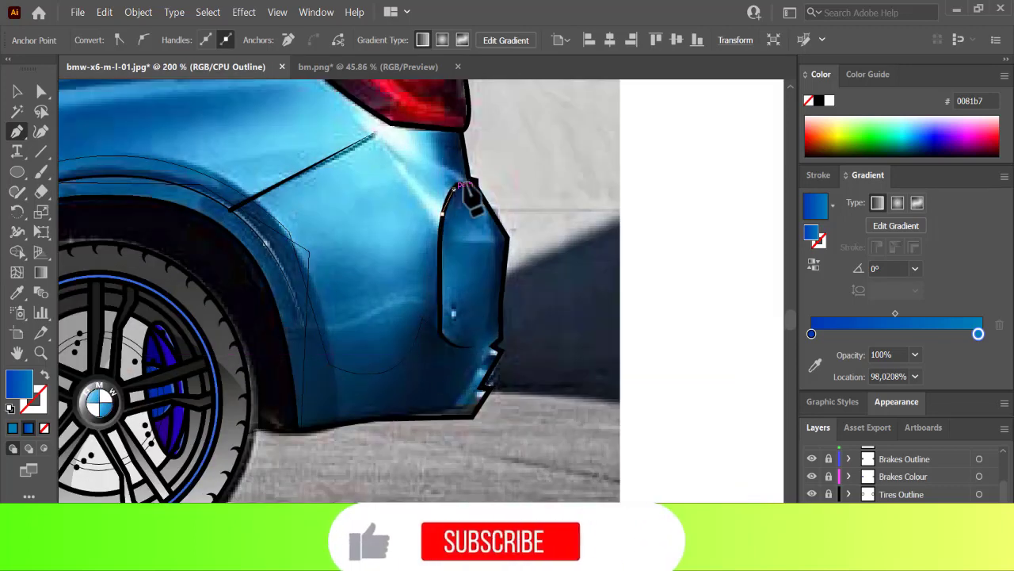
{"action": "left_click_drag", "start_coordinate": [463, 187], "coordinate": [442, 148]}
{"action": "left_click", "coordinate": [339, 84]}
{"action": "key", "text": "ctrl+minus"}
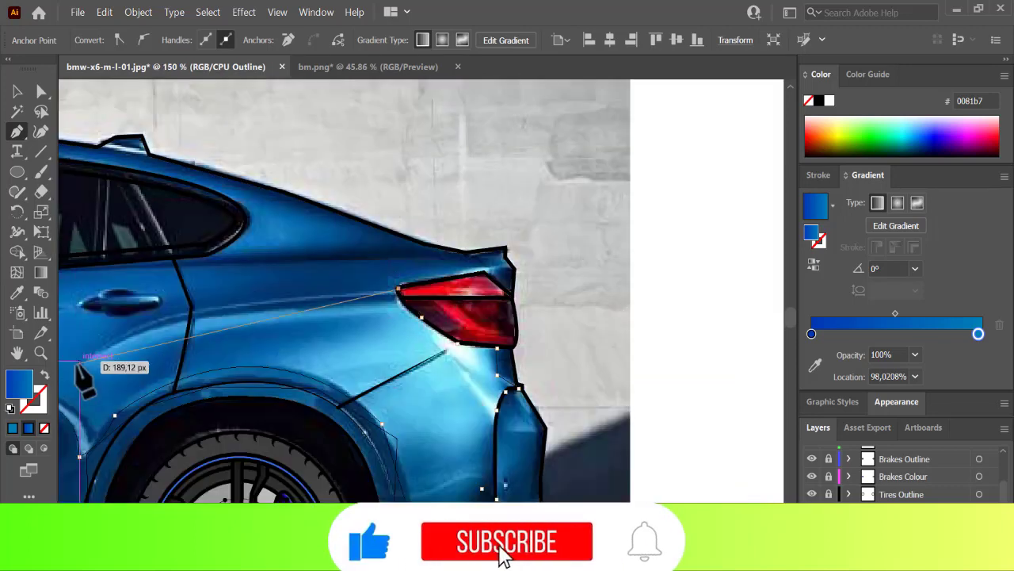
Trace the rear quarter and rear door reflections, then close the highlight path along the upper doors and front fender.
{"action": "left_click_drag", "start_coordinate": [79, 372], "coordinate": [501, 369]}
{"action": "left_click_drag", "start_coordinate": [494, 371], "coordinate": [438, 435]}
{"action": "key", "text": "ctrl+minus"}
{"action": "left_click_drag", "start_coordinate": [633, 280], "coordinate": [668, 287]}
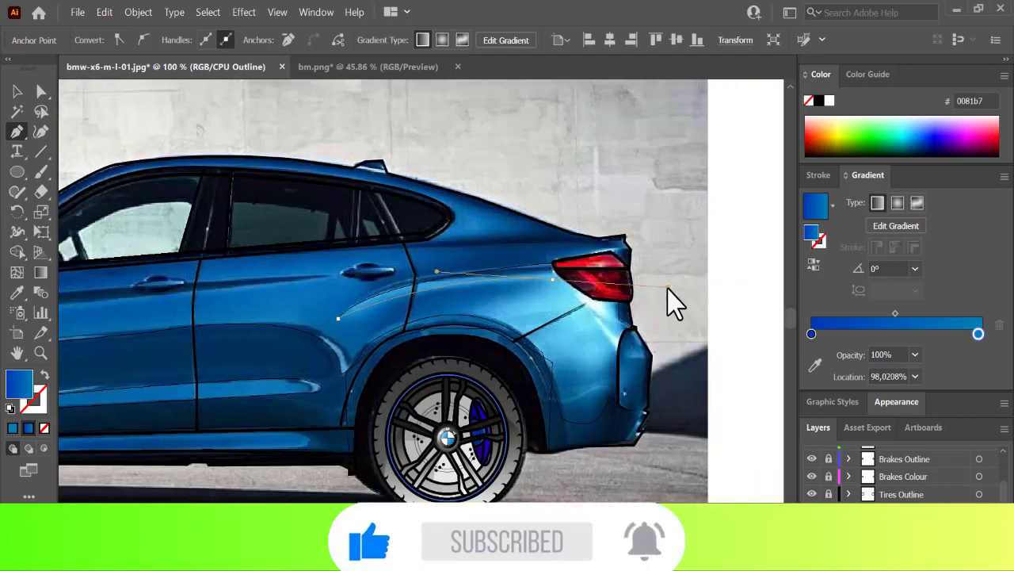
{"action": "left_click_drag", "start_coordinate": [331, 382], "coordinate": [323, 335]}
{"action": "left_click_drag", "start_coordinate": [335, 278], "coordinate": [351, 268]}
{"action": "left_click", "coordinate": [63, 304]}
{"action": "key", "text": "ctrl+minus"}
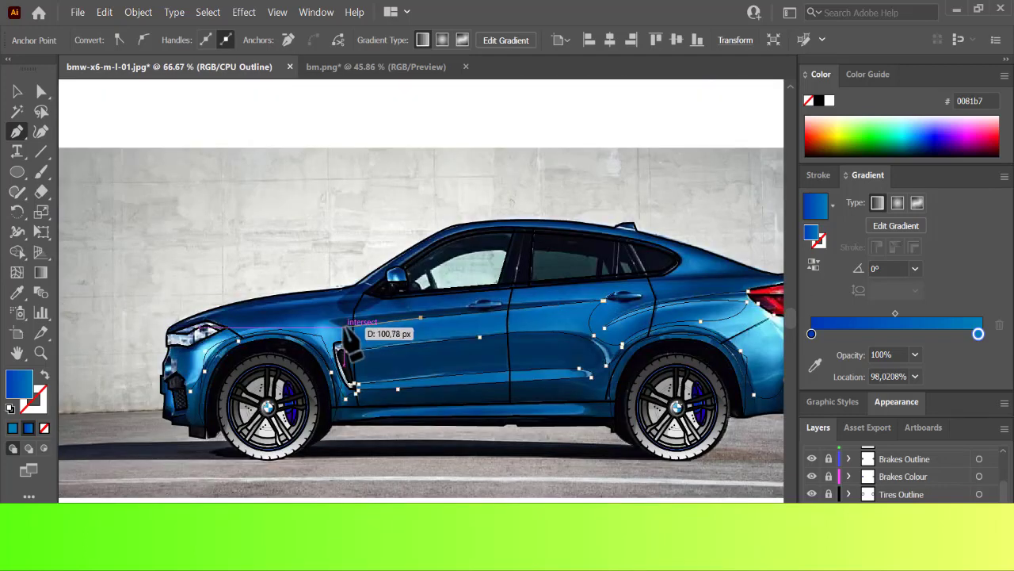
{"action": "left_click", "coordinate": [189, 390]}
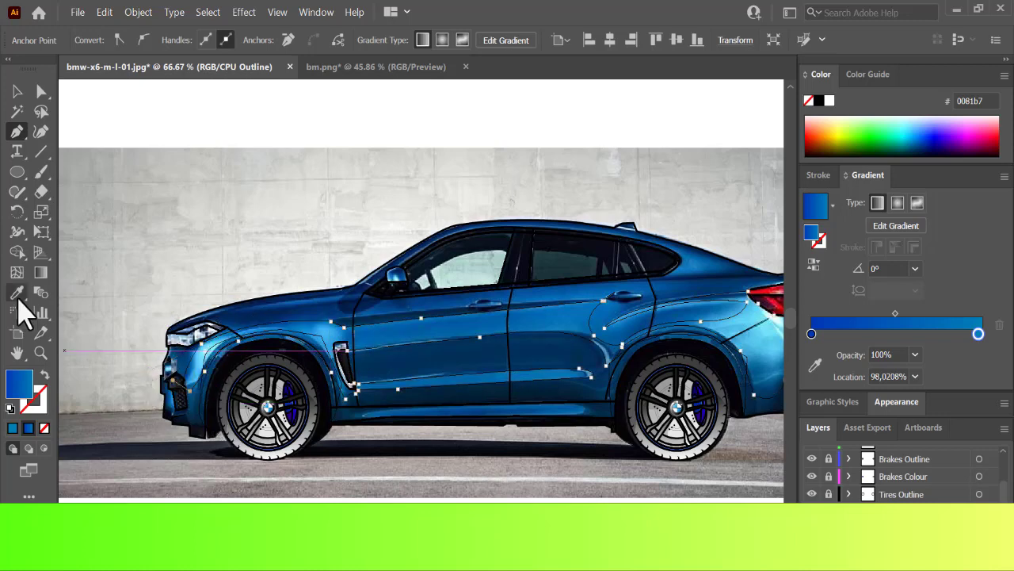
Fill the side highlight shape with light blue sampled from the reference photo, return to preview and deselect it.
{"action": "left_click", "coordinate": [17, 293]}
{"action": "left_click", "coordinate": [749, 351]}
{"action": "key", "text": "ctrl+y"}
{"action": "left_click", "coordinate": [17, 92]}
{"action": "key", "text": "ctrl+minus"}
{"action": "key", "text": "ctrl+minus"}
{"action": "key", "text": "ctrl+minus"}
{"action": "left_click", "coordinate": [585, 484]}
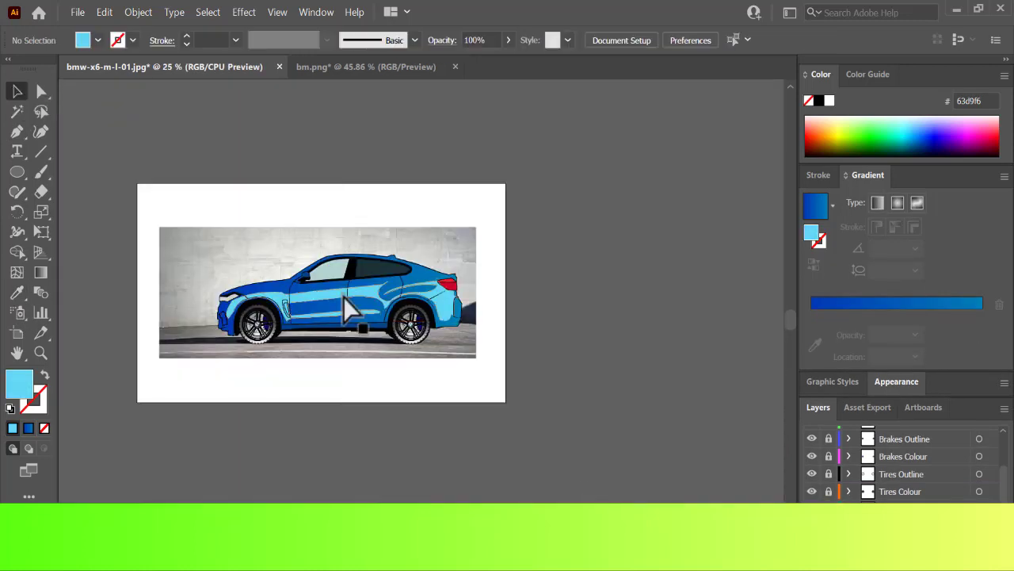
Apply a linear gradient to the side highlight shape and recolour its stops to light cyan.
{"action": "left_click", "coordinate": [343, 296]}
{"action": "left_click", "coordinate": [41, 272]}
{"action": "left_click", "coordinate": [814, 208]}
{"action": "double_click", "coordinate": [978, 313]}
{"action": "left_click", "coordinate": [899, 118]}
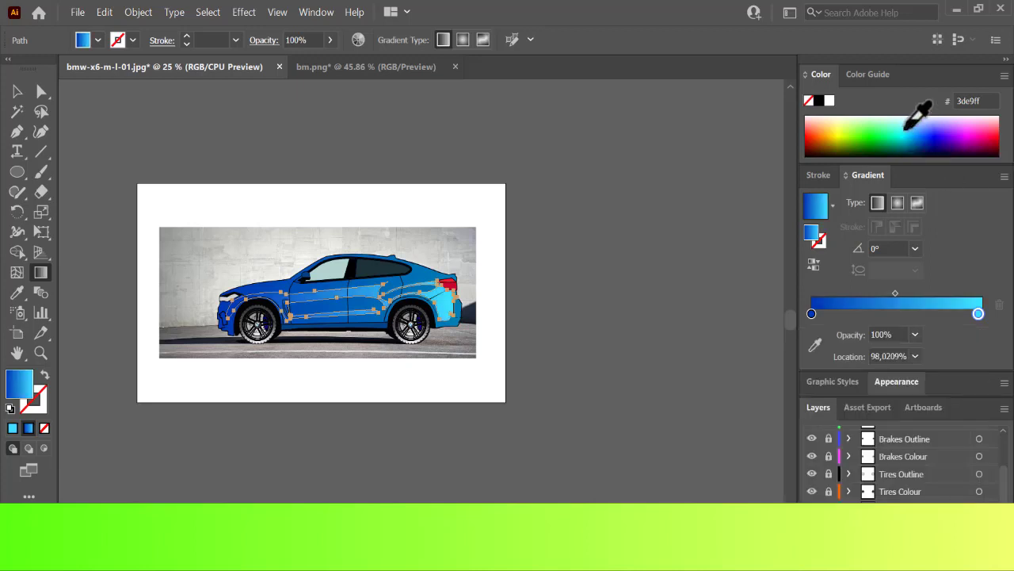
{"action": "left_click", "coordinate": [901, 119]}
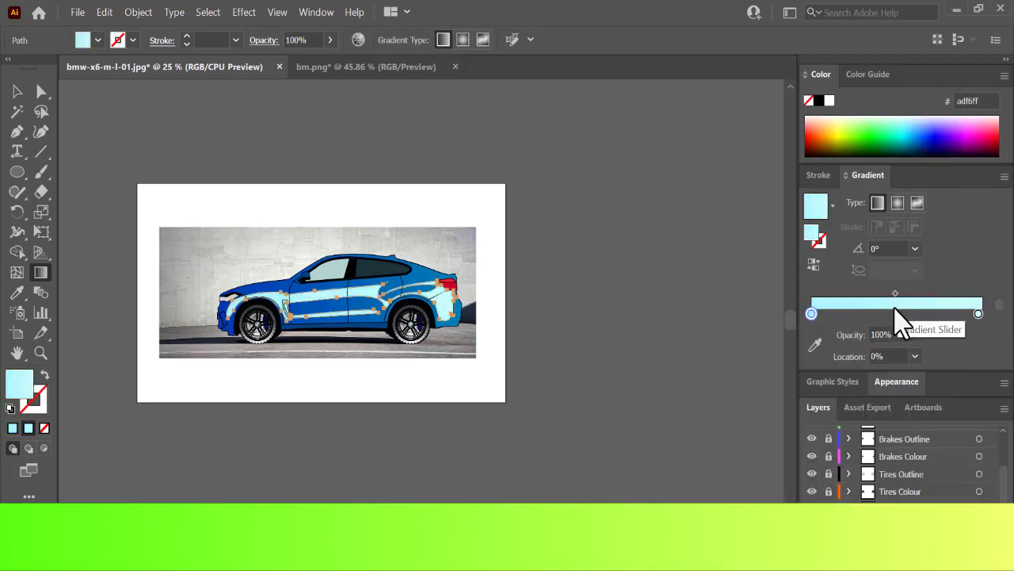
Give the side highlight gradient a deep blue middle stop and recolour its end stop to 51c1ff.
{"action": "left_click", "coordinate": [926, 143]}
{"action": "left_click", "coordinate": [607, 428], "text": "ctrl"}
{"action": "key", "text": "v"}
{"action": "left_click", "coordinate": [365, 288]}
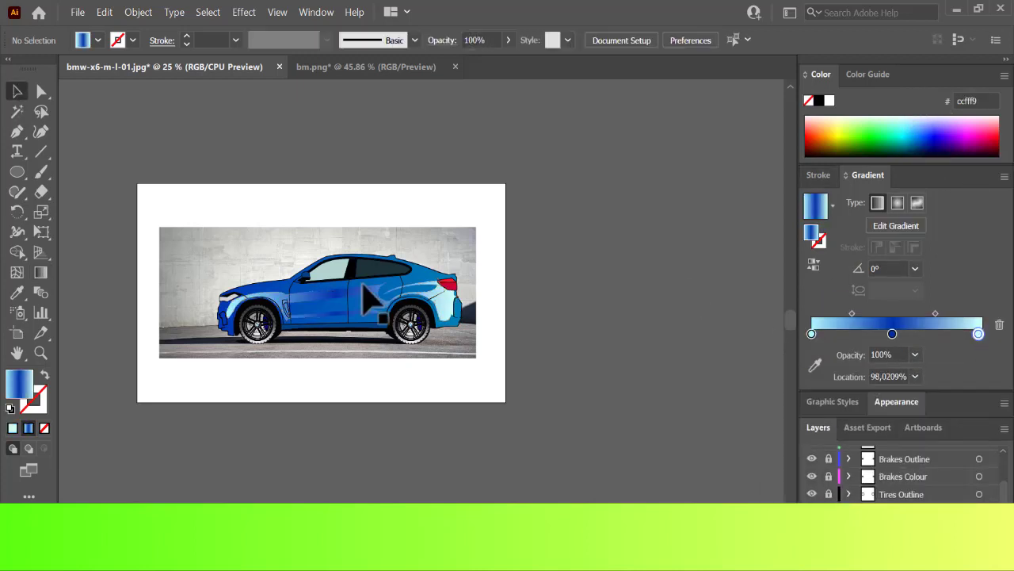
{"action": "left_click", "coordinate": [911, 127]}
{"action": "left_click", "coordinate": [734, 280]}
Draw a long, thin gradient-filled ellipse along the side sill as a highlight and deselect it.
{"action": "key", "text": "ctrl+plus"}
{"action": "key", "text": "ctrl+plus"}
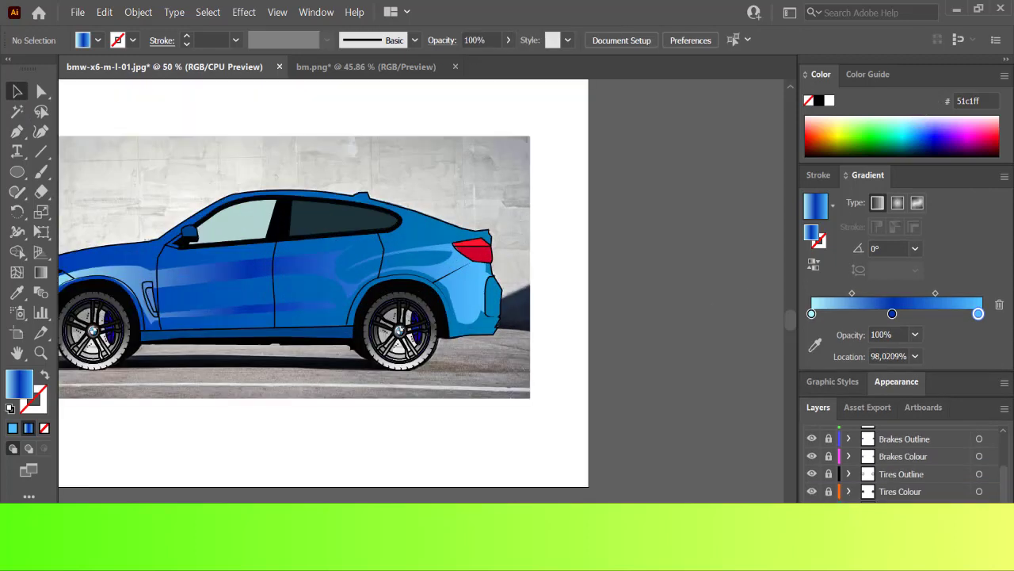
{"action": "key", "text": "ctrl+y"}
{"action": "left_click_drag", "start_coordinate": [331, 331], "coordinate": [332, 331]}
{"action": "key", "text": "ctrl+y"}
{"action": "left_click", "coordinate": [274, 170], "text": "ctrl"}
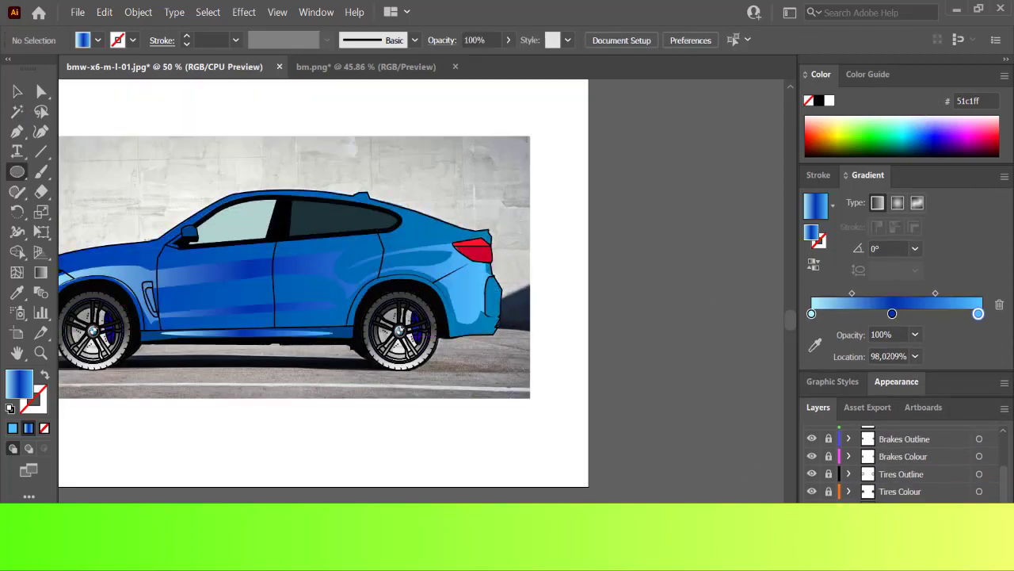
Draw a thin gradient-filled ellipse on the bonnet above the front wheel.
{"action": "scroll", "coordinate": [274, 170], "scroll_direction": "left", "scroll_amount": 3}
{"action": "key", "text": "ctrl+y"}
{"action": "left_click_drag", "start_coordinate": [193, 251], "coordinate": [264, 255]}
{"action": "key", "text": "ctrl+y"}
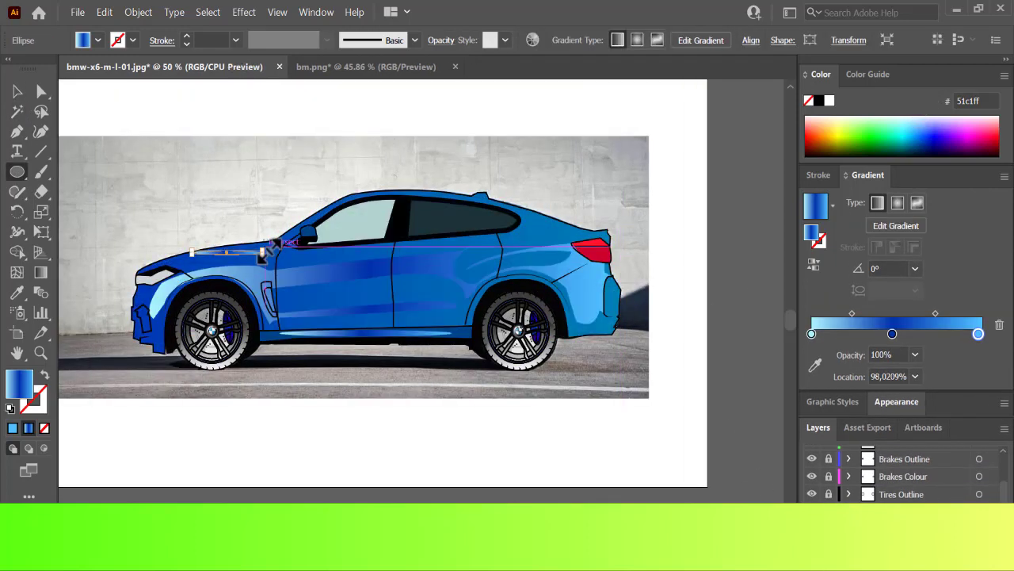
Rotate, resize and move the bonnet ellipse so it follows the slope of the bonnet line, then deselect it.
{"action": "key", "text": "ctrl+plus"}
{"action": "key", "text": "ctrl+plus"}
{"action": "key", "text": "ctrl+plus"}
{"action": "left_click", "coordinate": [16, 95]}
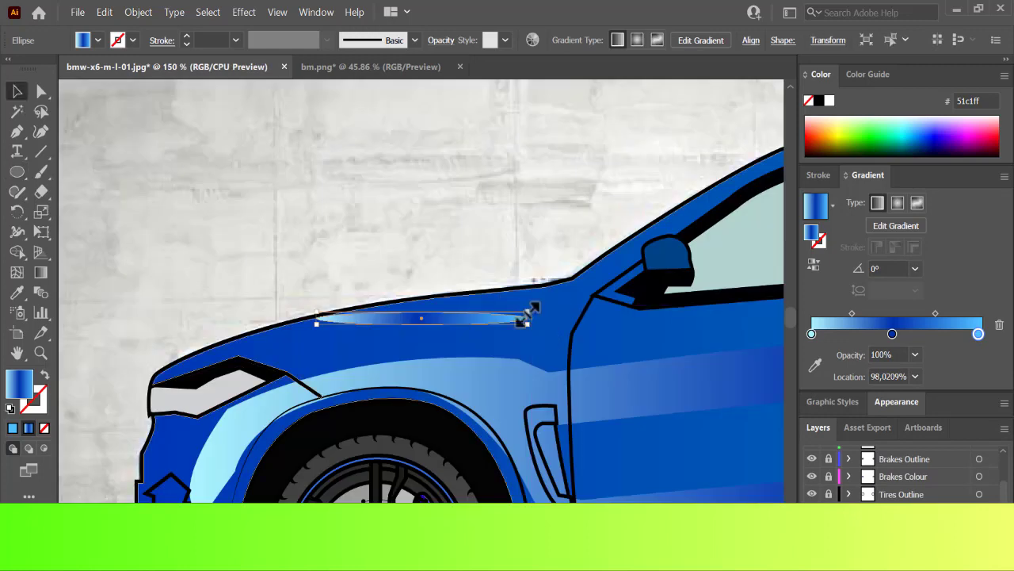
{"action": "left_click_drag", "start_coordinate": [367, 323], "coordinate": [371, 330]}
{"action": "scroll", "coordinate": [371, 331], "scroll_direction": "up", "scroll_amount": 1}
{"action": "left_click_drag", "start_coordinate": [533, 361], "coordinate": [544, 347]}
{"action": "mouse_move", "coordinate": [551, 353]}
{"action": "left_mouse_down"}
{"action": "mouse_move", "coordinate": [547, 328]}
{"action": "mouse_move", "coordinate": [550, 362]}
{"action": "left_mouse_up"}
{"action": "left_click_drag", "start_coordinate": [435, 374], "coordinate": [433, 360]}
{"action": "left_click", "coordinate": [452, 304]}
{"action": "key", "text": "ctrl+minus"}
{"action": "key", "text": "ctrl+minus"}
{"action": "key", "text": "ctrl+minus"}
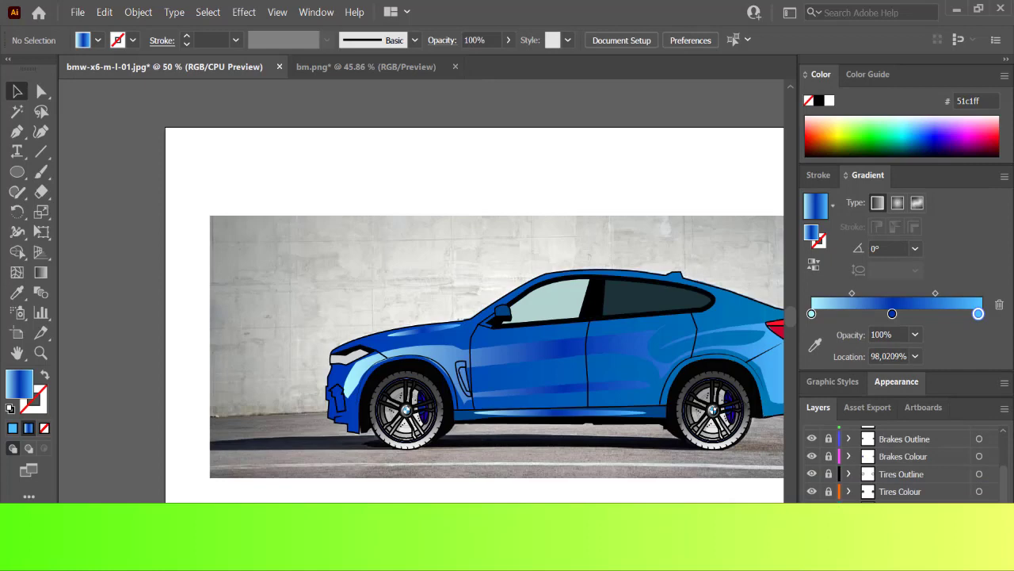
In outline view, trace a roof highlight path from beneath the rear quarter window to the tail and forward along the roofline.
{"action": "key", "text": "ctrl+y"}
{"action": "left_click", "coordinate": [701, 310]}
{"action": "key", "text": "ctrl+plus"}
{"action": "key", "text": "ctrl+plus"}
{"action": "key", "text": "ctrl+plus"}
{"action": "key", "text": "ctrl+plus"}
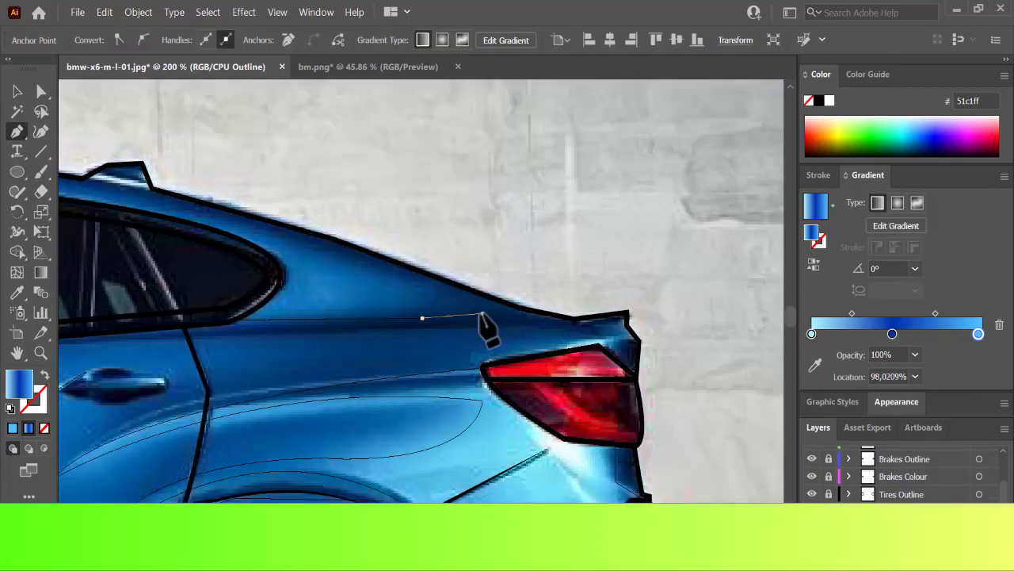
{"action": "left_click", "coordinate": [193, 202]}
{"action": "key", "text": "ctrl+minus"}
{"action": "left_click_drag", "start_coordinate": [140, 288], "coordinate": [204, 287]}
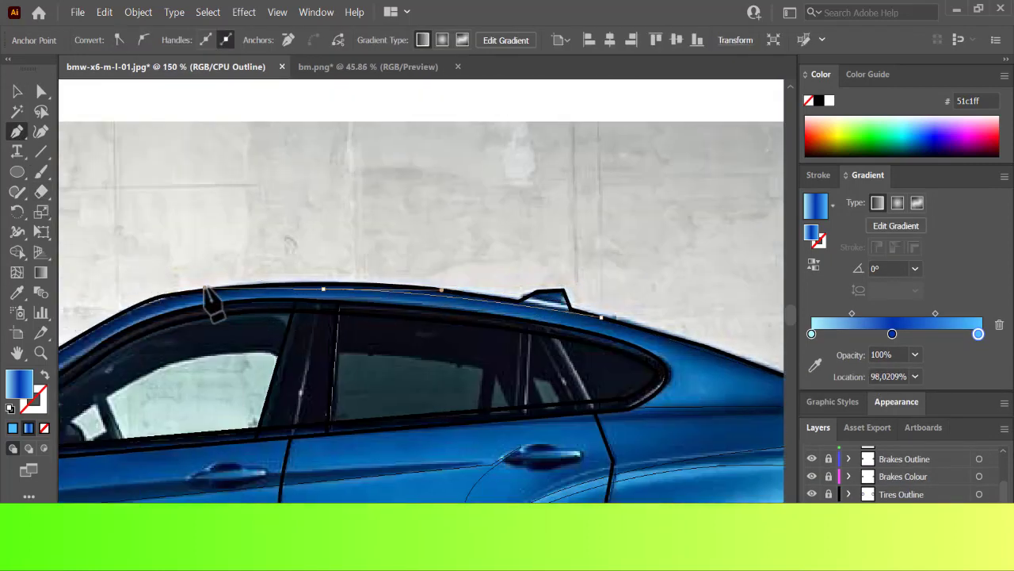
Continue the roof highlight path around the windscreen pillar and back along the top edge of the side windows.
{"action": "left_click_drag", "start_coordinate": [130, 321], "coordinate": [381, 303]}
{"action": "left_click", "coordinate": [515, 304]}
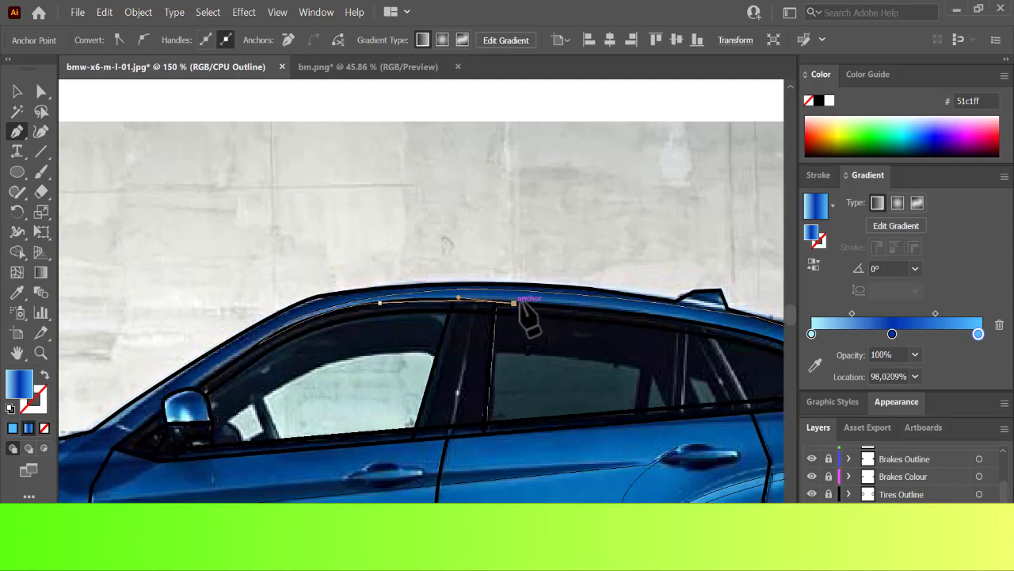
{"action": "left_click", "coordinate": [670, 319]}
{"action": "key", "text": "ctrl+minus"}
{"action": "key", "text": "ctrl+plus"}
{"action": "key", "text": "ctrl+plus"}
{"action": "key", "text": "ctrl+plus"}
{"action": "key", "text": "ctrl+plus"}
{"action": "left_click_drag", "start_coordinate": [317, 416], "coordinate": [229, 439]}
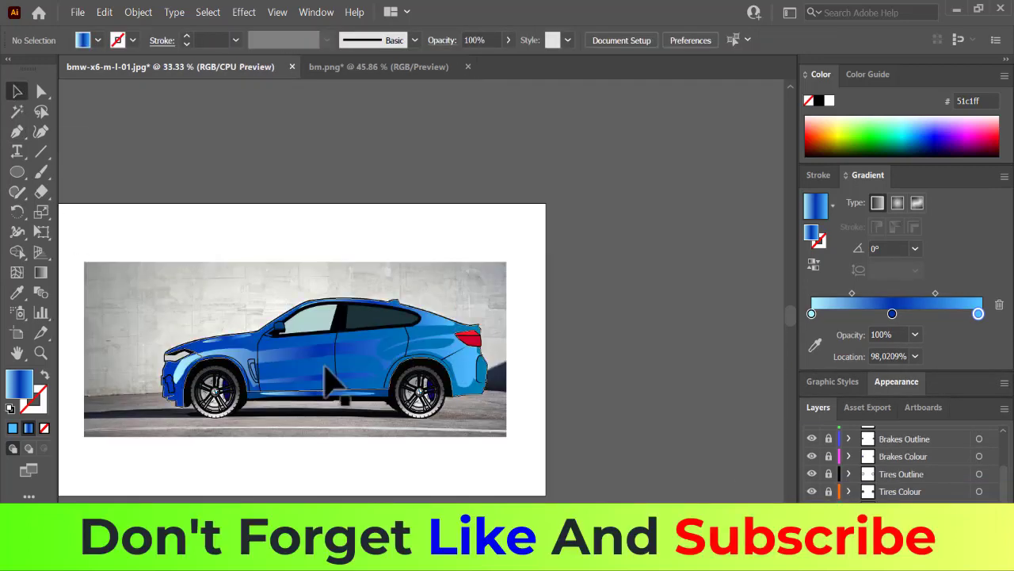
Replace the main body shape's gradient with a solid dark blue fill and deselect it.
{"action": "left_click", "coordinate": [325, 367]}
{"action": "left_click", "coordinate": [12, 428]}
{"action": "double_click", "coordinate": [19, 387]}
{"action": "left_click", "coordinate": [675, 231]}
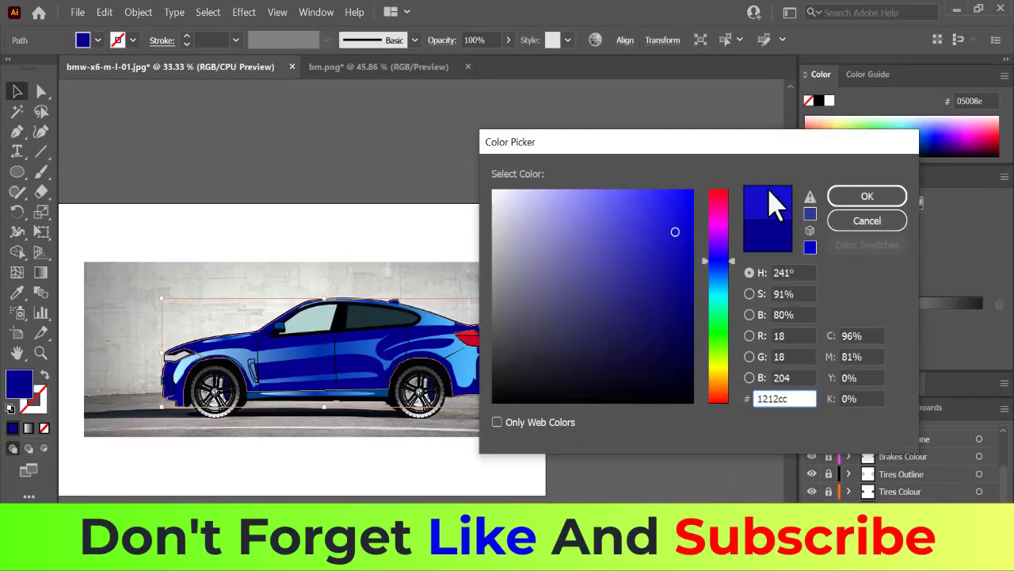
{"action": "left_click", "coordinate": [869, 195]}
{"action": "double_click", "coordinate": [19, 384]}
{"action": "left_click", "coordinate": [662, 298]}
{"action": "left_click", "coordinate": [868, 196]}
{"action": "left_click", "coordinate": [586, 333]}
Set the opacity of the side highlight gradient's end stop to 60% and lower the roof highlight's end stop opacity too.
{"action": "left_click", "coordinate": [475, 380]}
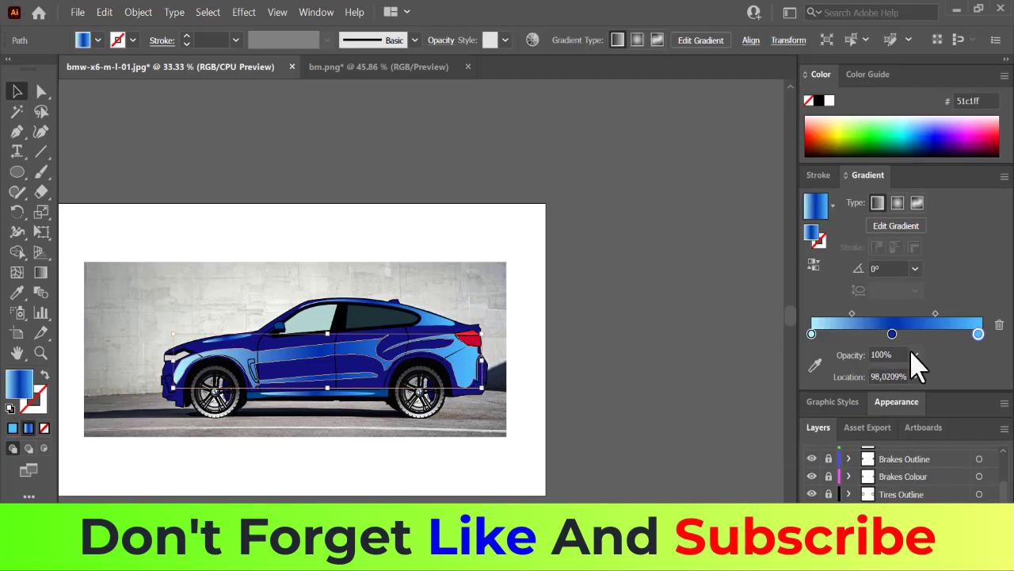
{"action": "left_click", "coordinate": [914, 355]}
{"action": "left_click", "coordinate": [924, 462]}
{"action": "left_click", "coordinate": [587, 333]}
{"action": "left_click", "coordinate": [436, 315]}
{"action": "left_click", "coordinate": [915, 355]}
{"action": "left_click", "coordinate": [942, 462]}
{"action": "left_click", "coordinate": [586, 349]}
Lower the opacity of the side highlight gradient's end stop further to darken the rear bumper area.
{"action": "left_click", "coordinate": [469, 369]}
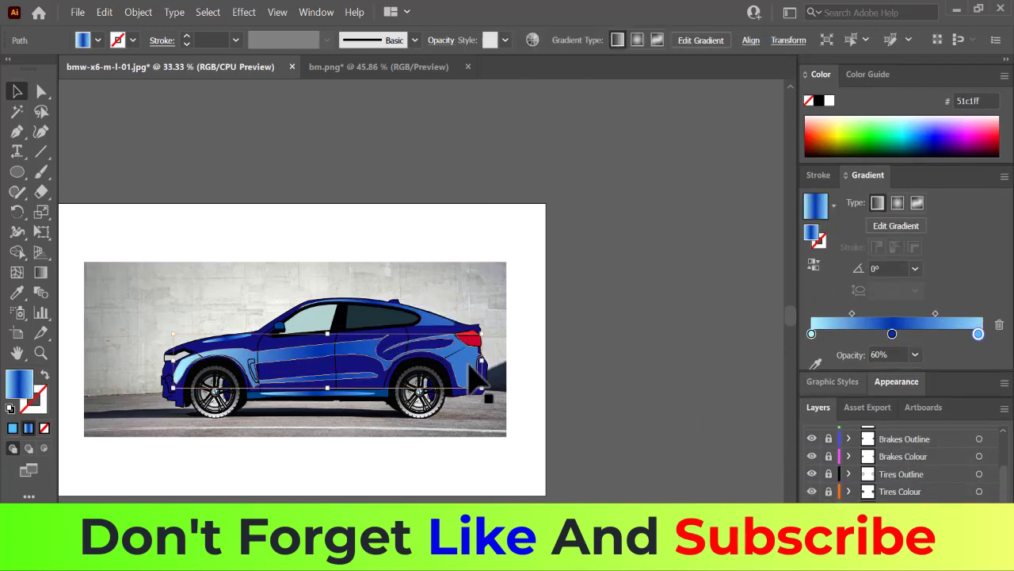
{"action": "left_click", "coordinate": [914, 355]}
{"action": "left_click", "coordinate": [924, 425]}
{"action": "left_click", "coordinate": [444, 380]}
Lower the start stop opacity of the side highlight gradient and soften the bonnet highlight.
{"action": "left_click", "coordinate": [238, 362]}
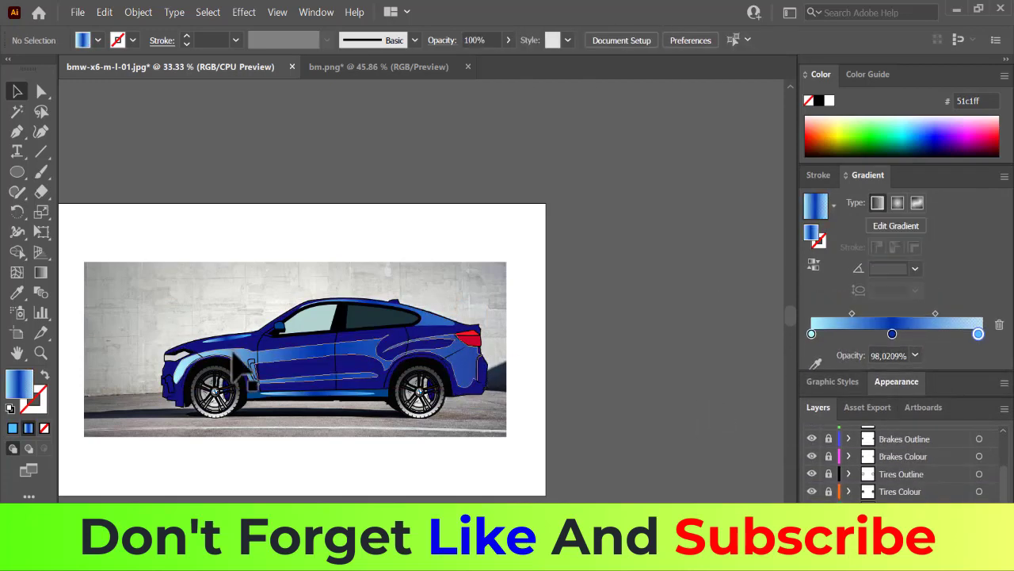
{"action": "left_click", "coordinate": [915, 355]}
{"action": "left_click", "coordinate": [927, 463]}
{"action": "left_click", "coordinate": [657, 385]}
{"action": "left_click", "coordinate": [233, 337]}
{"action": "left_click", "coordinate": [600, 351]}
Set the start and end stops of the side sill ellipse's gradient to 50% opacity and deselect it.
{"action": "left_click", "coordinate": [317, 394]}
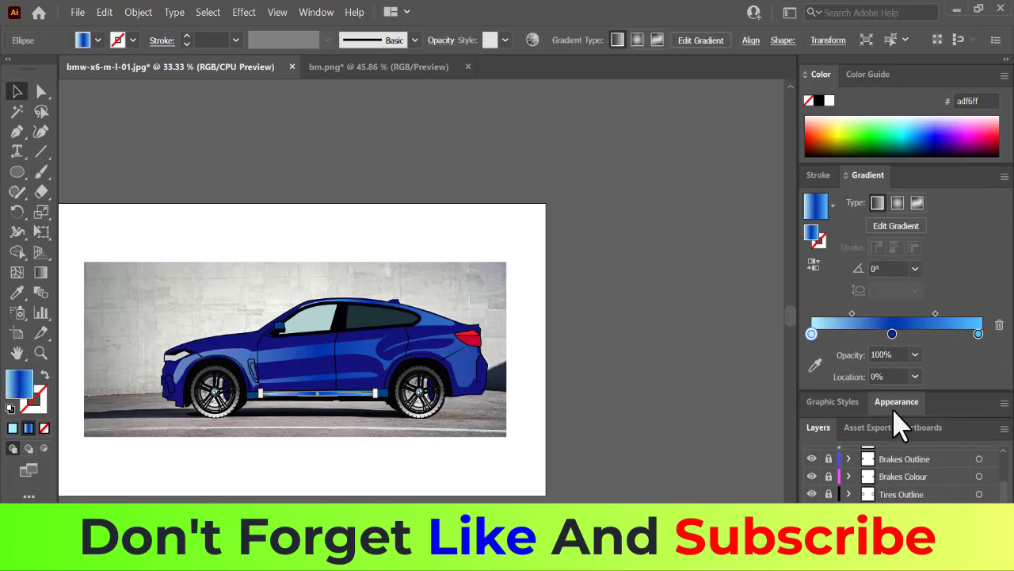
{"action": "left_click", "coordinate": [915, 354]}
{"action": "left_click", "coordinate": [931, 463]}
{"action": "left_click", "coordinate": [978, 334]}
{"action": "left_click", "coordinate": [914, 354]}
{"action": "left_click", "coordinate": [929, 462]}
{"action": "left_click", "coordinate": [689, 365]}
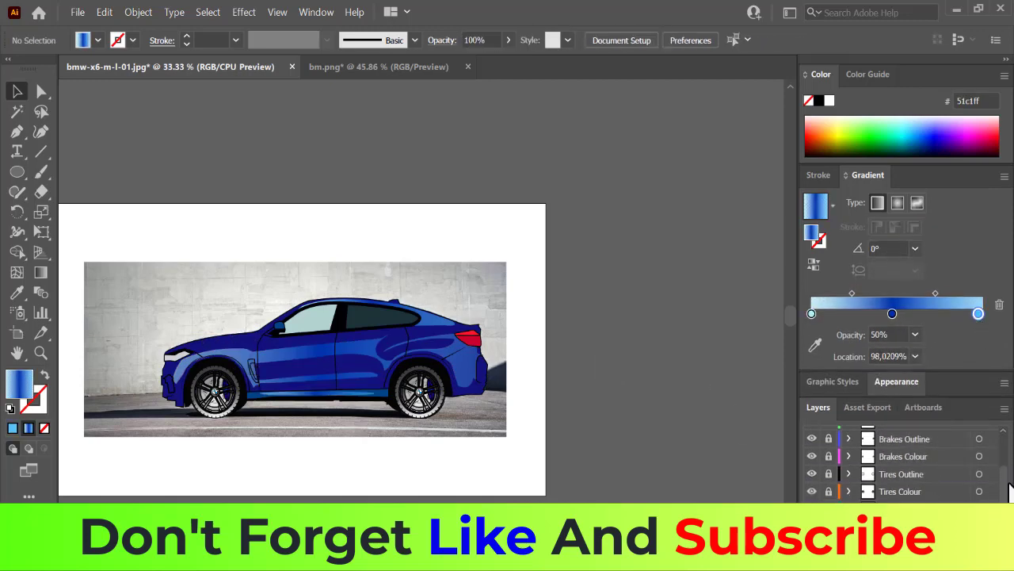
Draw a long, thin ellipse on the ground beneath the car and recolour its gradient's end stop to white.
{"action": "left_click_drag", "start_coordinate": [161, 409], "coordinate": [504, 417]}
{"action": "double_click", "coordinate": [19, 384]}
{"action": "left_click", "coordinate": [492, 190]}
{"action": "left_click", "coordinate": [866, 195]}
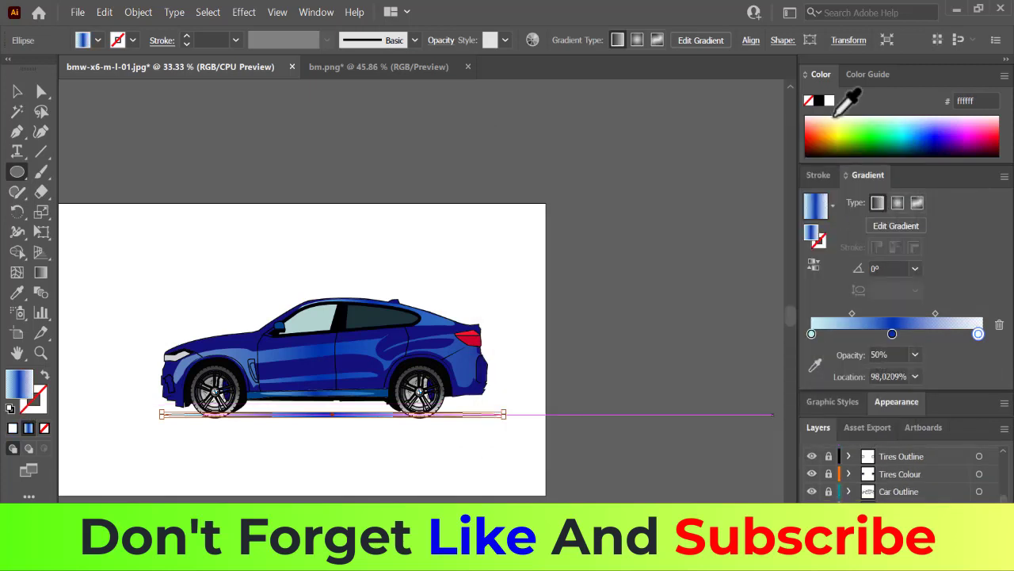
Try a solid black fill on the long, thin ground ellipse beneath the car, and remove the ellipse.
{"action": "left_click", "coordinate": [819, 101]}
{"action": "left_click", "coordinate": [12, 428]}
{"action": "left_click", "coordinate": [17, 91]}
{"action": "left_click", "coordinate": [316, 428]}
{"action": "left_click", "coordinate": [315, 415]}
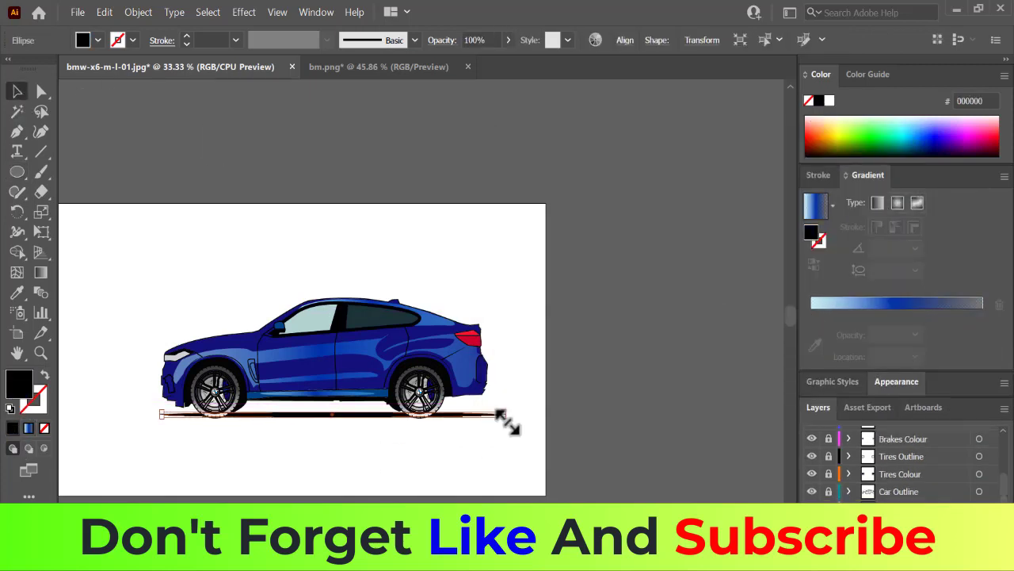
{"action": "left_click_drag", "start_coordinate": [500, 414], "coordinate": [493, 421]}
{"action": "left_click", "coordinate": [707, 324]}
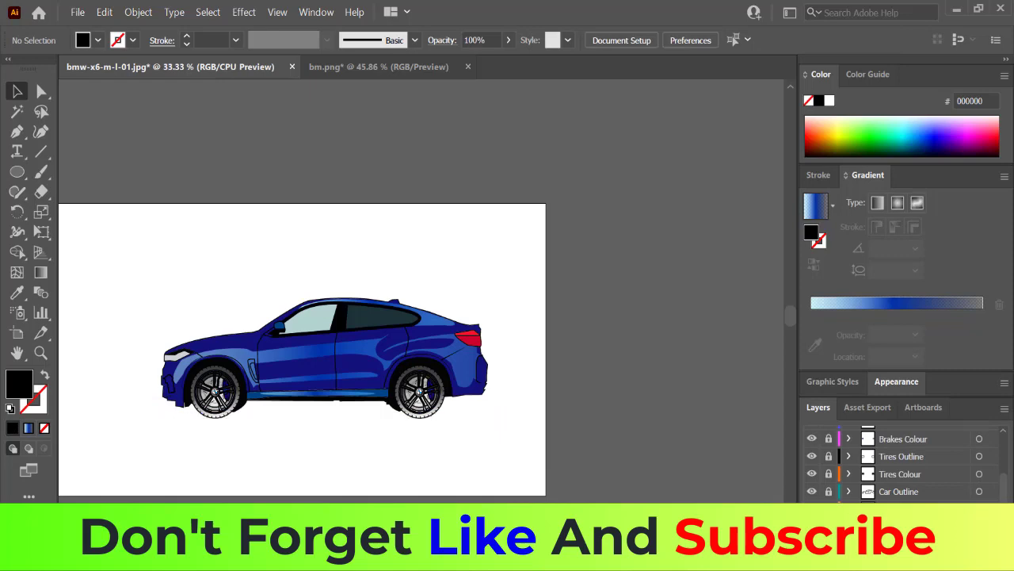
Show the artwork in outline view at 100% and ready the Pen tool for tracing over the rear side window.
{"action": "key", "text": "ctrl+y"}
{"action": "key", "text": "ctrl+1"}
{"action": "key", "text": "p"}
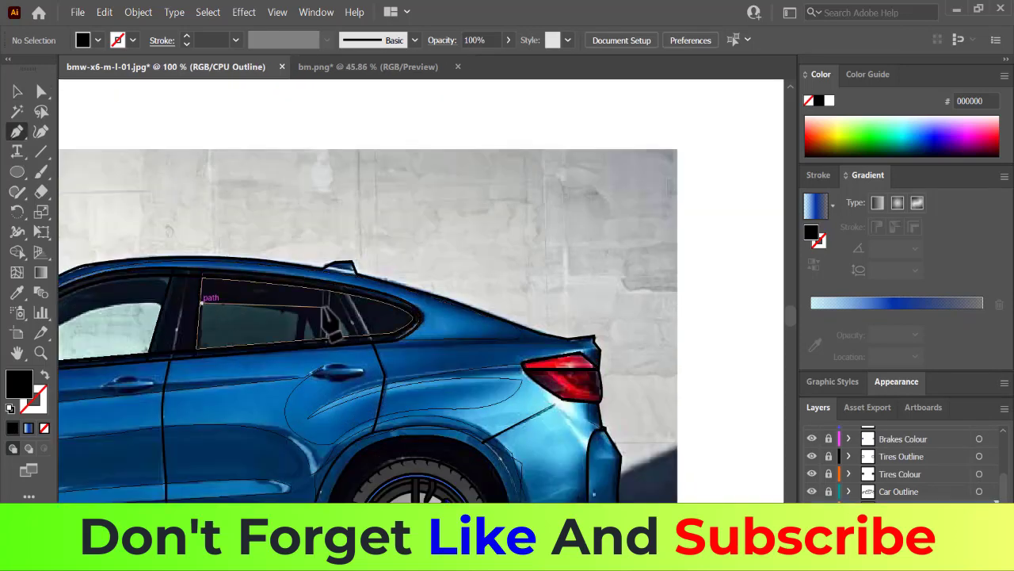